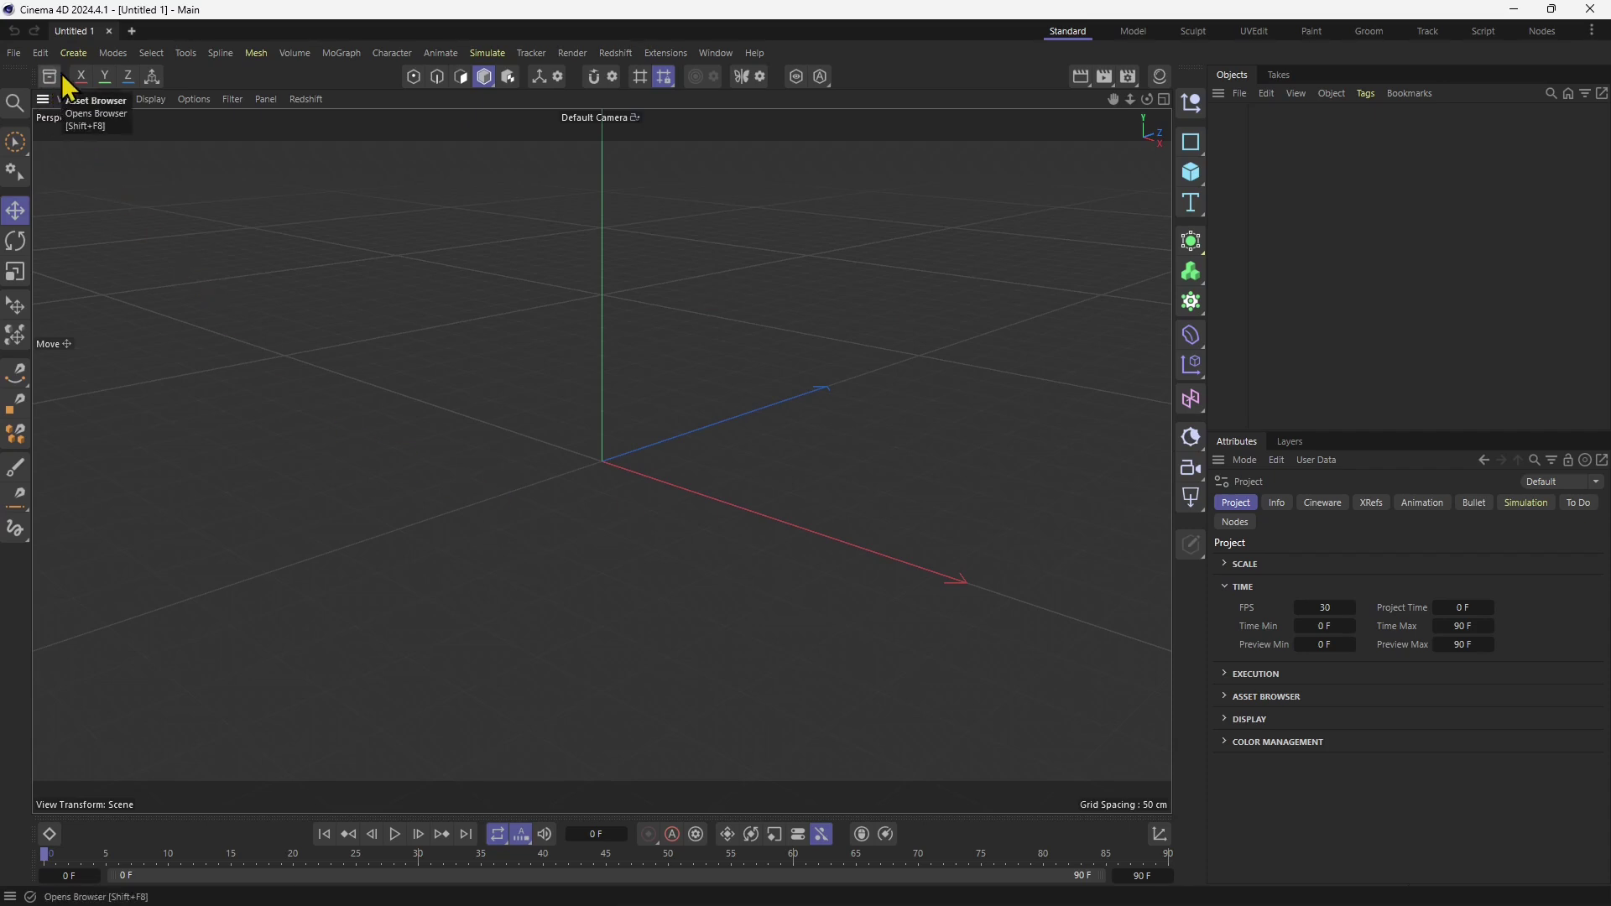
Open the Asset Browser and display the Packaging category of the model library
{"action": "left_click", "coordinate": [51, 80]}
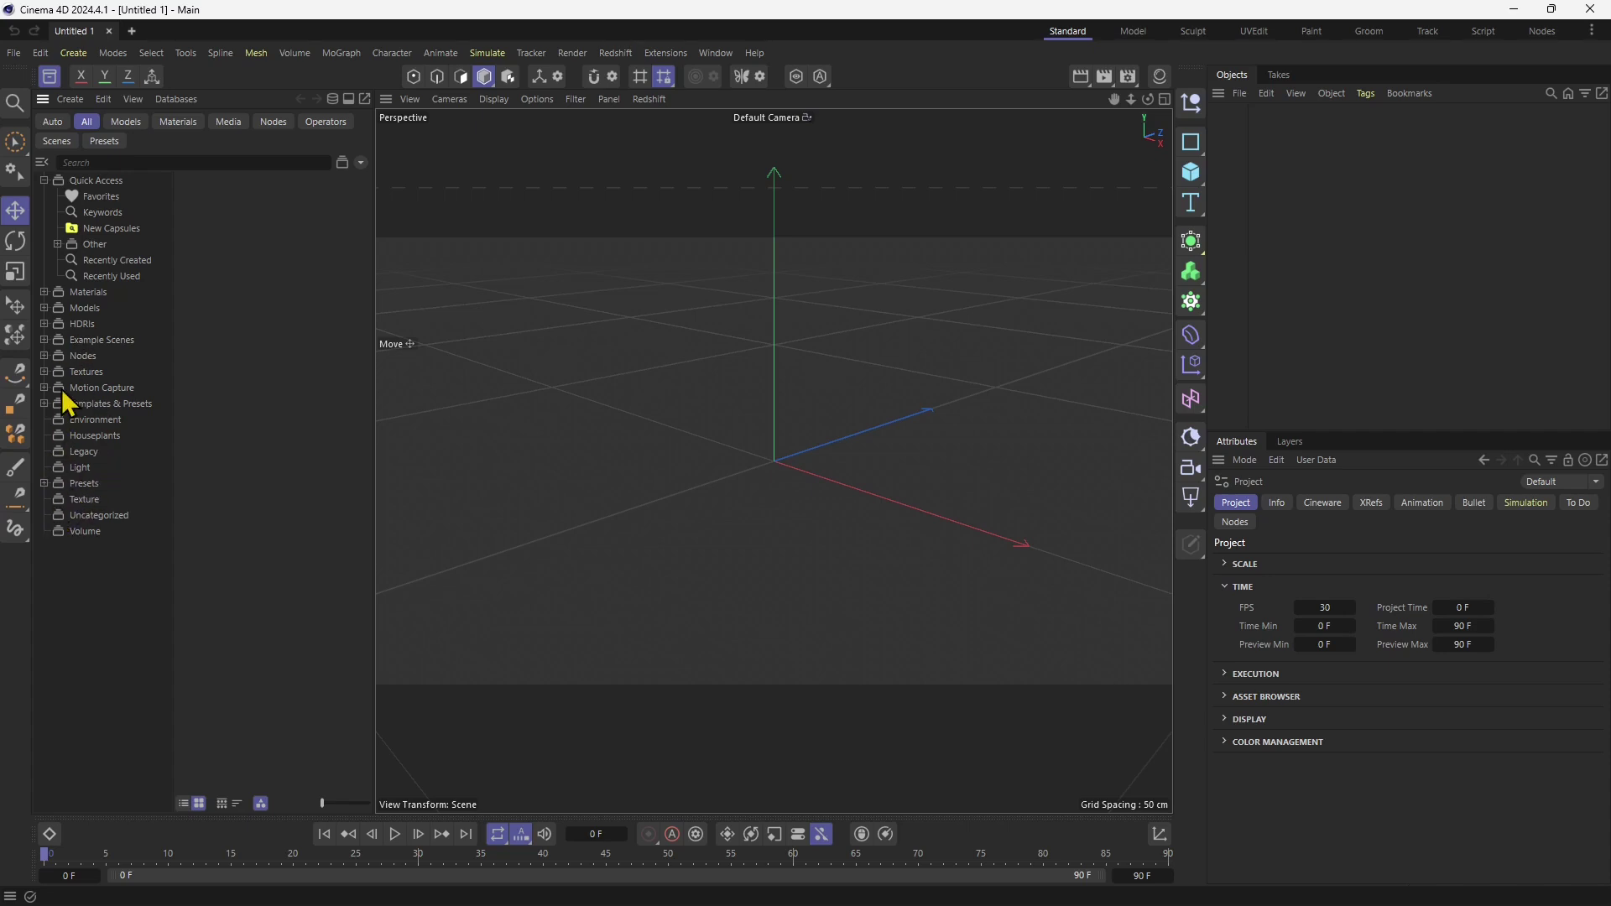
{"action": "left_click", "coordinate": [45, 309]}
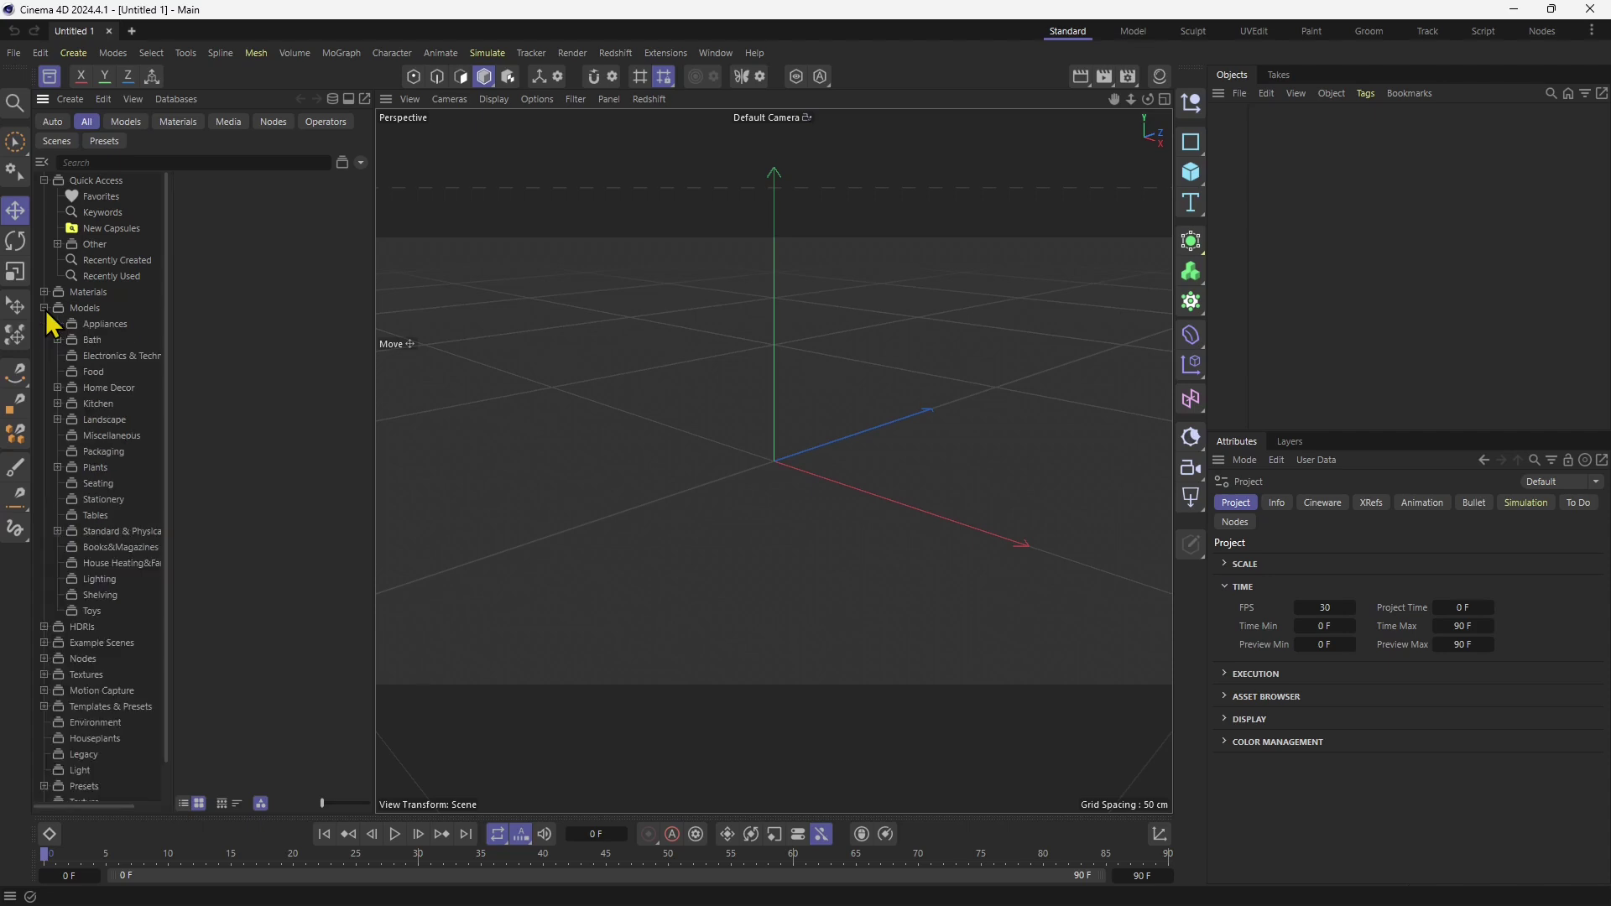
{"action": "left_click", "coordinate": [91, 310]}
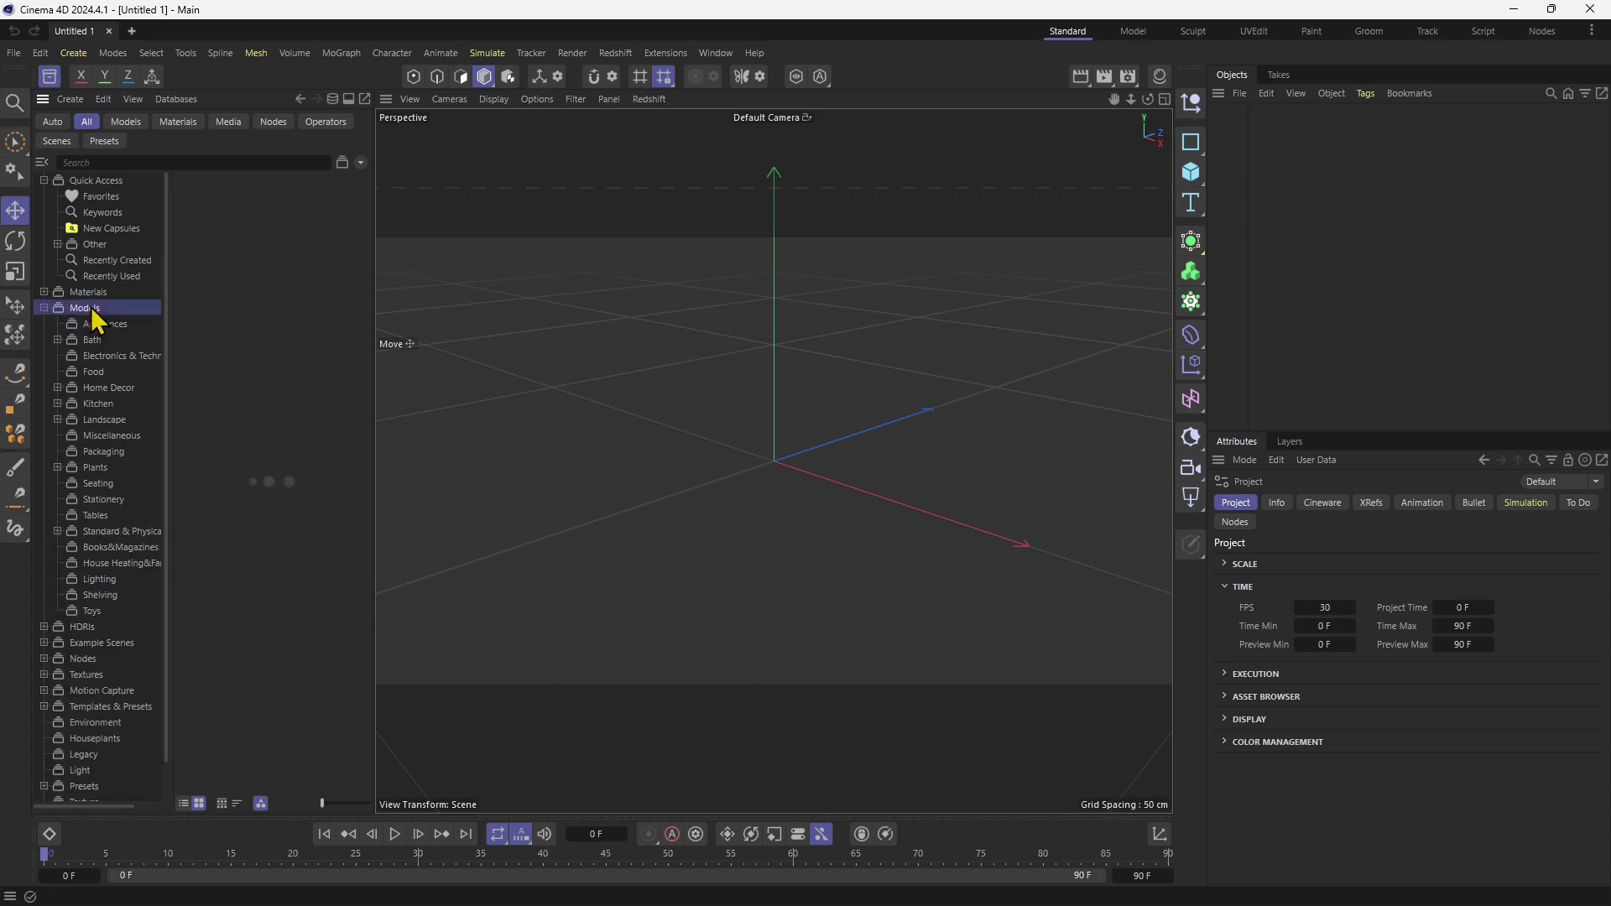
{"action": "left_click", "coordinate": [108, 454]}
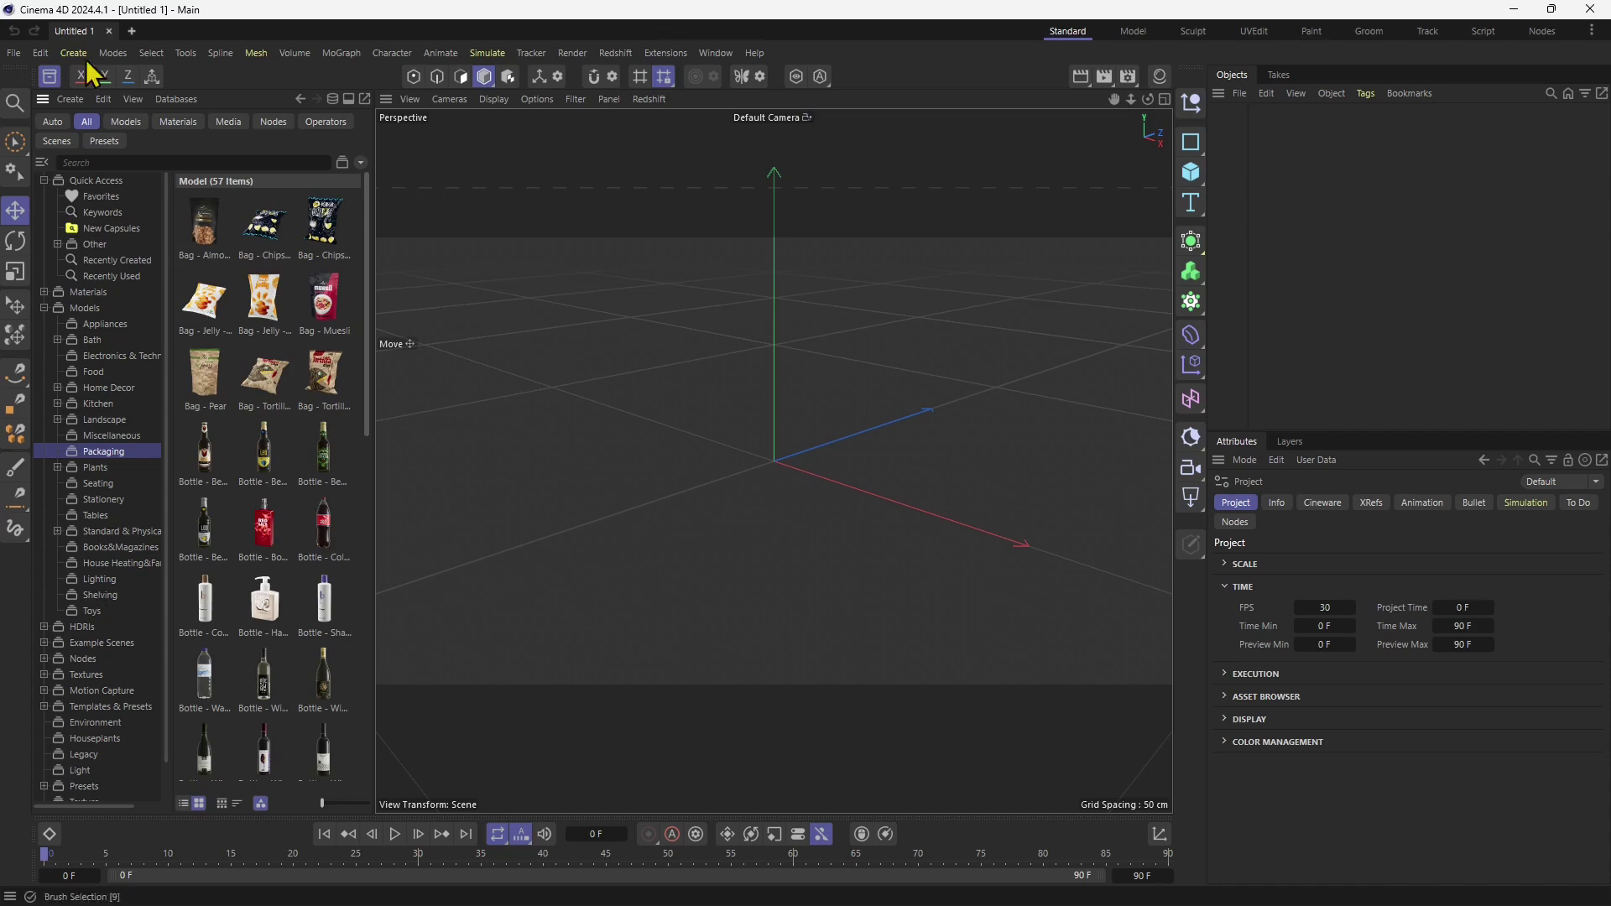
Add the apple juice box model from the Packaging assets at the scene origin
{"action": "left_click_drag", "start_coordinate": [370, 286], "coordinate": [374, 474]}
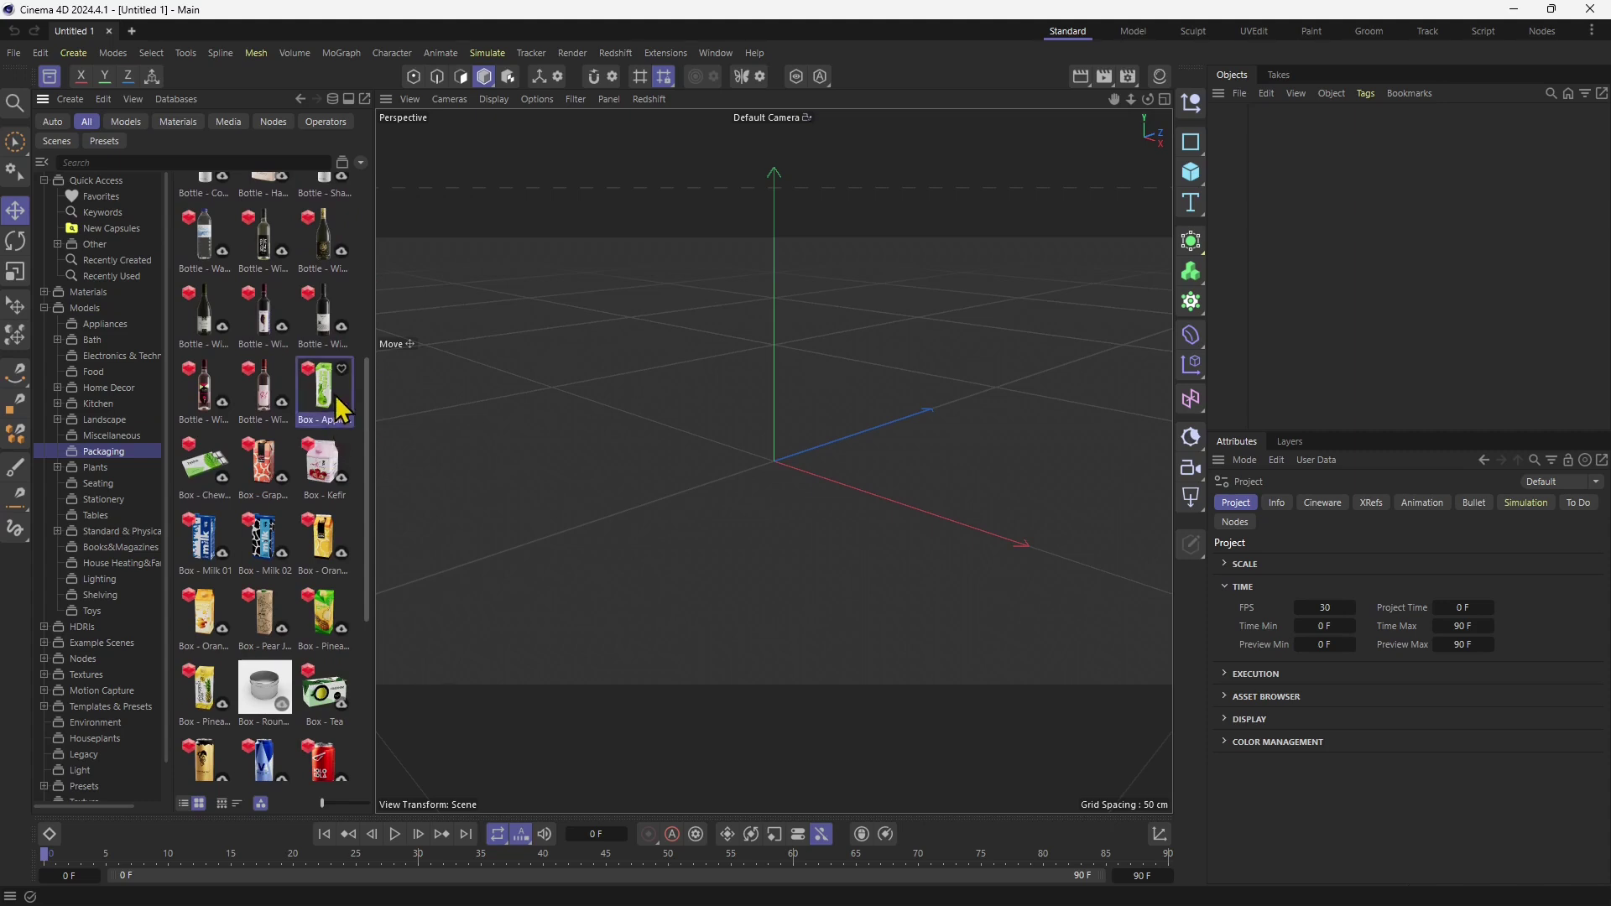
{"action": "left_click_drag", "start_coordinate": [326, 413], "coordinate": [564, 402]}
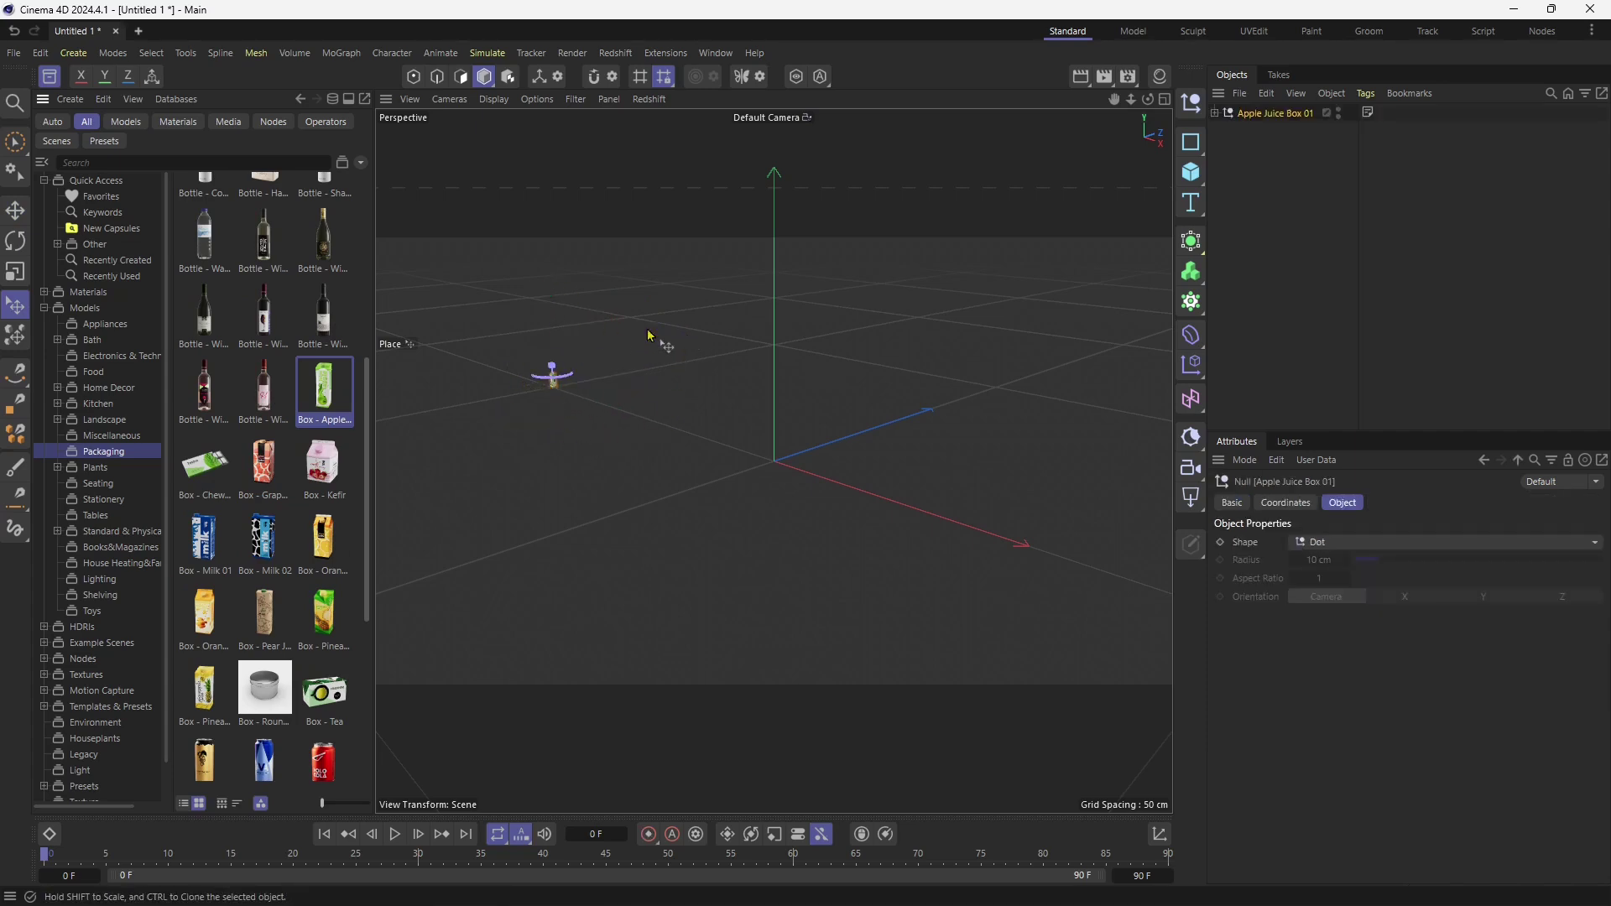
{"action": "key", "text": "ctrl+z"}
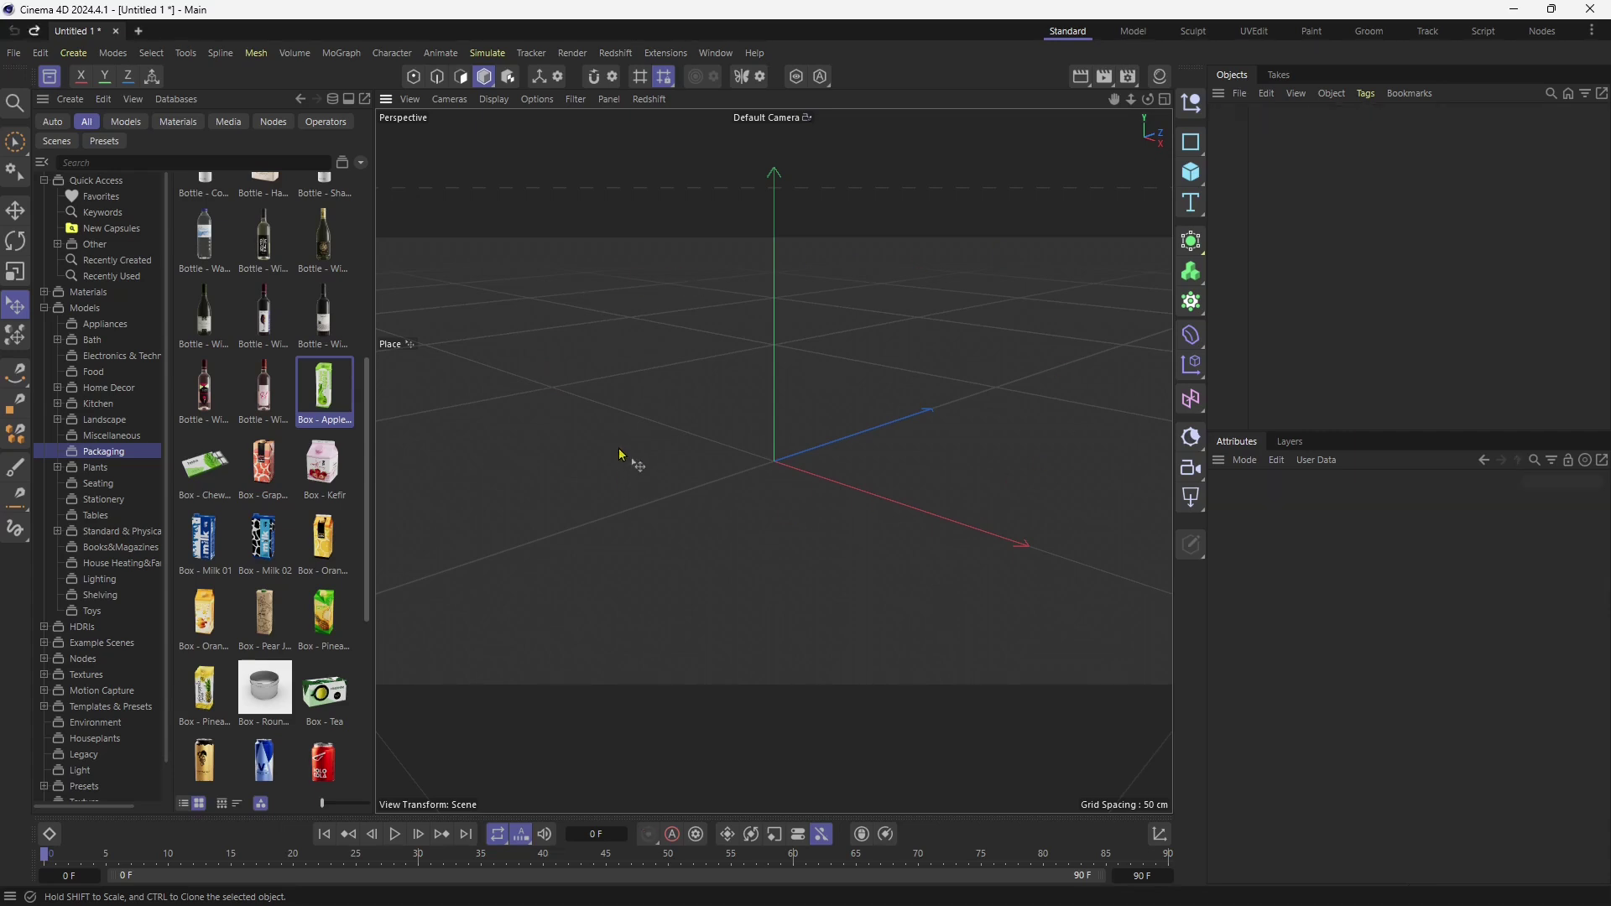
{"action": "double_click", "coordinate": [328, 411]}
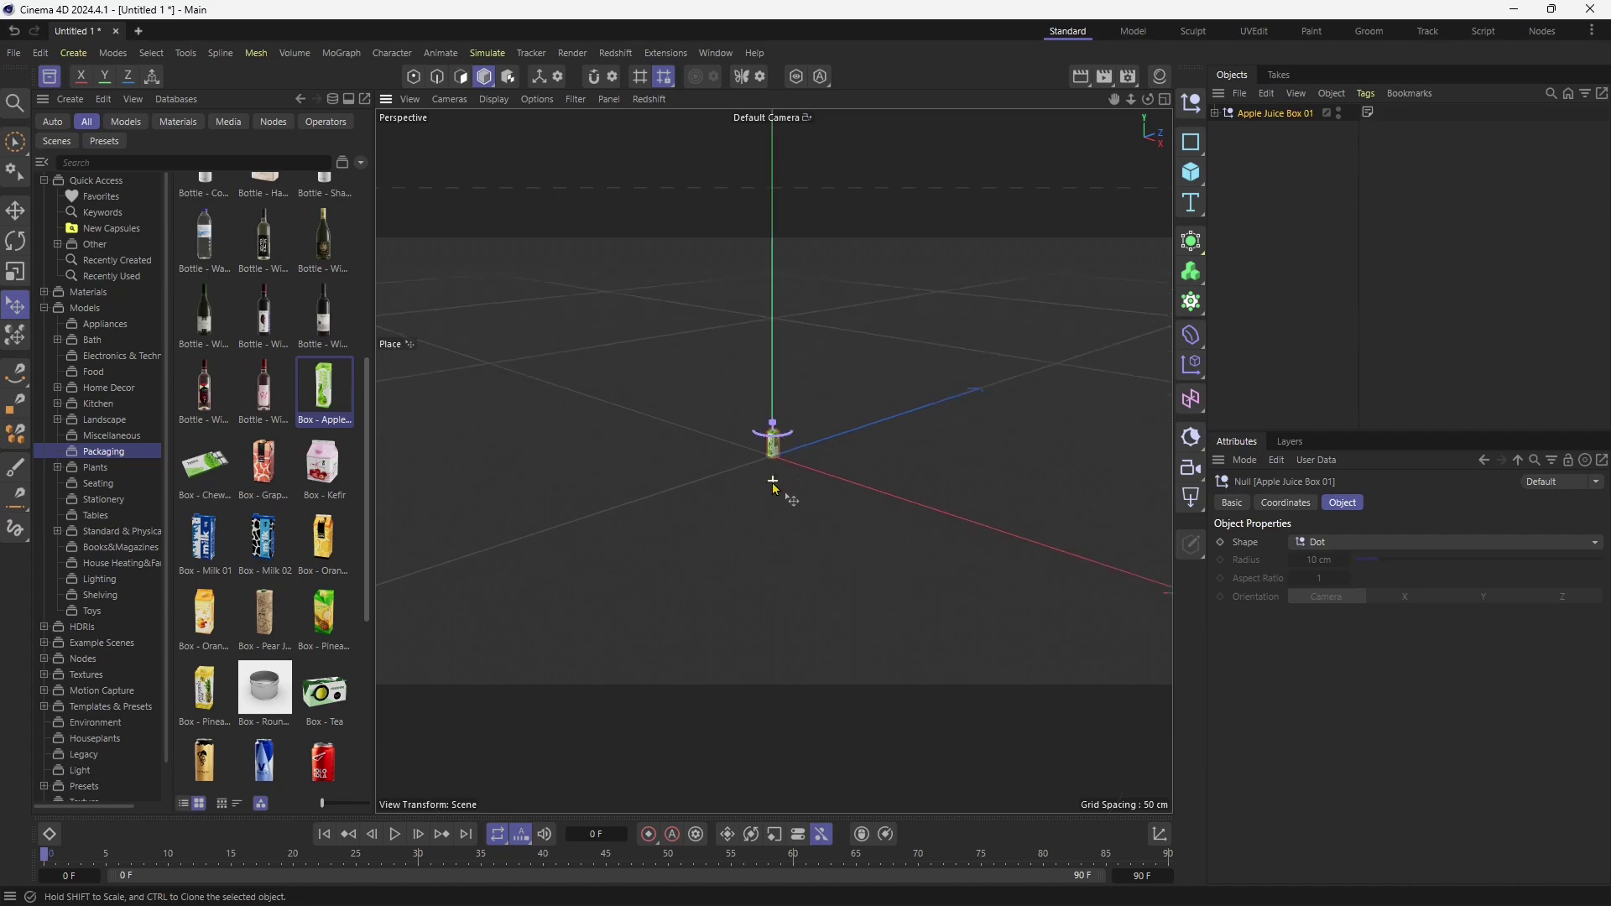
{"action": "scroll", "coordinate": [806, 461], "scroll_direction": "up", "scroll_amount": 6}
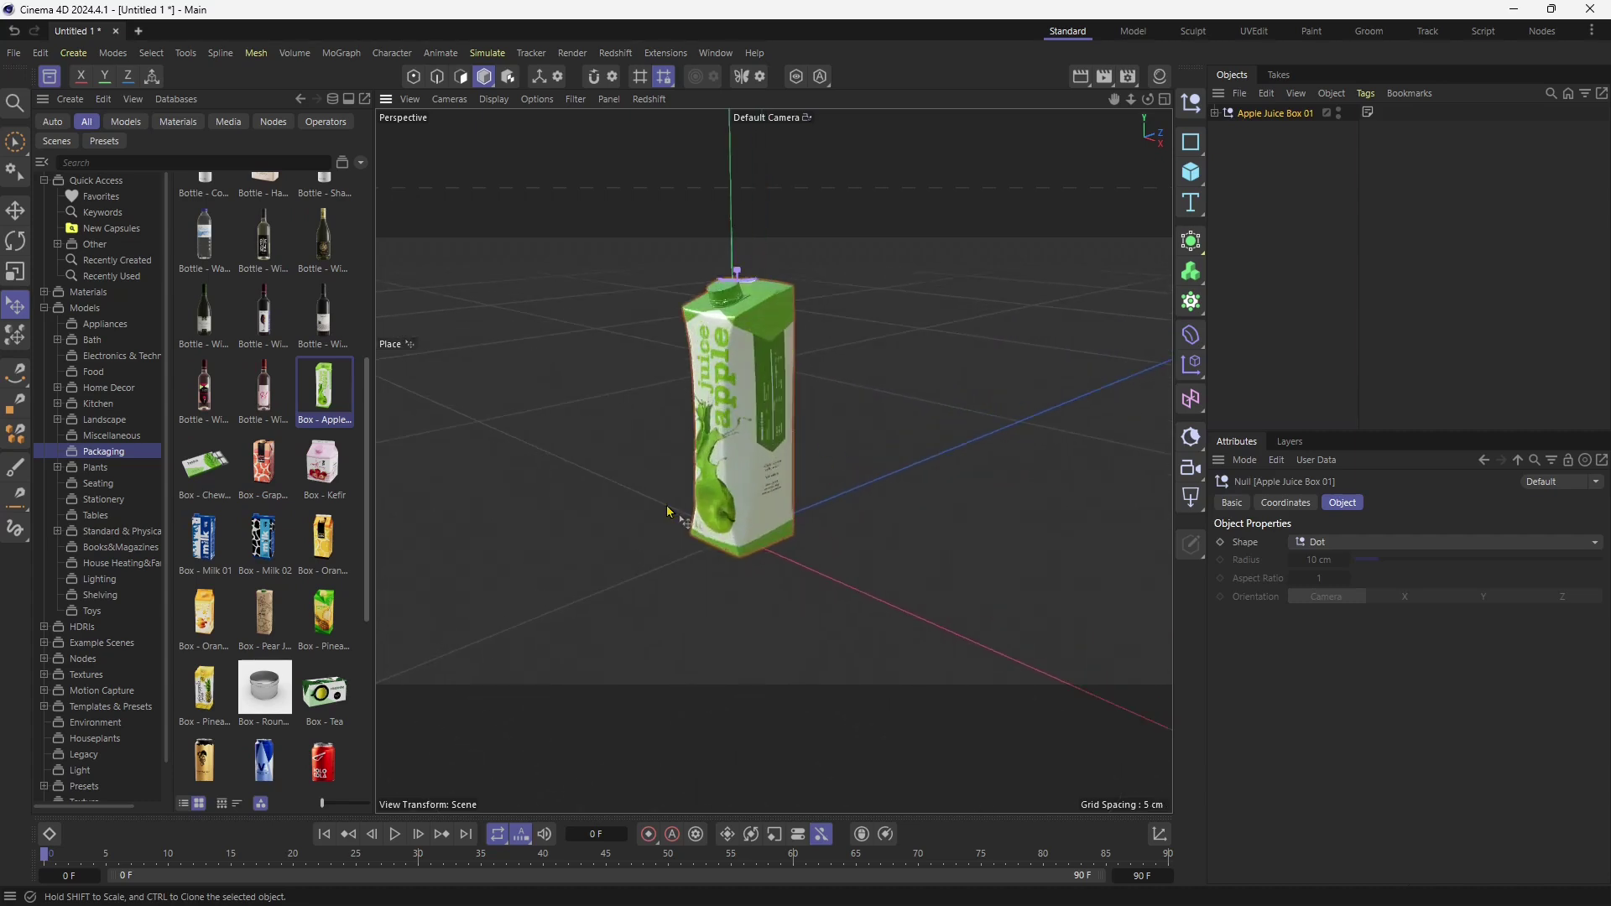
{"action": "scroll", "coordinate": [668, 511], "scroll_direction": "down", "scroll_amount": 3}
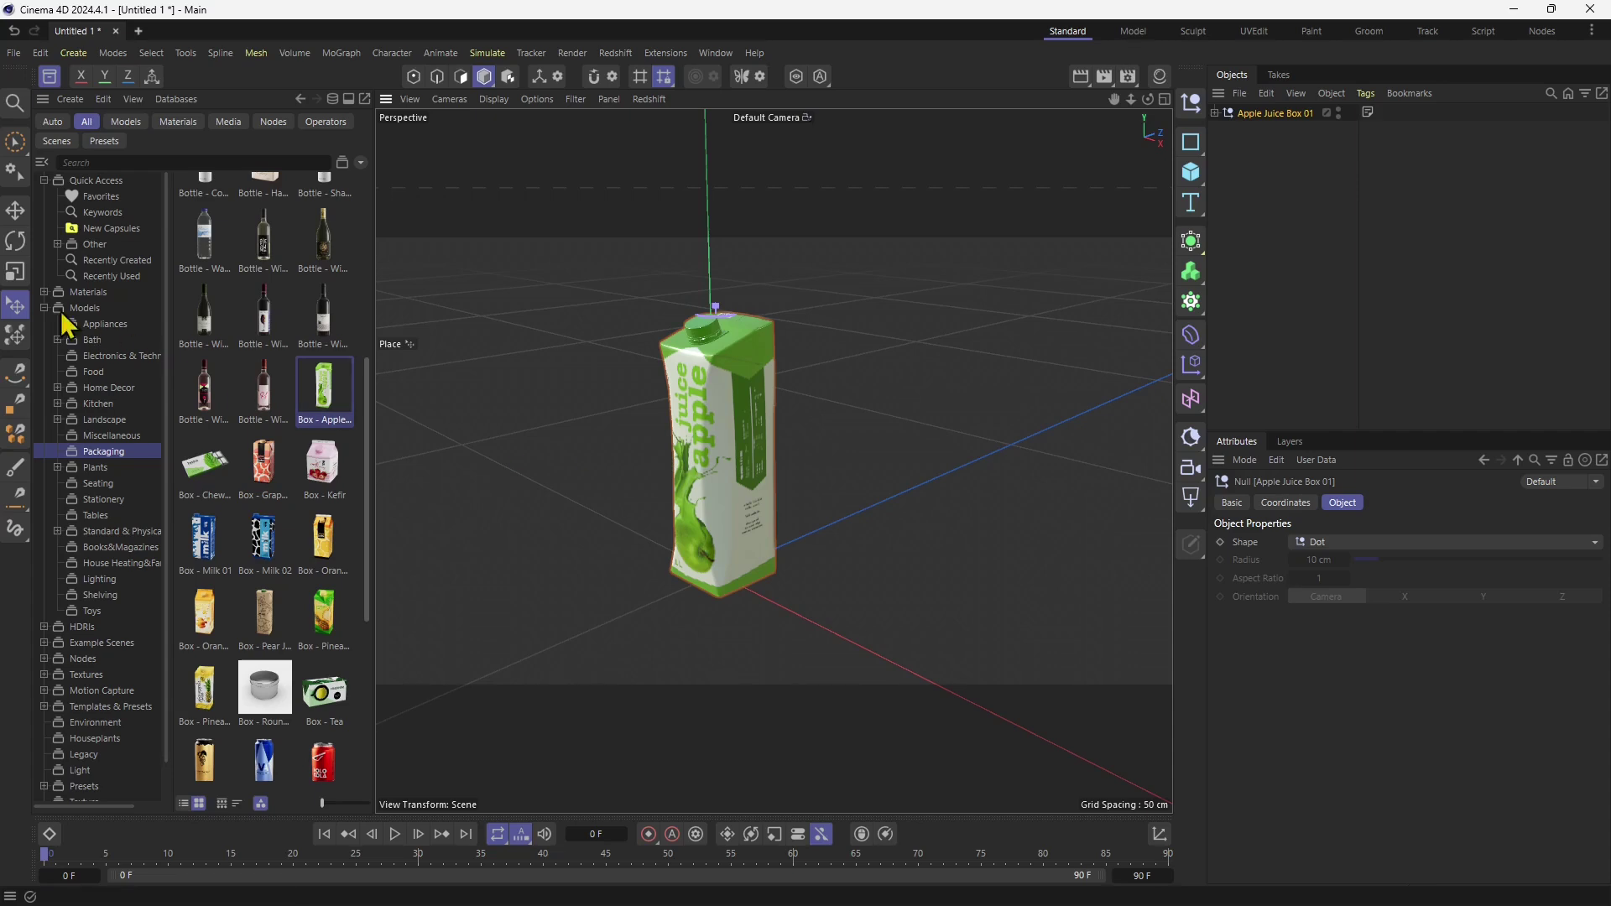
Try moving the apple juice box across the ground with the Move tool, and undo the last move
{"action": "left_click", "coordinate": [15, 210]}
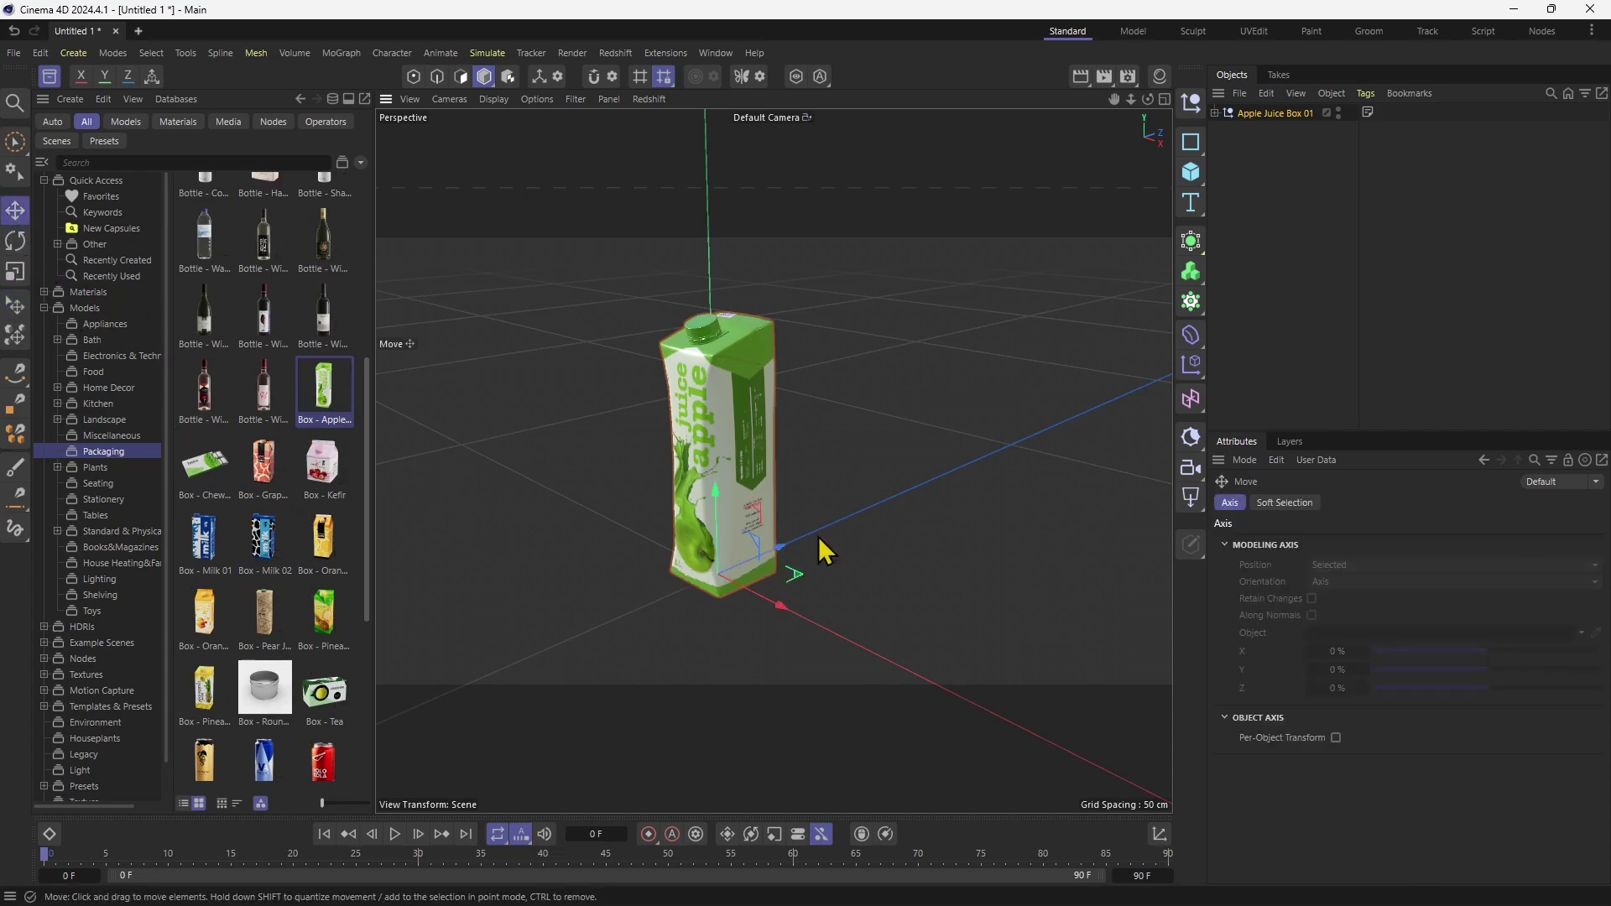
{"action": "left_click_drag", "start_coordinate": [772, 615], "coordinate": [766, 658]}
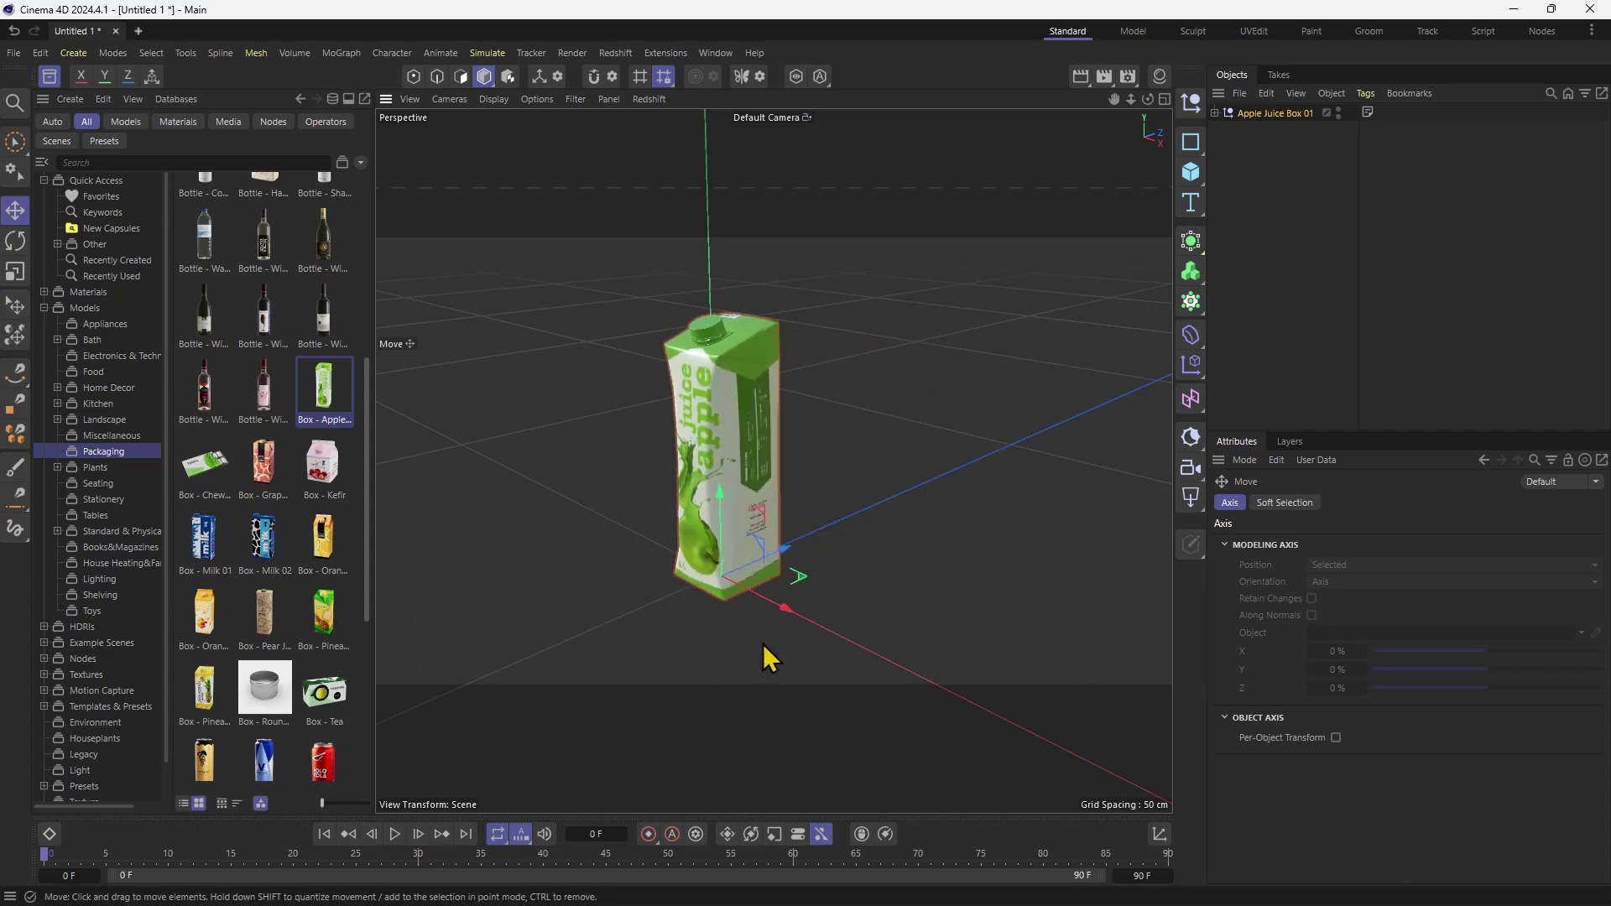
{"action": "left_click_drag", "start_coordinate": [798, 576], "coordinate": [837, 549]}
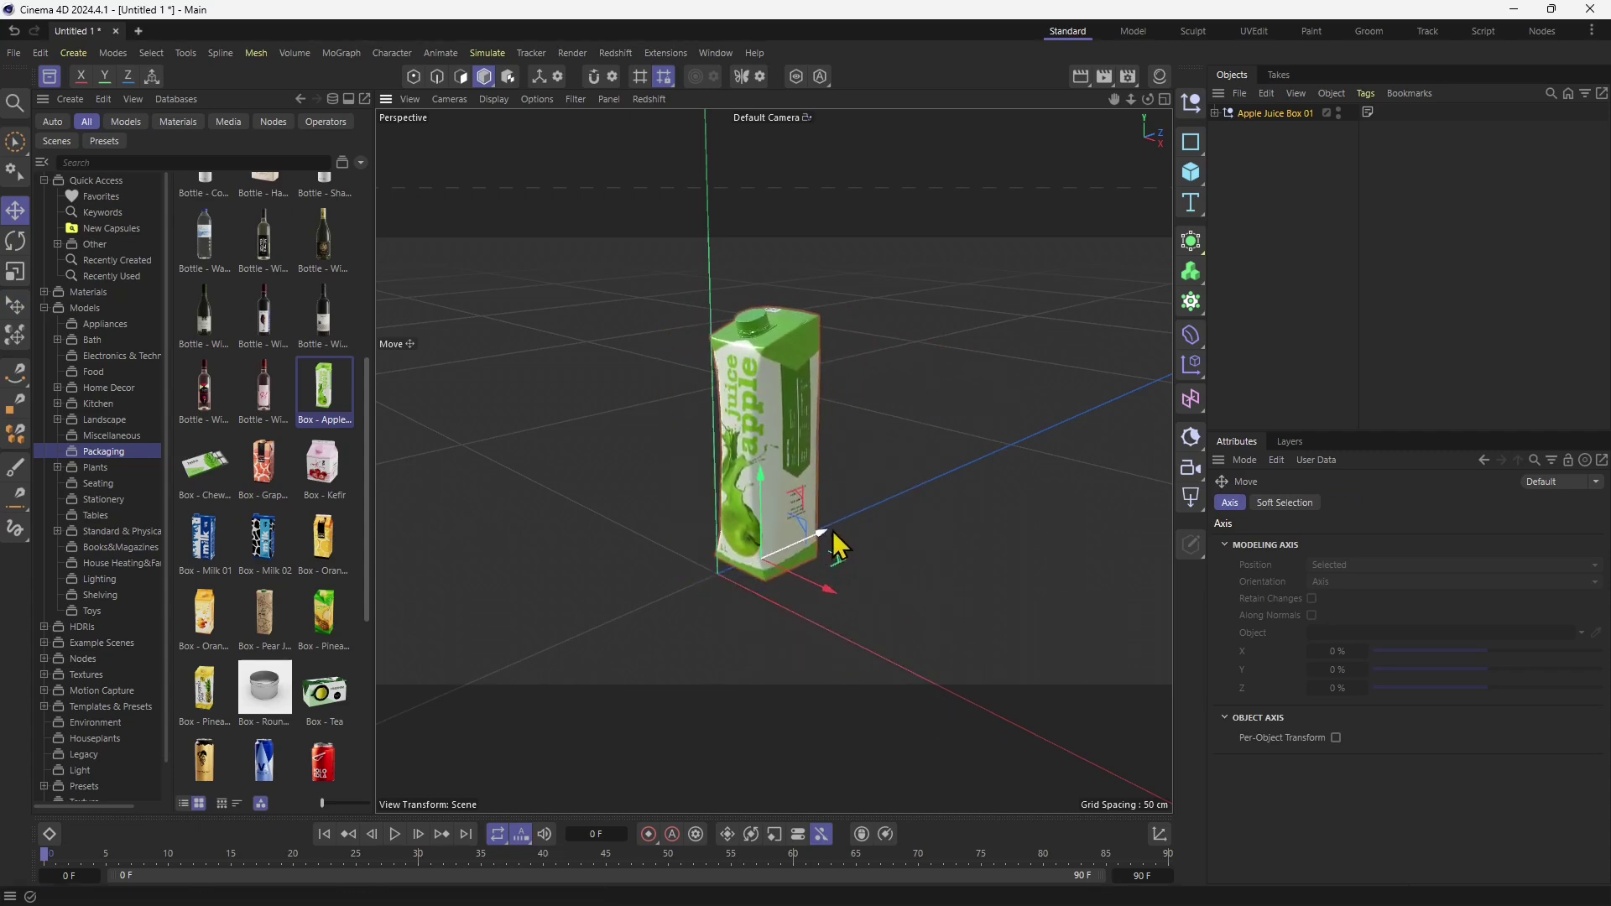
{"action": "key", "text": "ctrl+z"}
Try the Rotate and Scale tools on the apple juice box, and undo the enlargement
{"action": "left_click", "coordinate": [15, 240]}
{"action": "mouse_move", "coordinate": [749, 604]}
{"action": "left_mouse_down"}
{"action": "mouse_move", "coordinate": [820, 600]}
{"action": "mouse_move", "coordinate": [709, 618]}
{"action": "mouse_move", "coordinate": [734, 621]}
{"action": "left_mouse_up"}
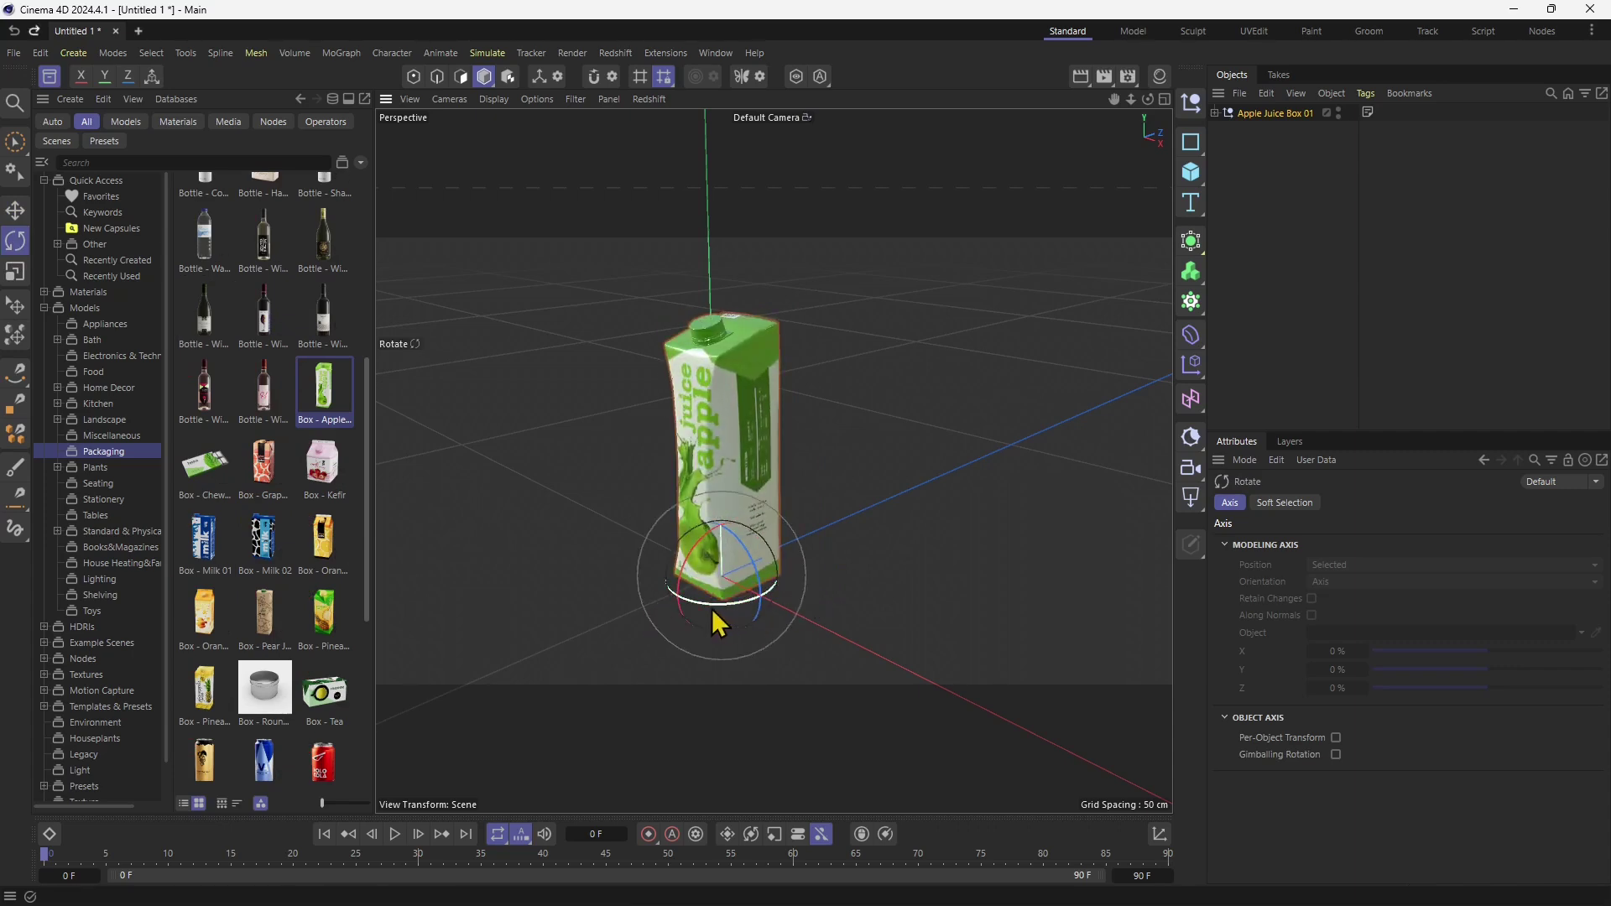
{"action": "left_click", "coordinate": [16, 272]}
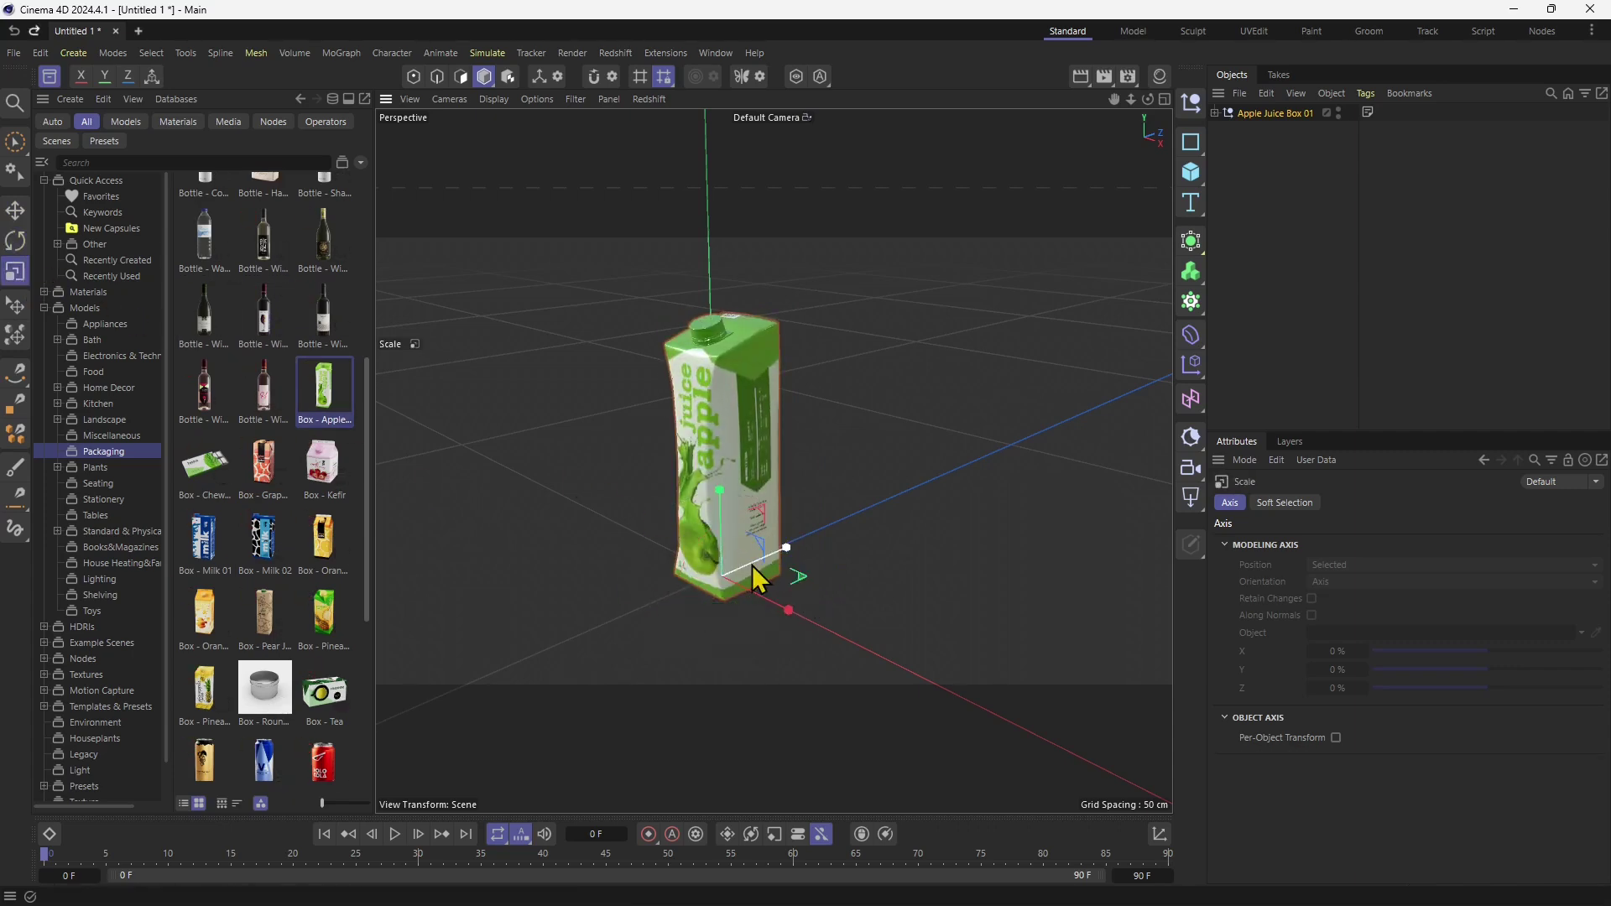
{"action": "left_click_drag", "start_coordinate": [758, 578], "coordinate": [1036, 292]}
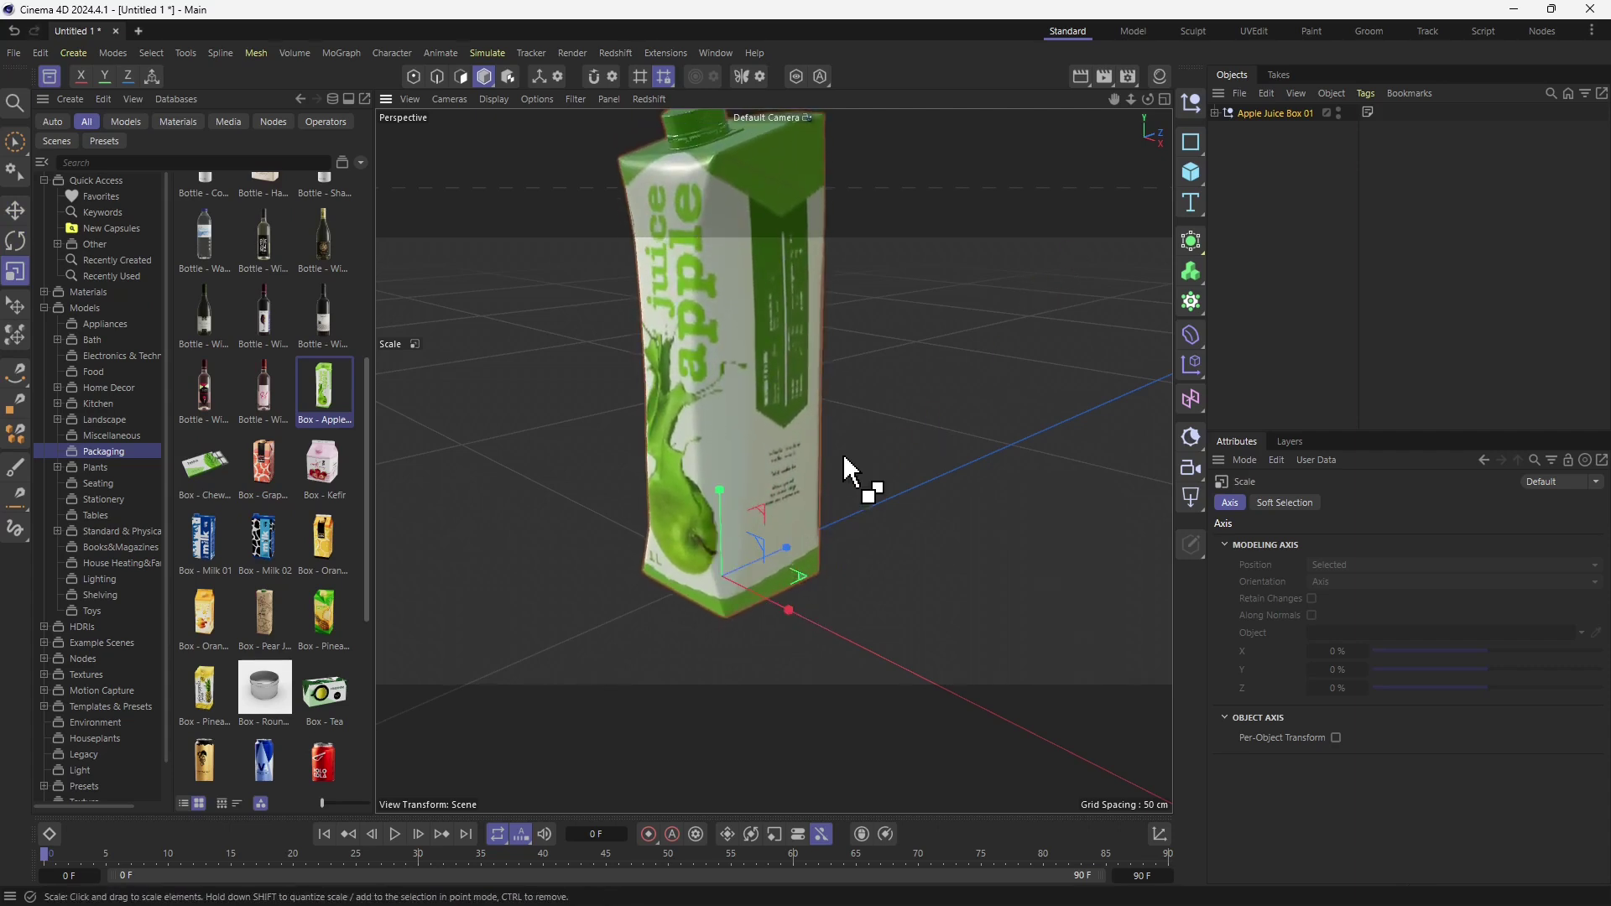
{"action": "key", "text": "ctrl+z"}
Select the carton, open the Coordinate Manager and set its dimension display to Size+
{"action": "left_click", "coordinate": [853, 346]}
{"action": "left_click", "coordinate": [733, 438]}
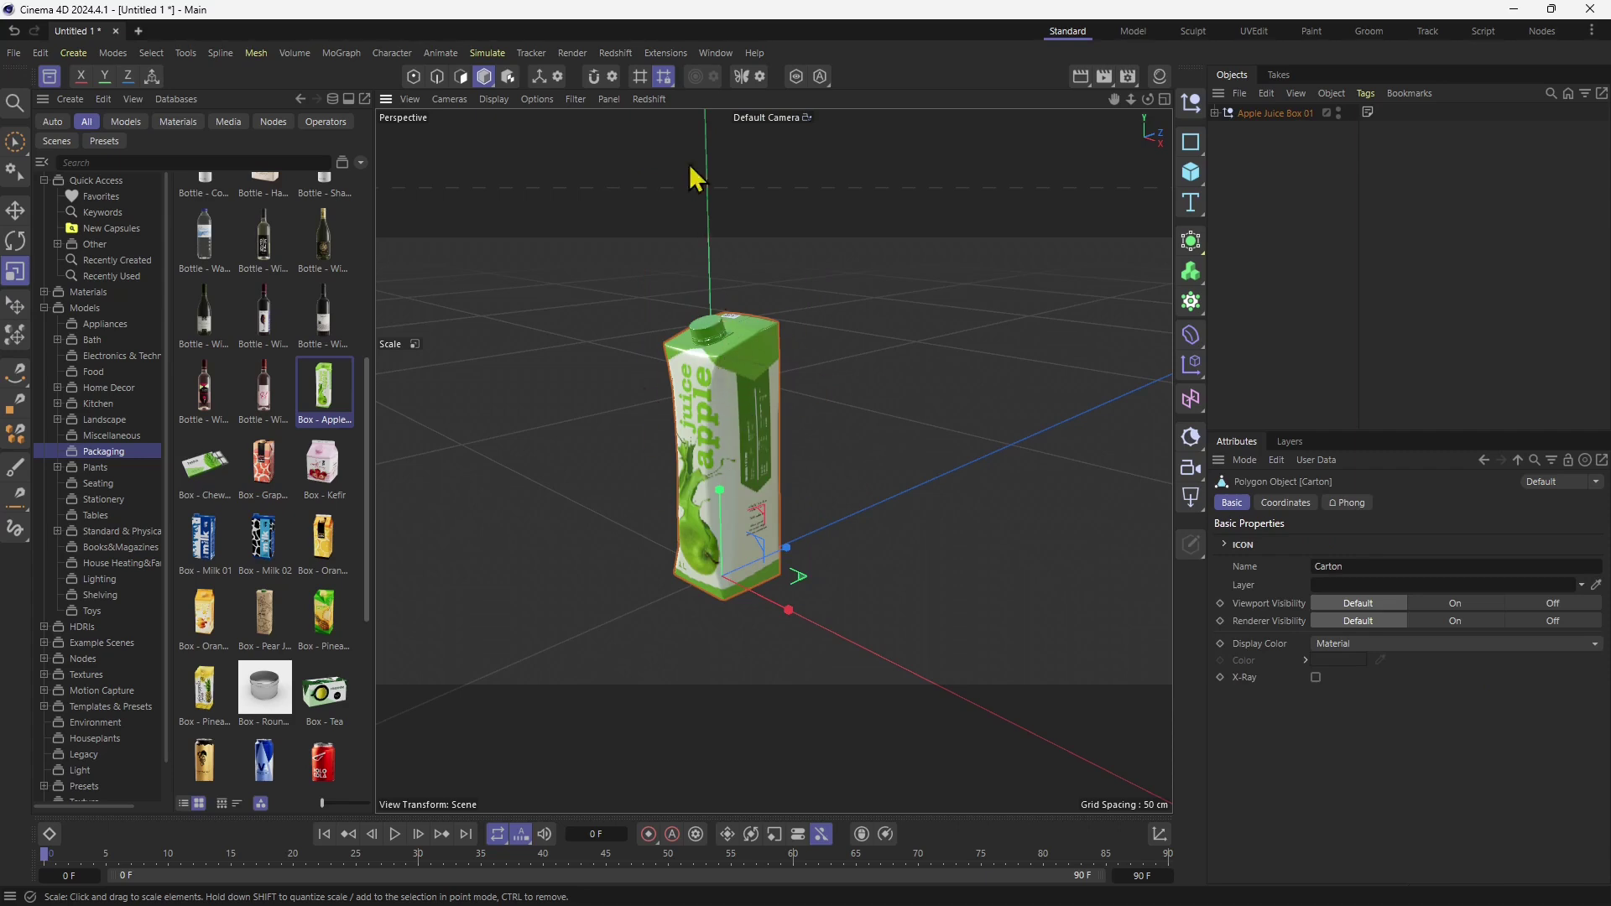
{"action": "left_click", "coordinate": [718, 53]}
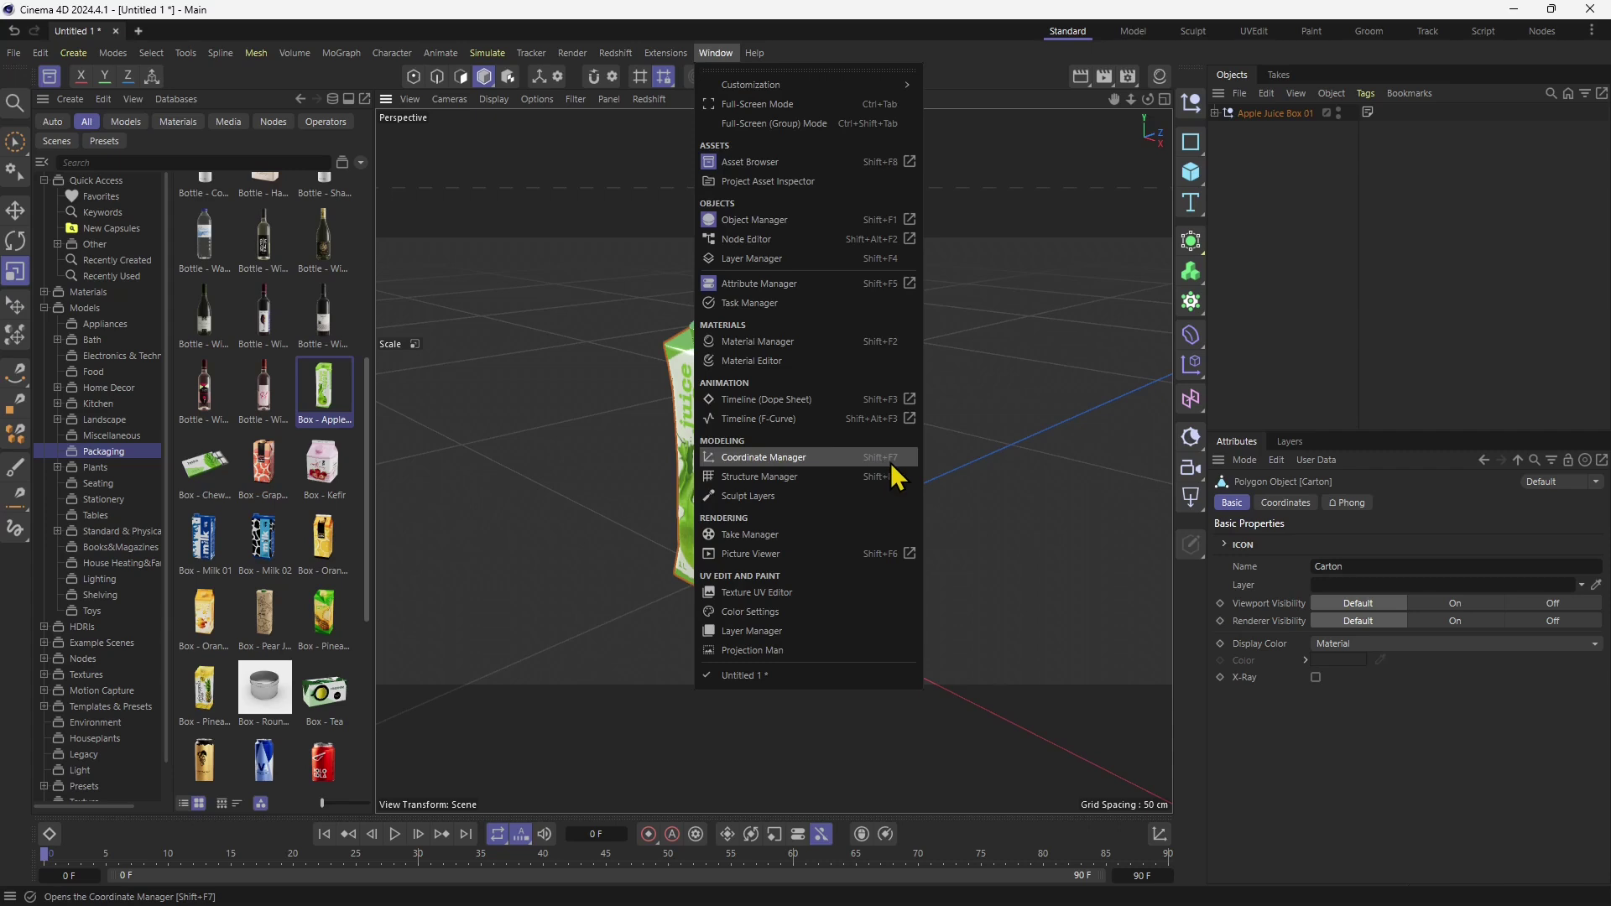
{"action": "left_click", "coordinate": [832, 458]}
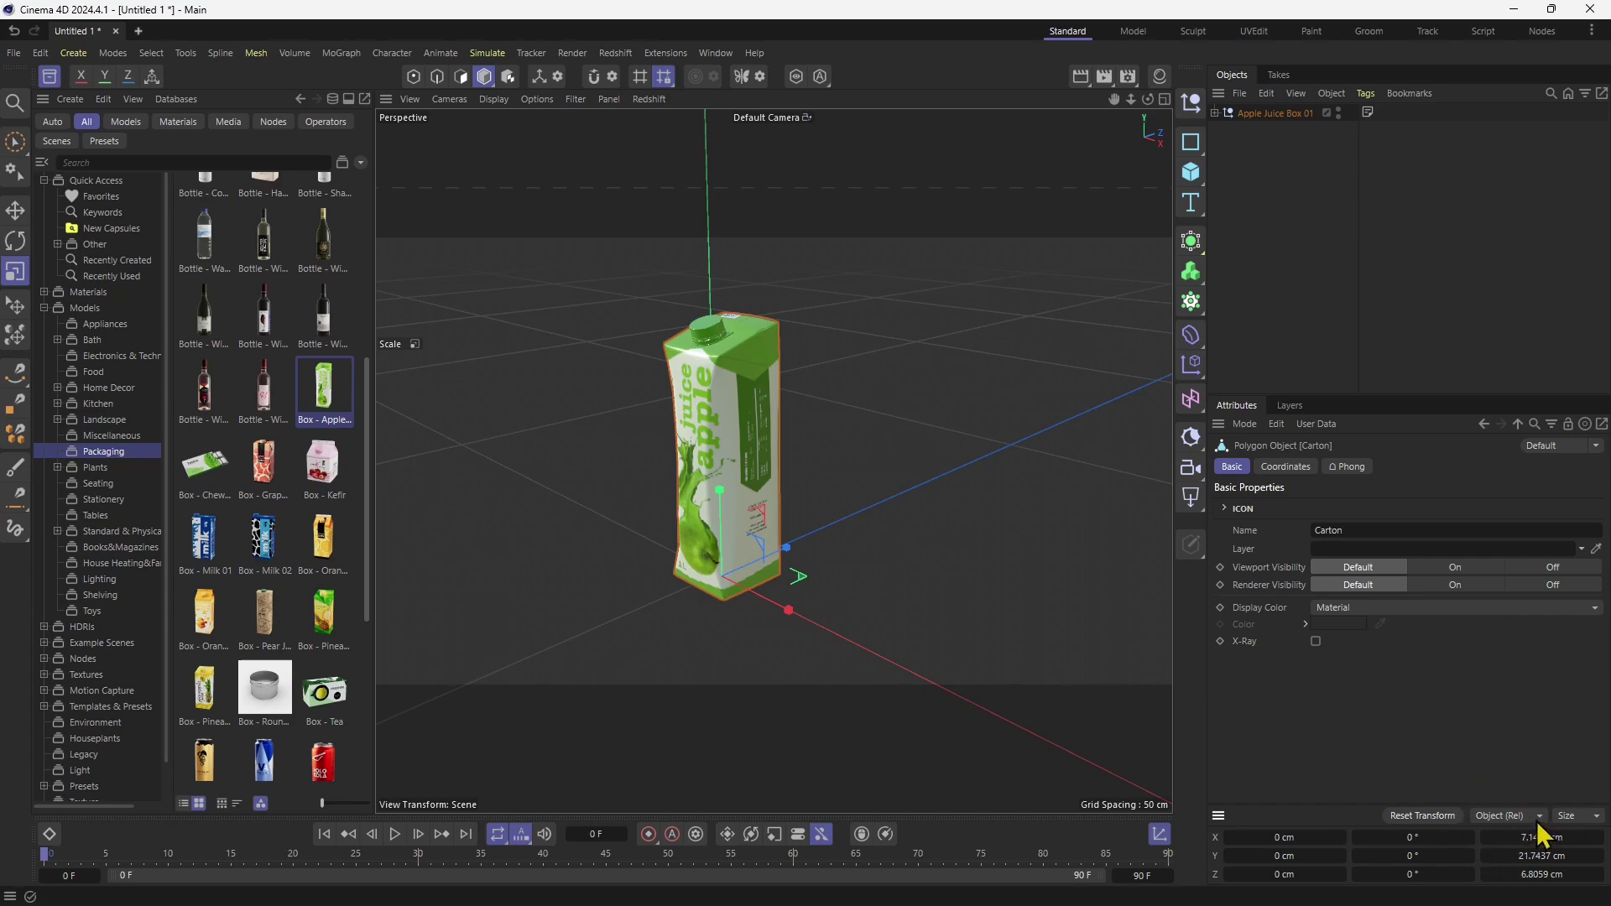
{"action": "left_click", "coordinate": [1571, 818]}
{"action": "left_click", "coordinate": [1579, 871]}
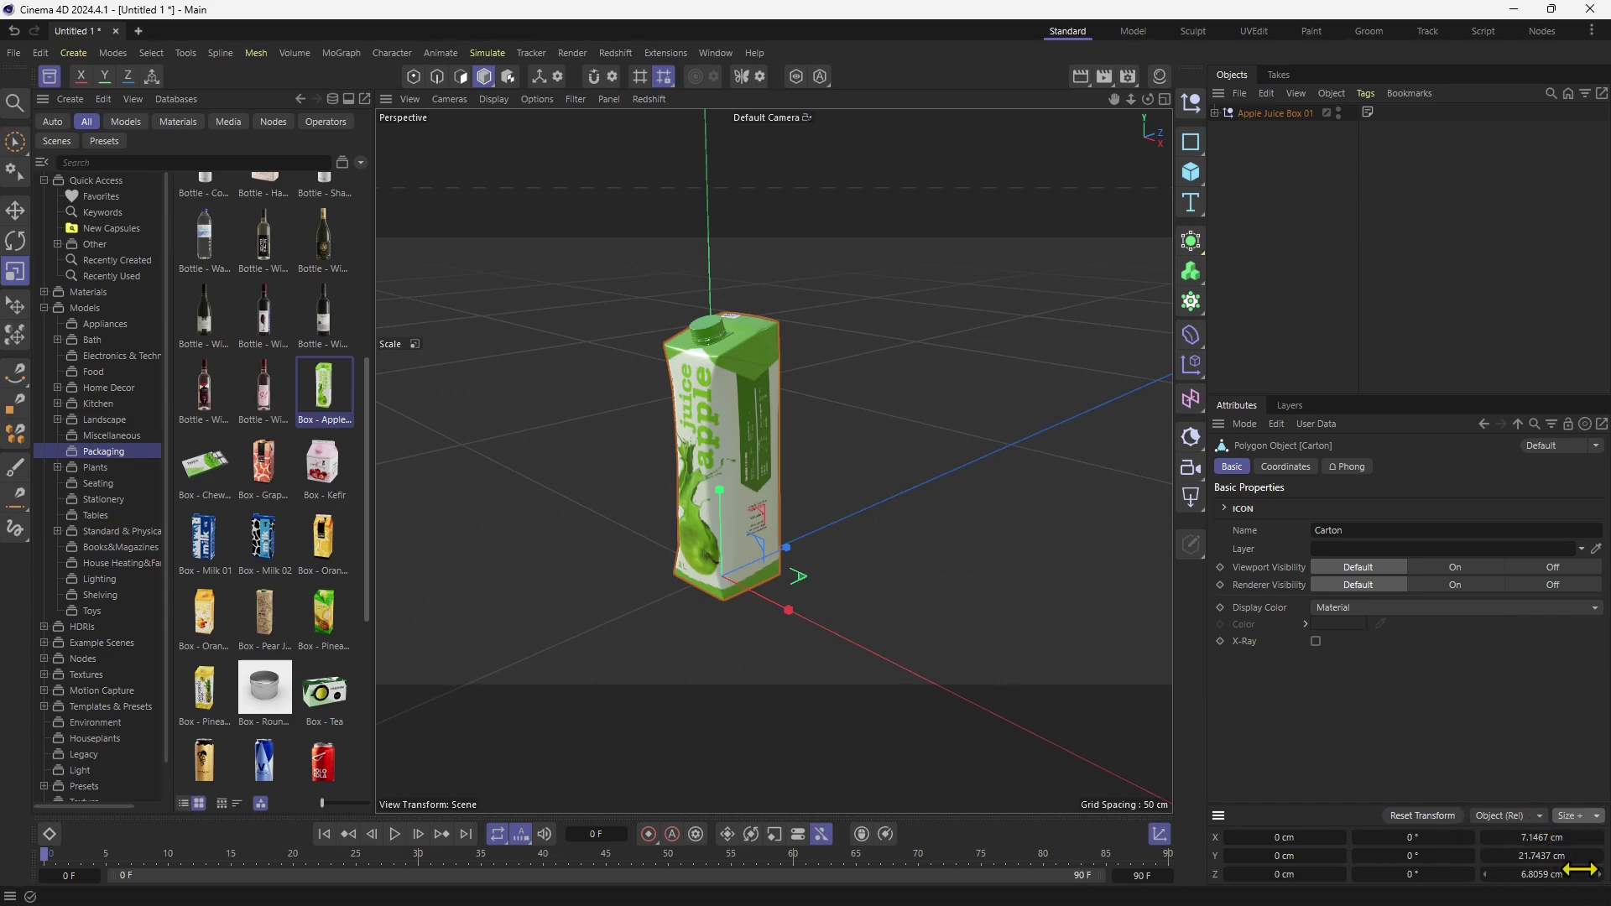
Examine the carton's Y, X and Z size values in the Coordinate Manager
{"action": "left_click", "coordinate": [1532, 860]}
{"action": "left_click", "coordinate": [1515, 857]}
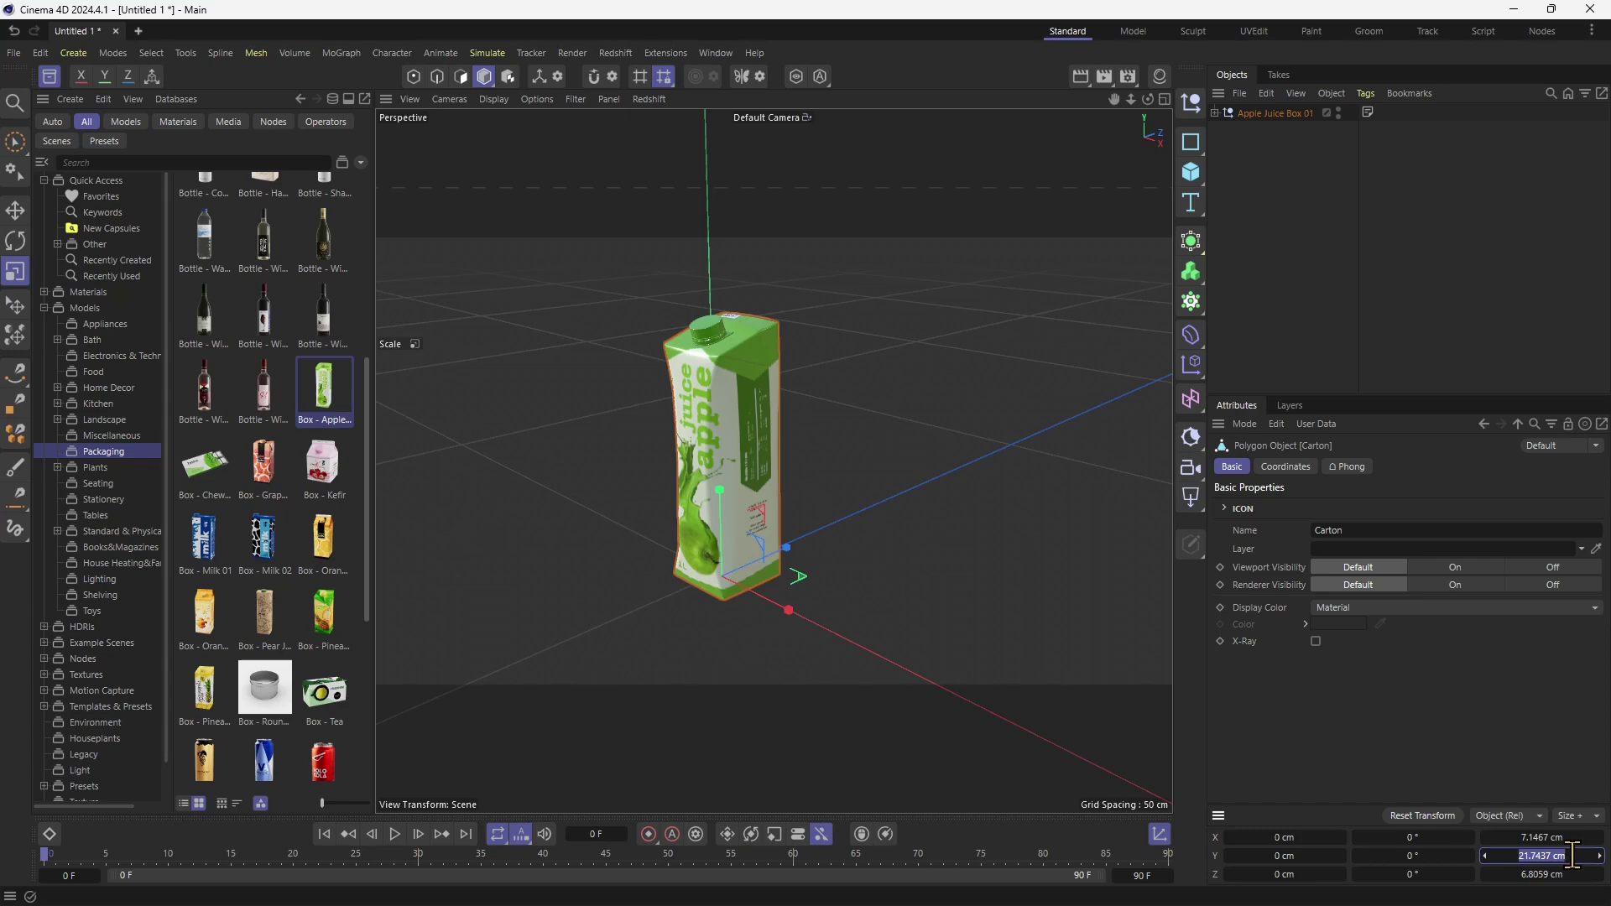
{"action": "left_click", "coordinate": [1526, 838]}
{"action": "left_click_drag", "start_coordinate": [1519, 838], "coordinate": [1565, 837]}
{"action": "left_click", "coordinate": [1559, 874]}
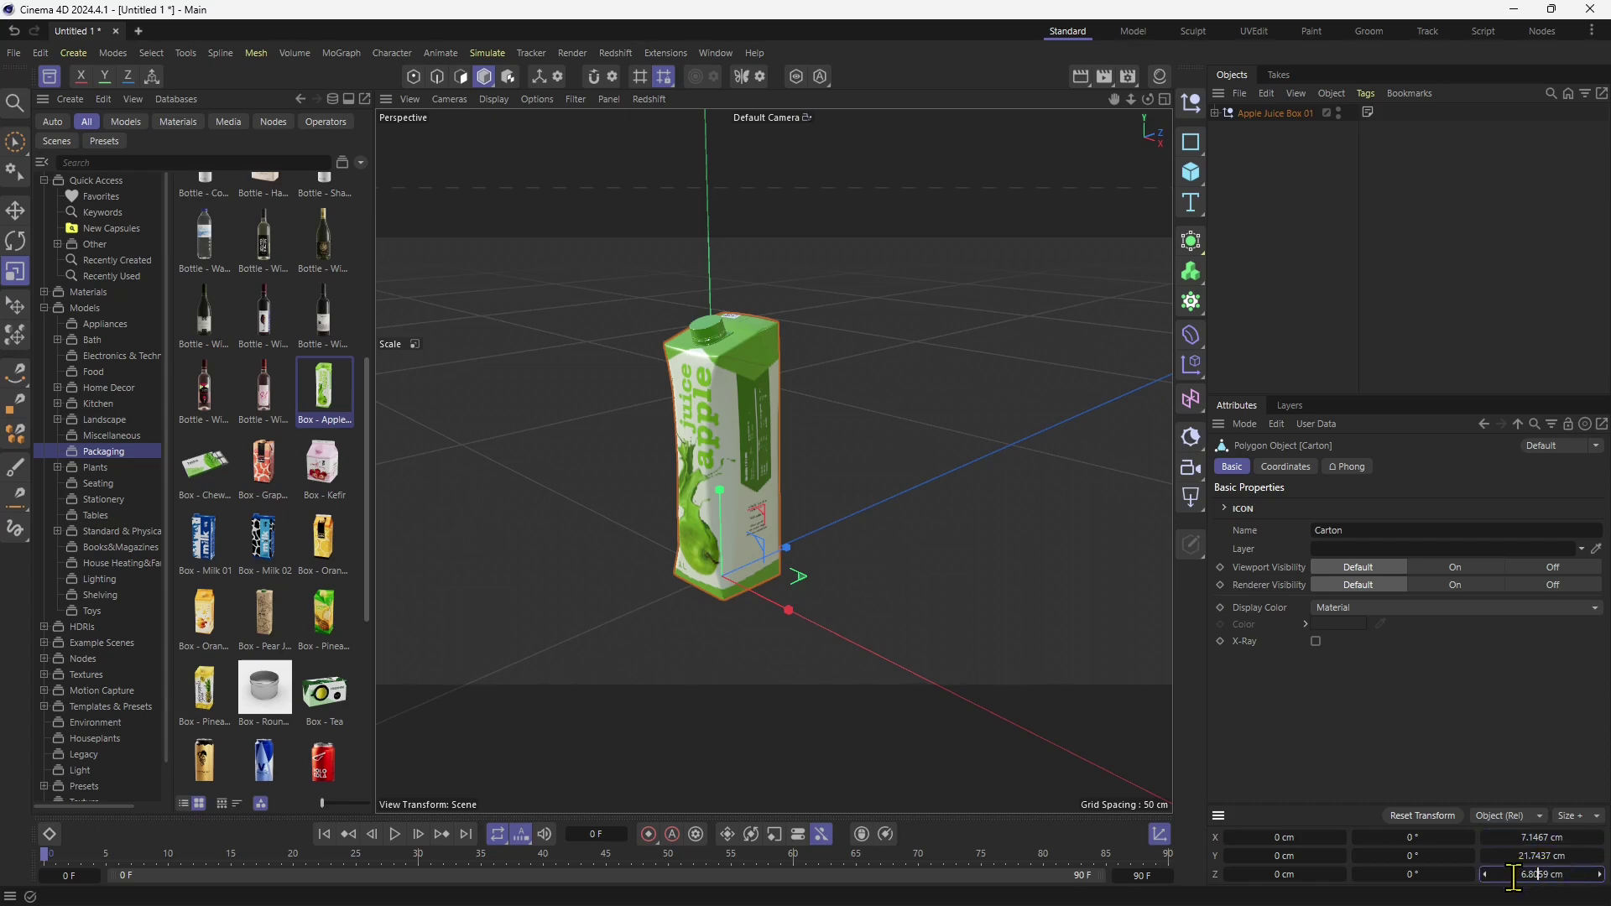
{"action": "left_click_drag", "start_coordinate": [1513, 875], "coordinate": [1563, 874]}
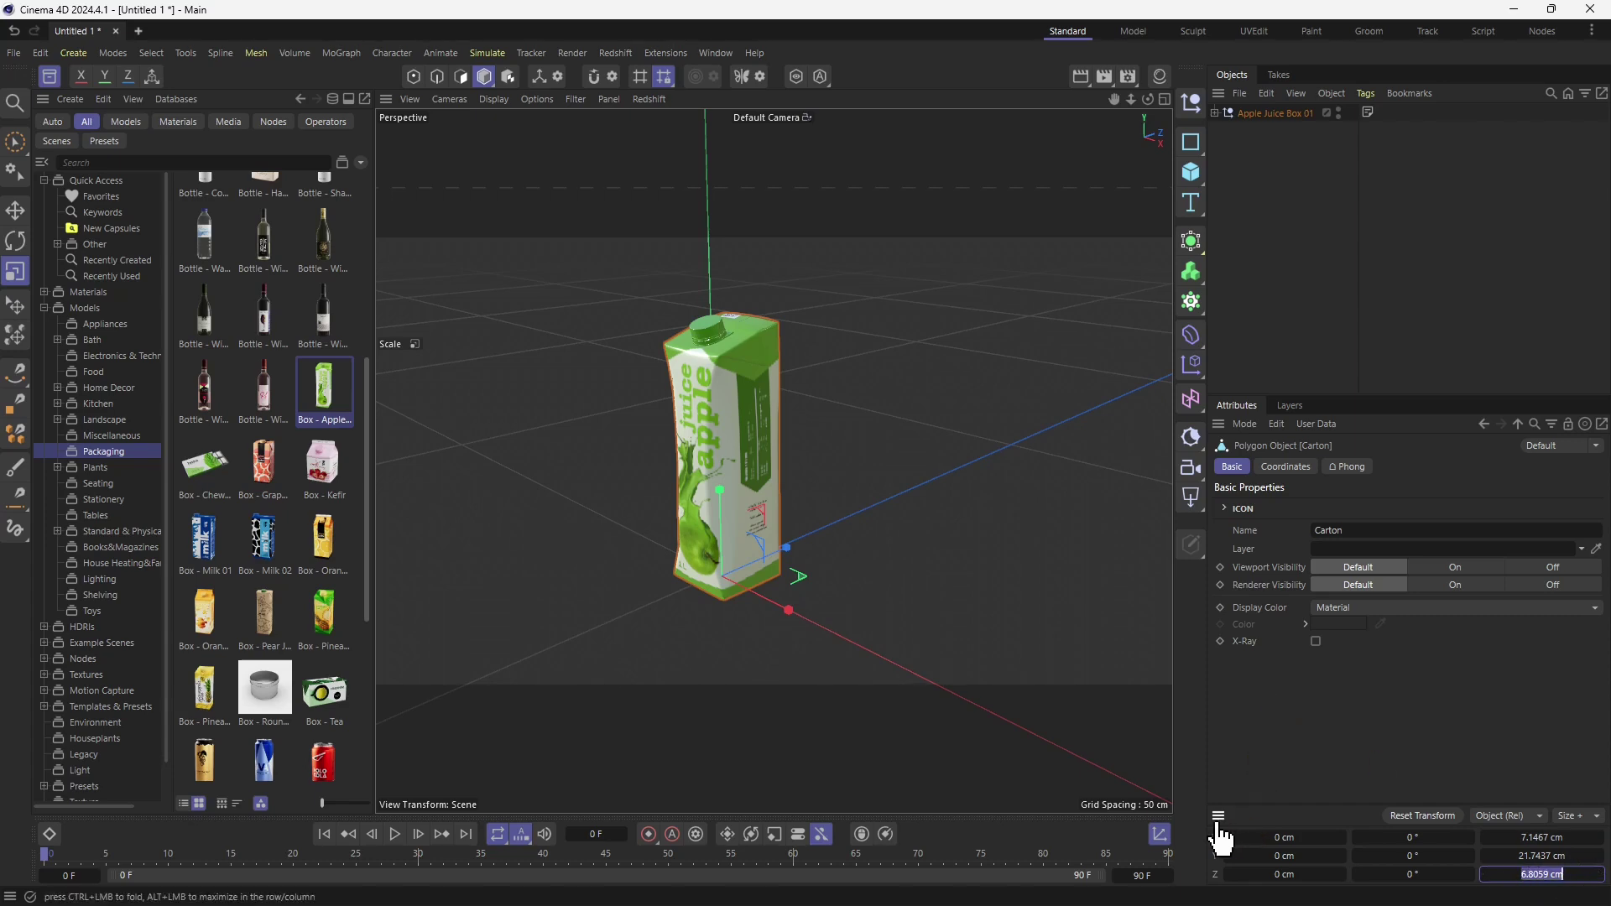
Dock the Coordinate Manager between the Object Manager and the Attribute Manager
{"action": "left_click_drag", "start_coordinate": [803, 271], "coordinate": [380, 105]}
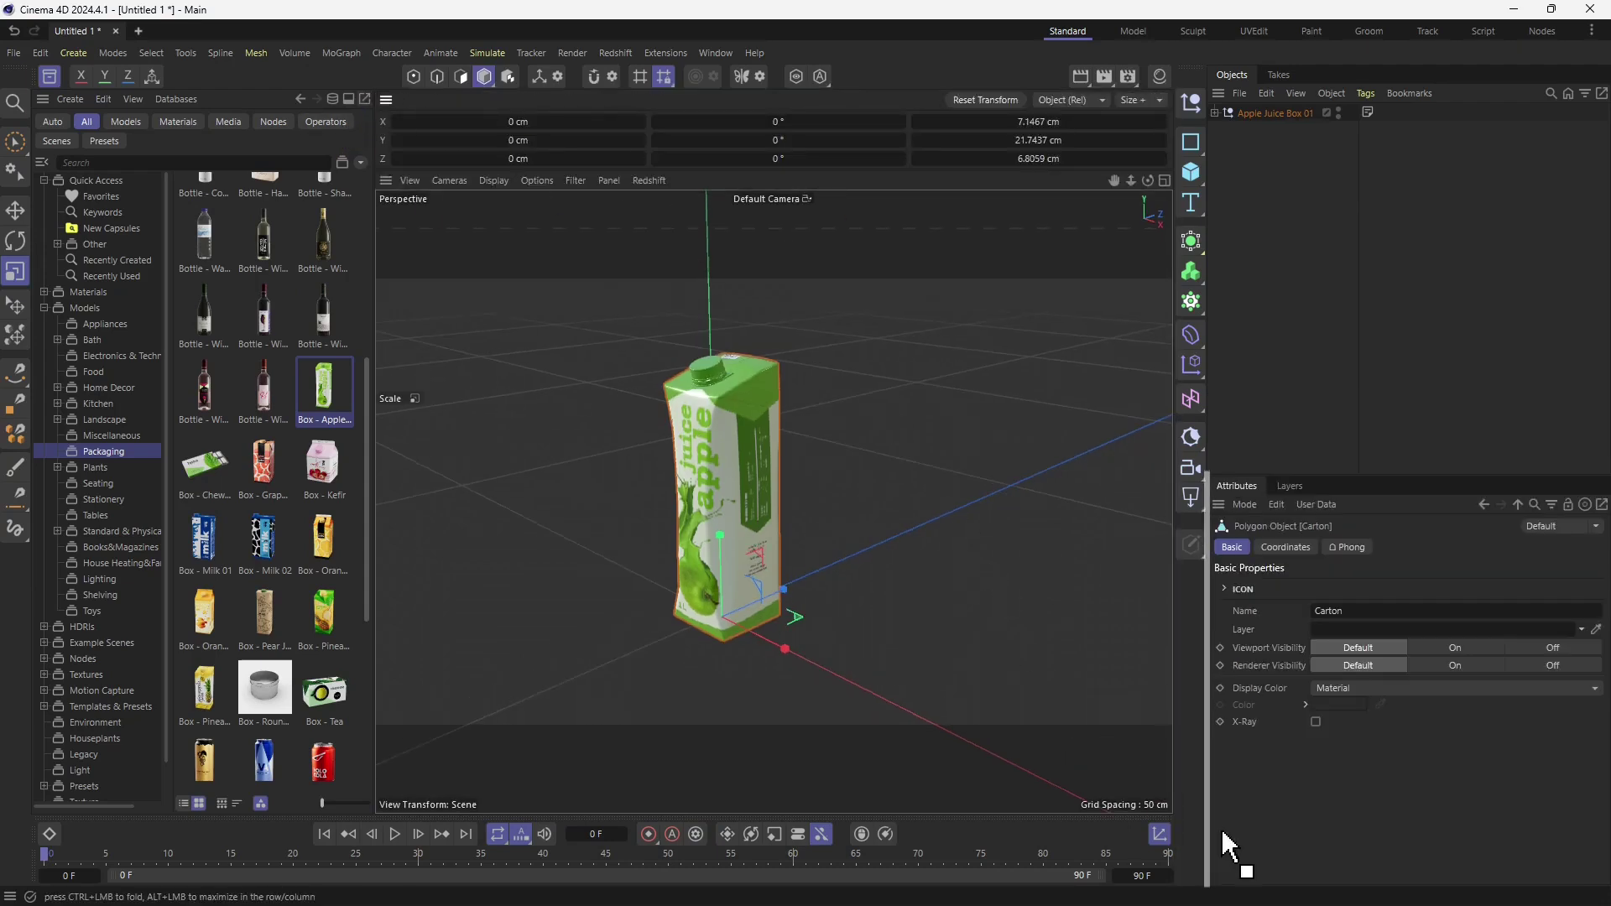
{"action": "left_click_drag", "start_coordinate": [1233, 852], "coordinate": [1237, 854]}
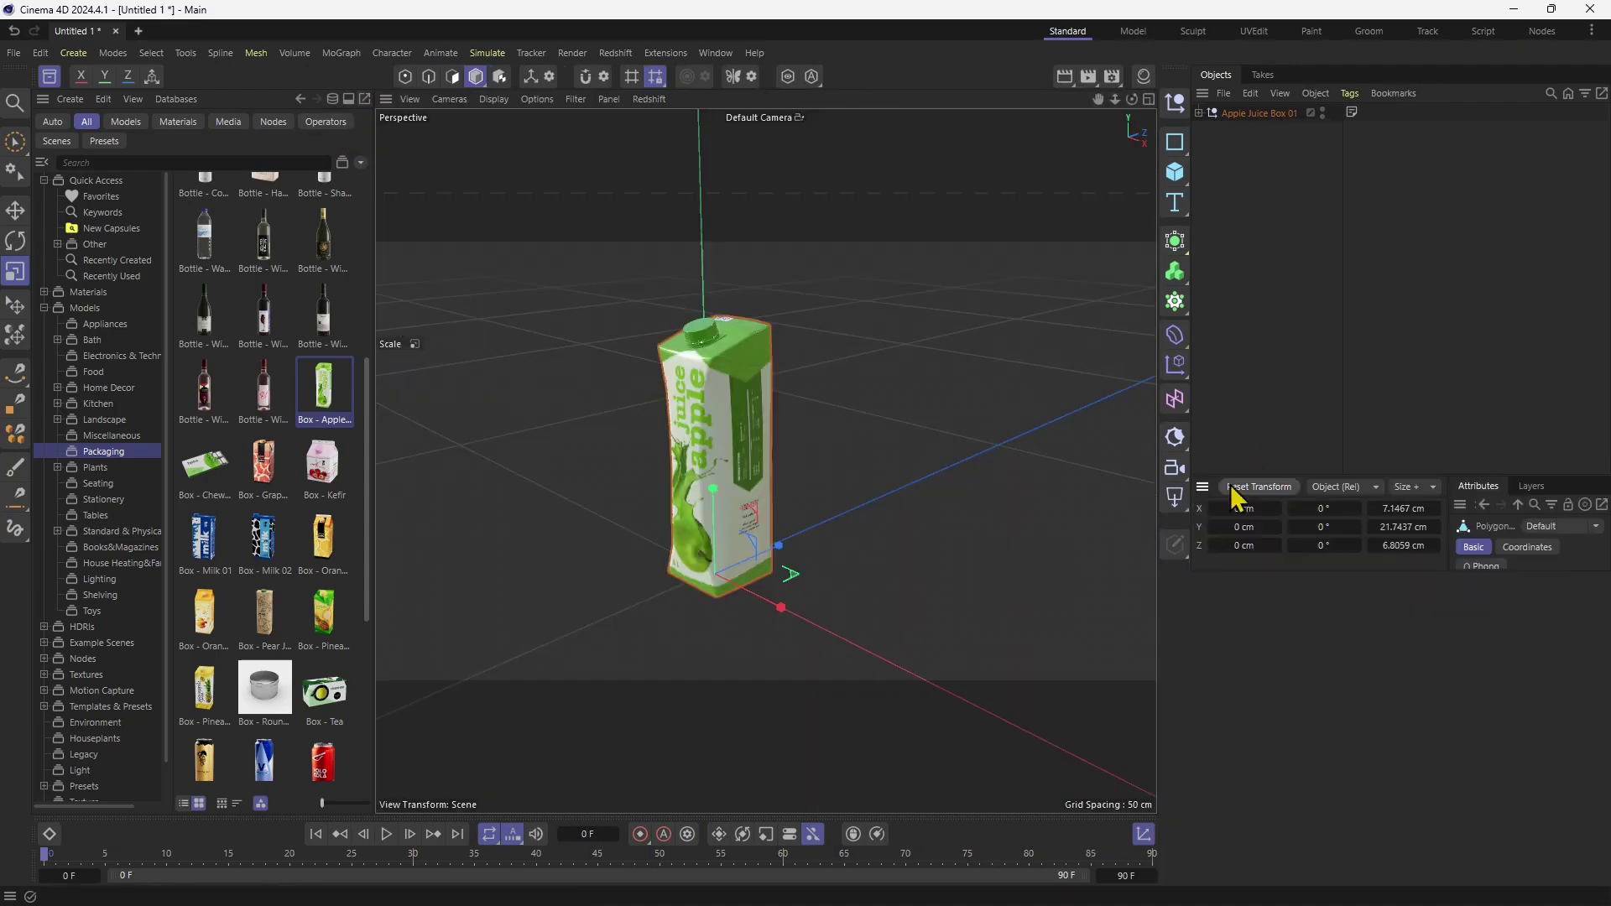
{"action": "left_click_drag", "start_coordinate": [1181, 888], "coordinate": [1083, 848]}
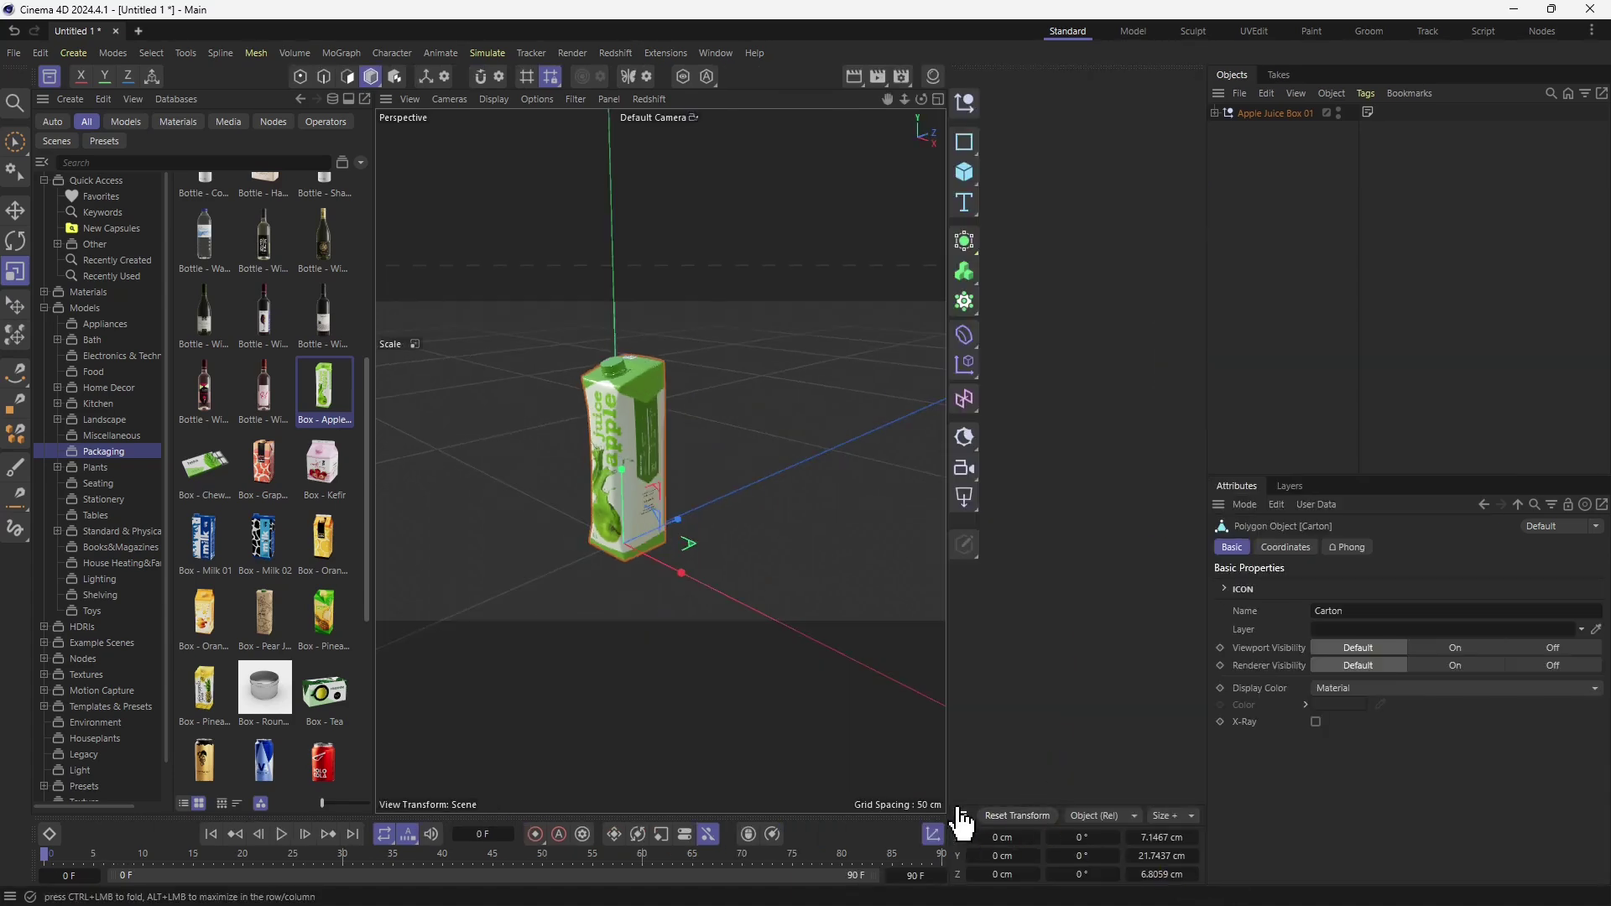
{"action": "left_click_drag", "start_coordinate": [1386, 442], "coordinate": [1387, 445]}
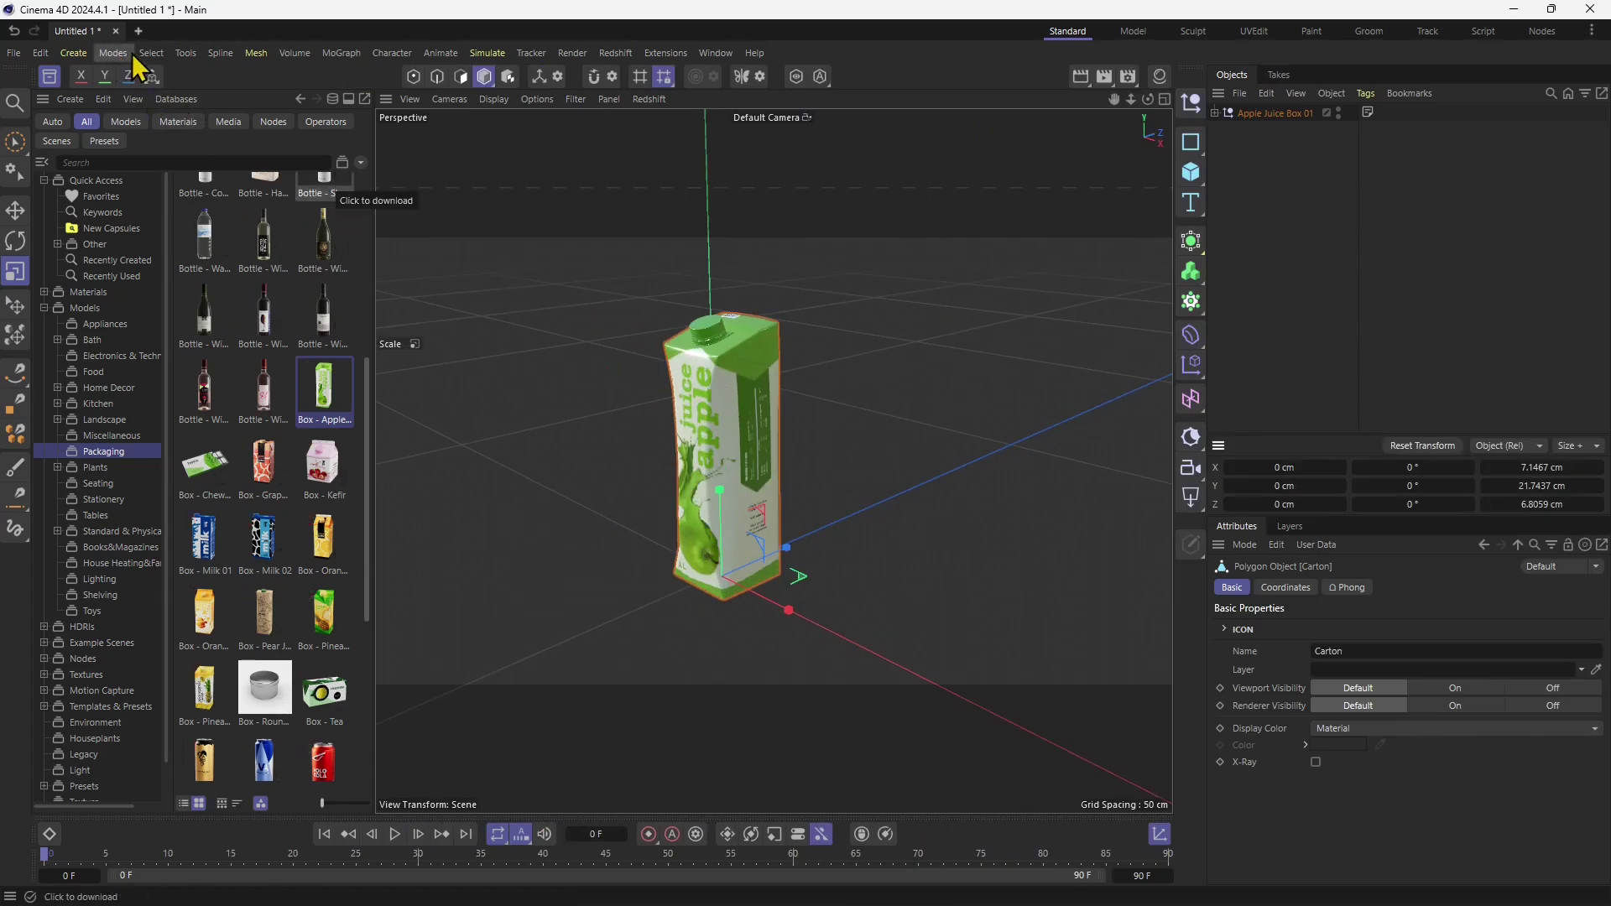
Try out a cube primitive sized 18 × 2 × 13 cm under the juice box, and delete it
{"action": "left_click", "coordinate": [73, 53]}
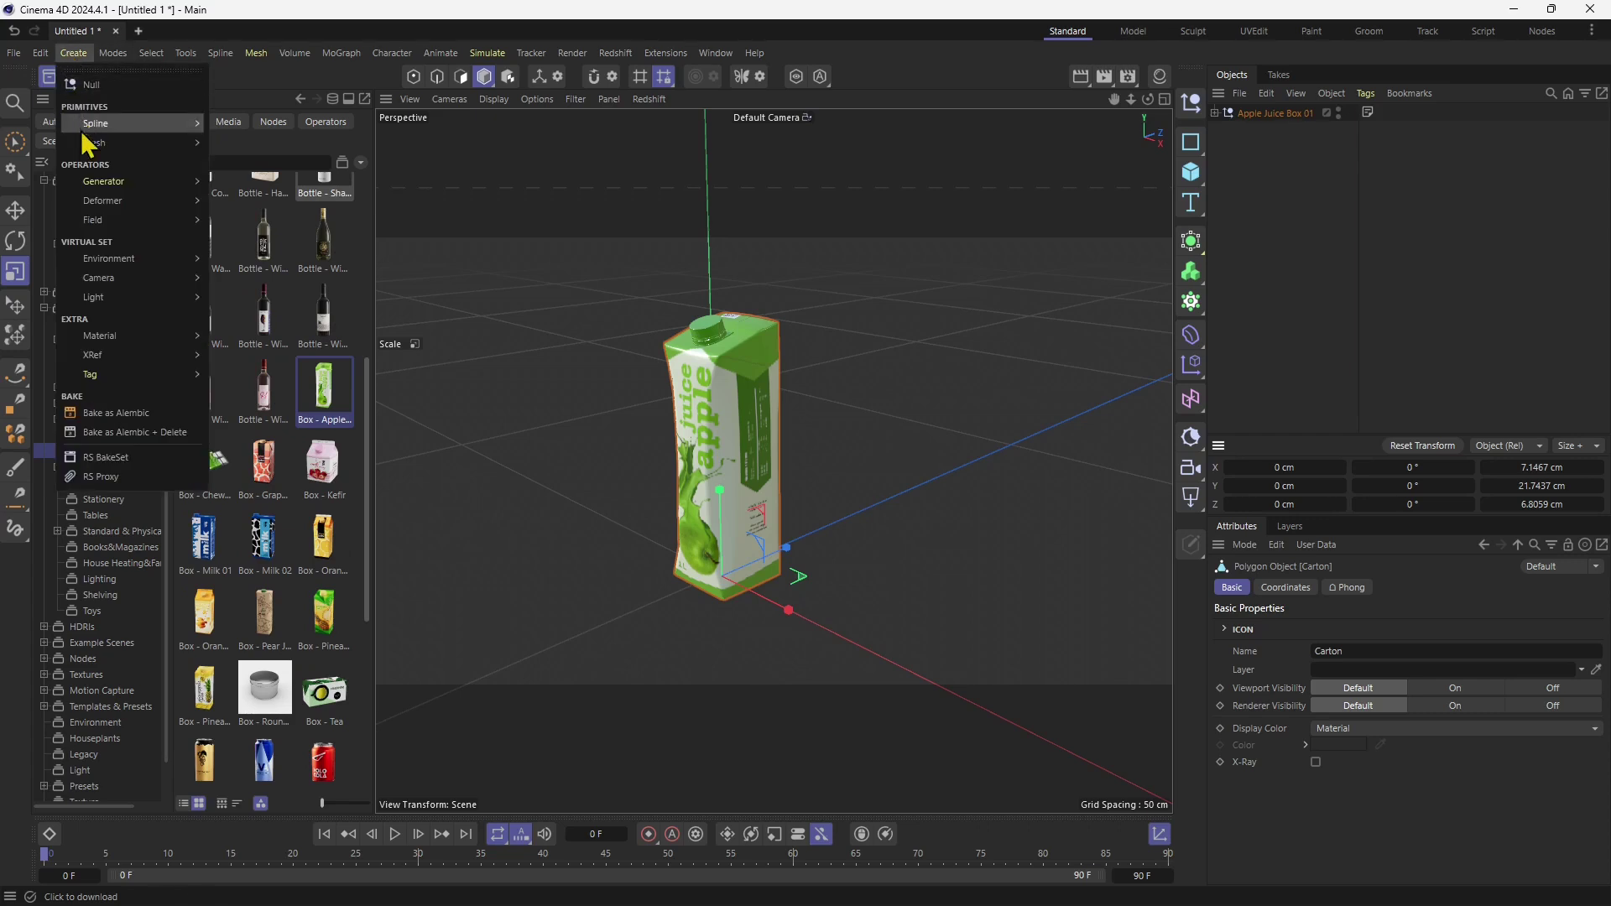
{"action": "mouse_move", "coordinate": [96, 144]}
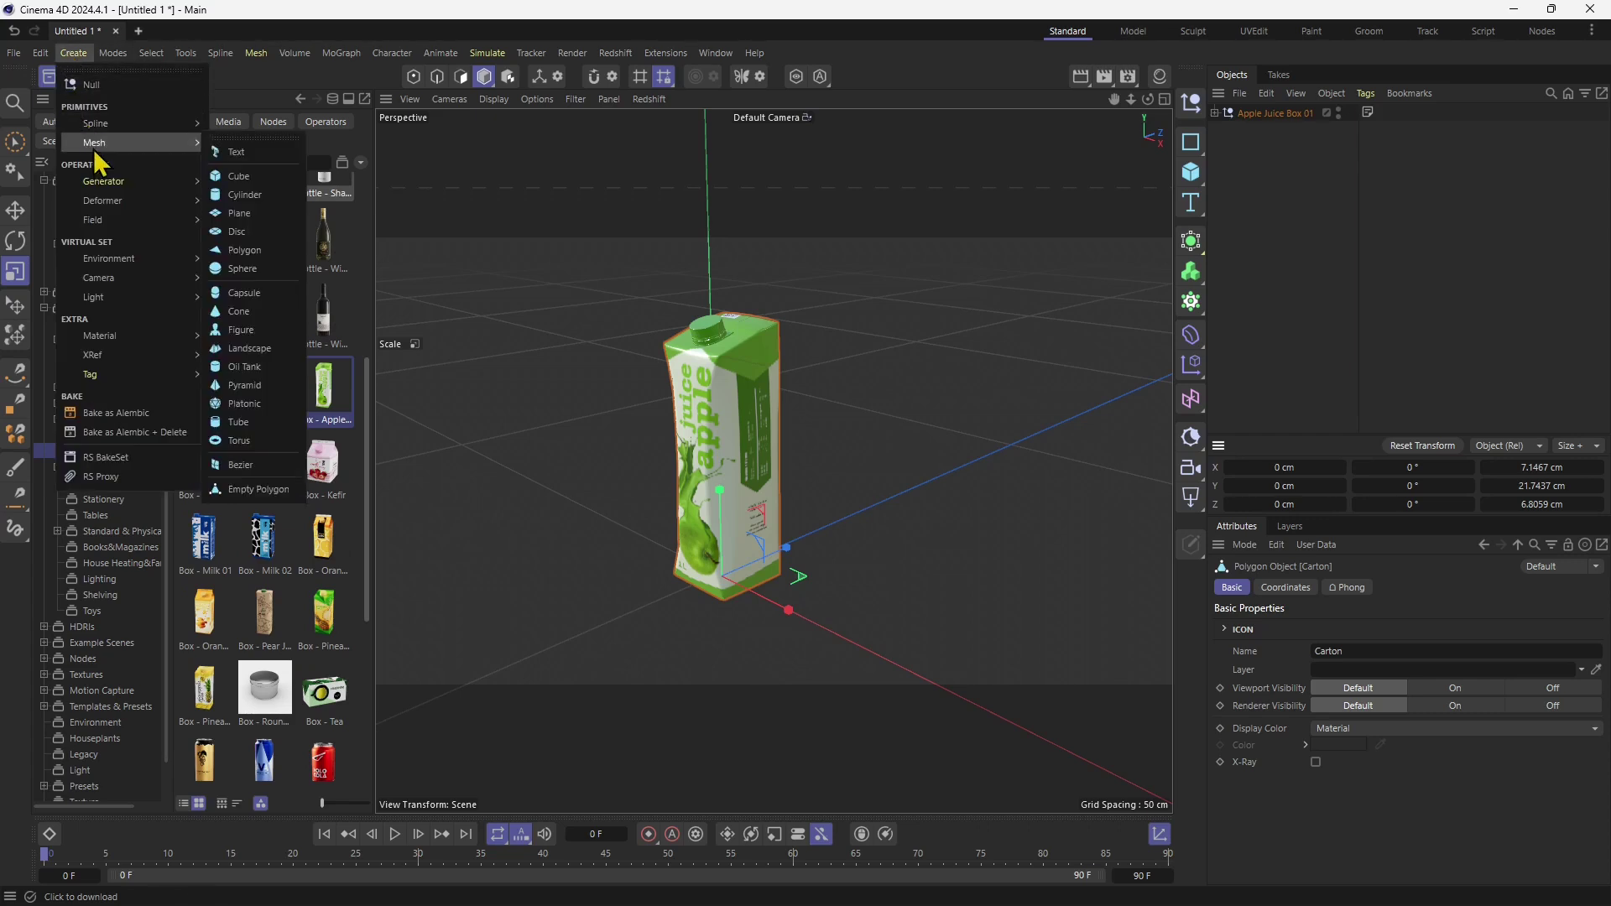
{"action": "left_click", "coordinate": [243, 179]}
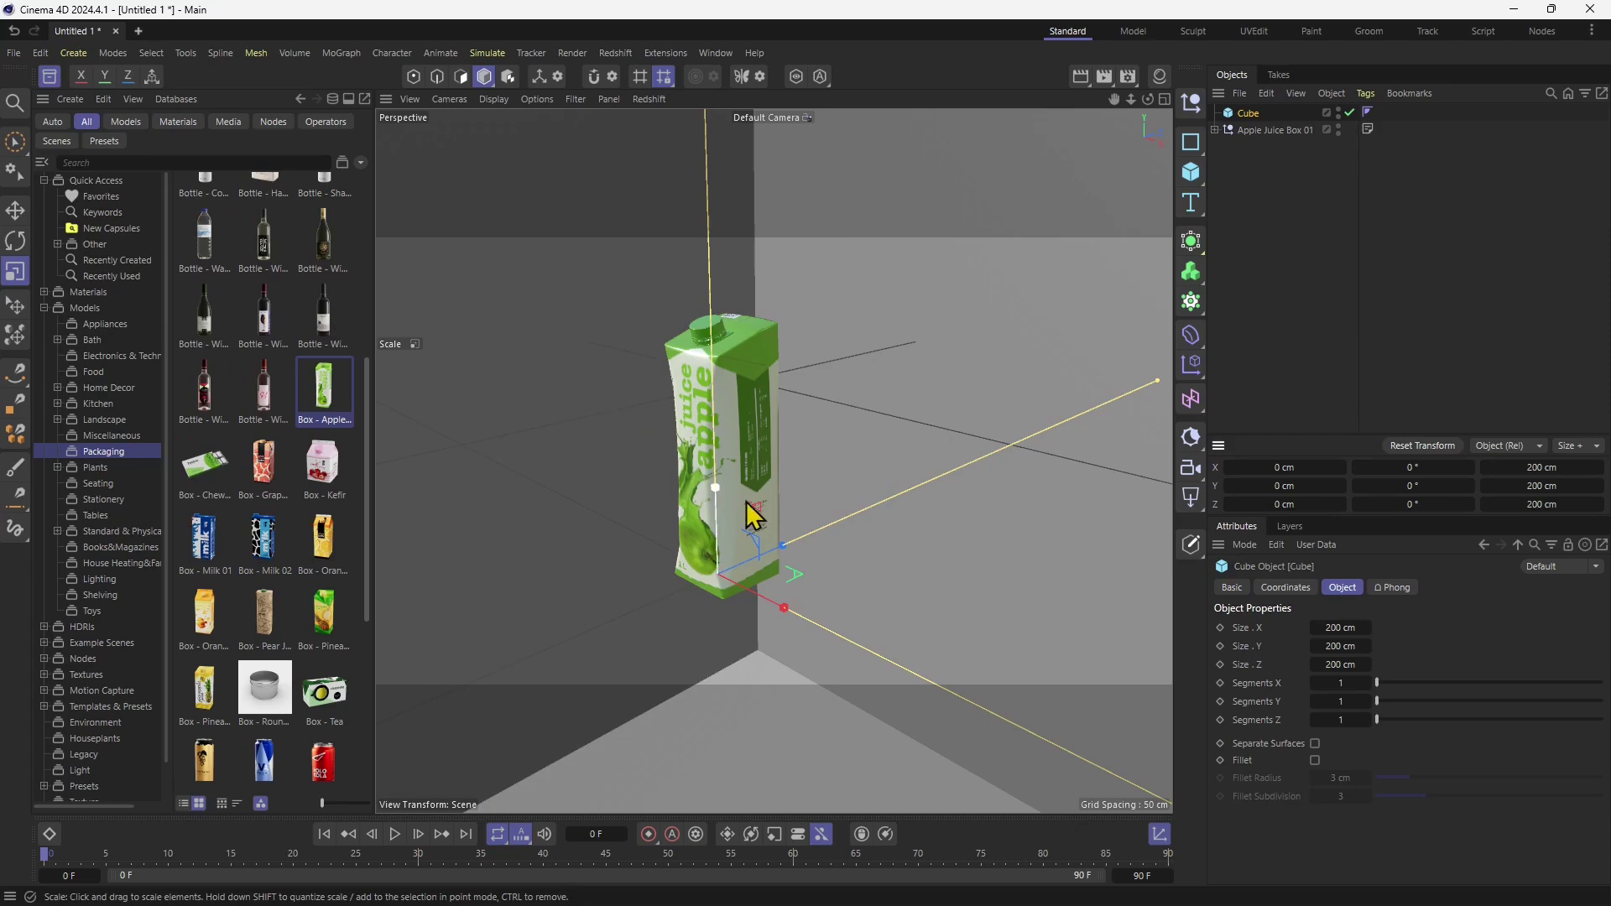
{"action": "mouse_move", "coordinate": [1352, 632]}
{"action": "left_mouse_down"}
{"action": "mouse_move", "coordinate": [1325, 647]}
{"action": "mouse_move", "coordinate": [1333, 665]}
{"action": "mouse_move", "coordinate": [1334, 628]}
{"action": "left_mouse_up"}
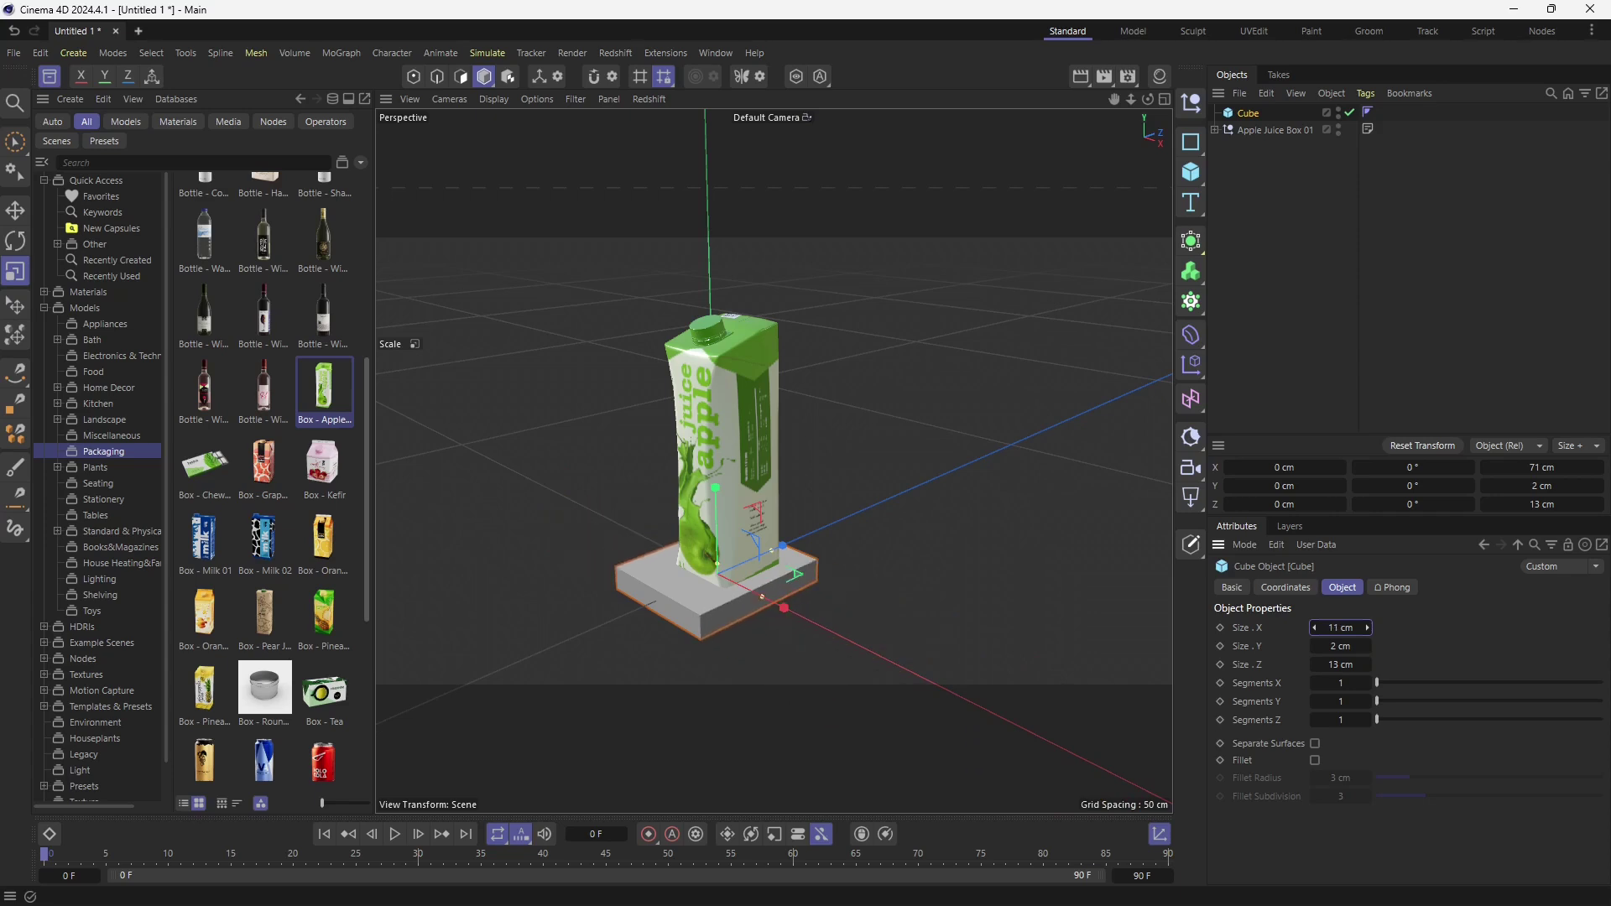
{"action": "left_click", "coordinate": [749, 691]}
{"action": "left_click", "coordinate": [782, 626]}
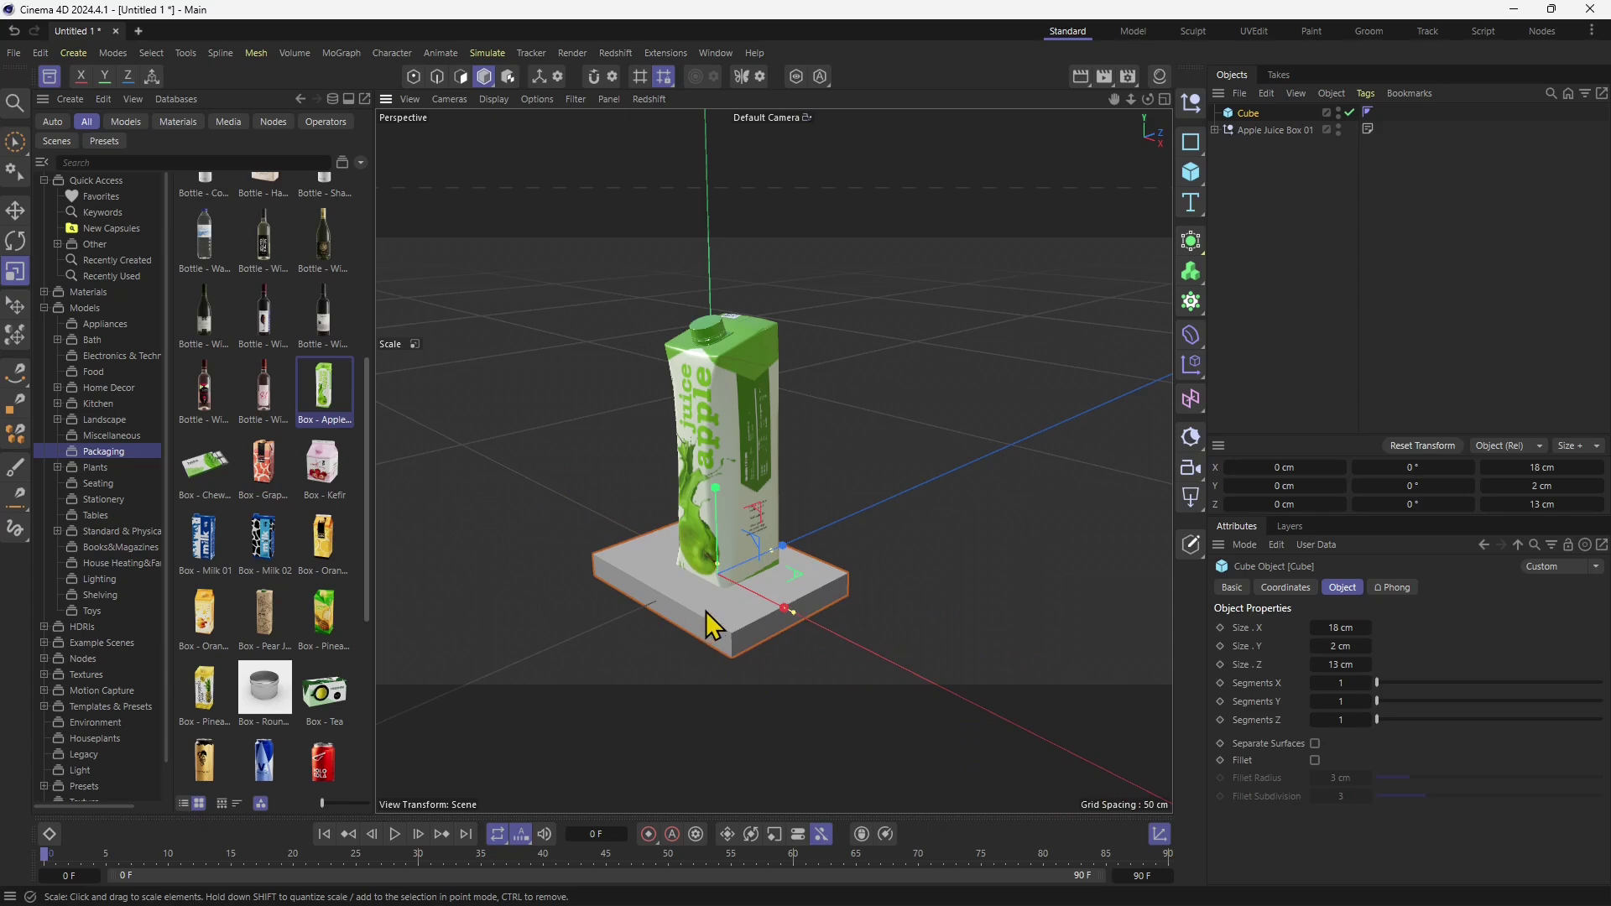
{"action": "key", "text": "Delete"}
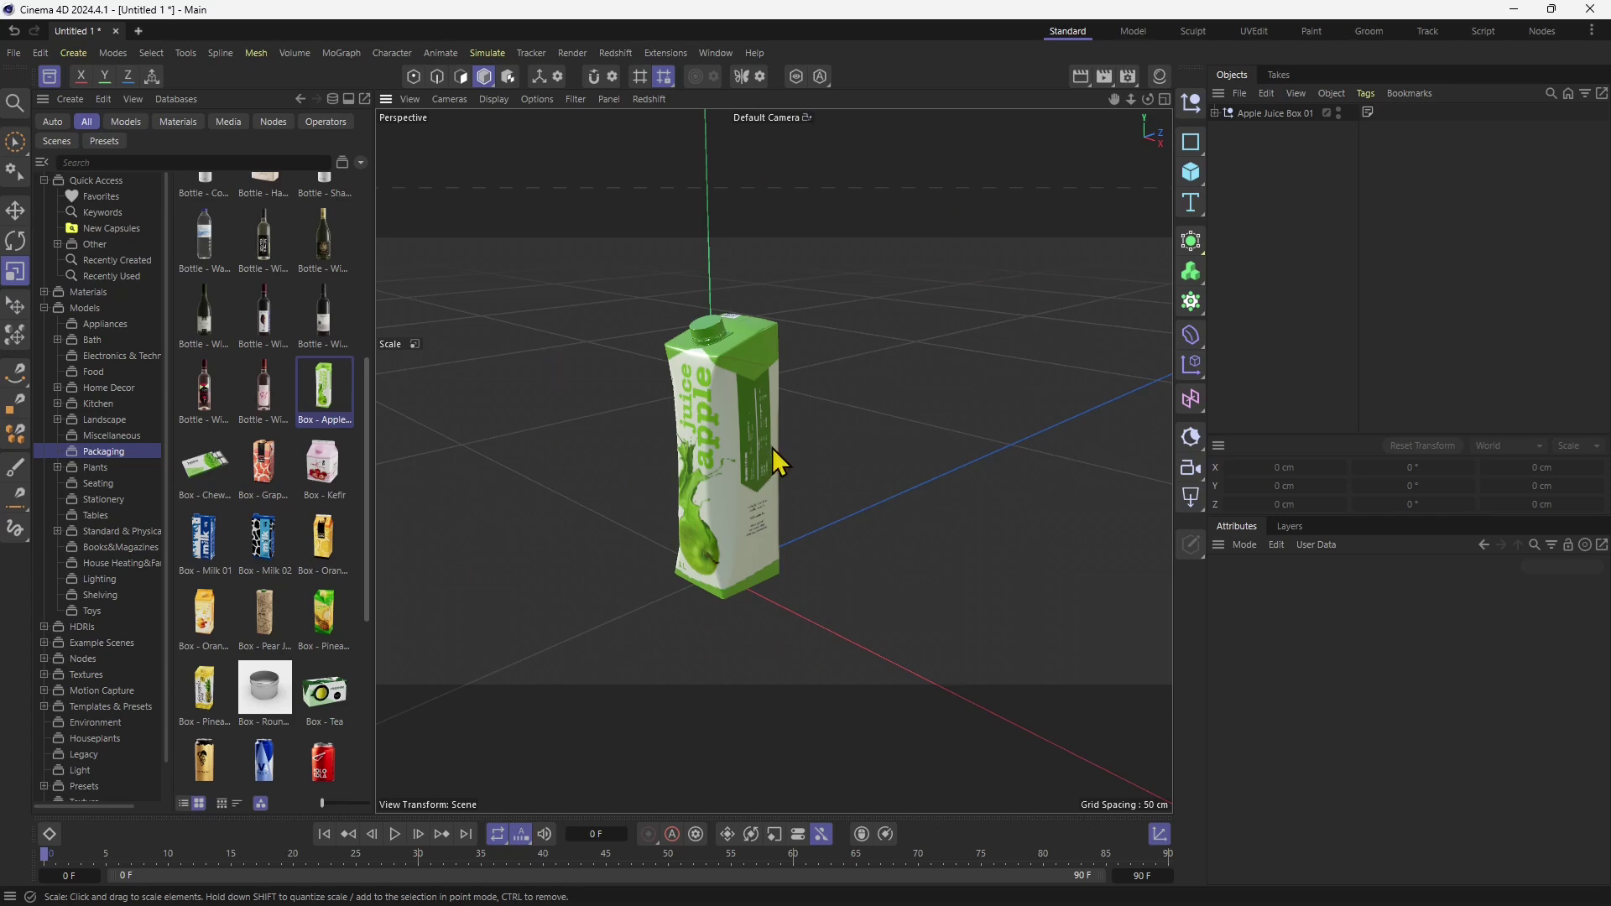
Select the carton and its cap in turn to view each part's dimensions
{"action": "left_click", "coordinate": [716, 460]}
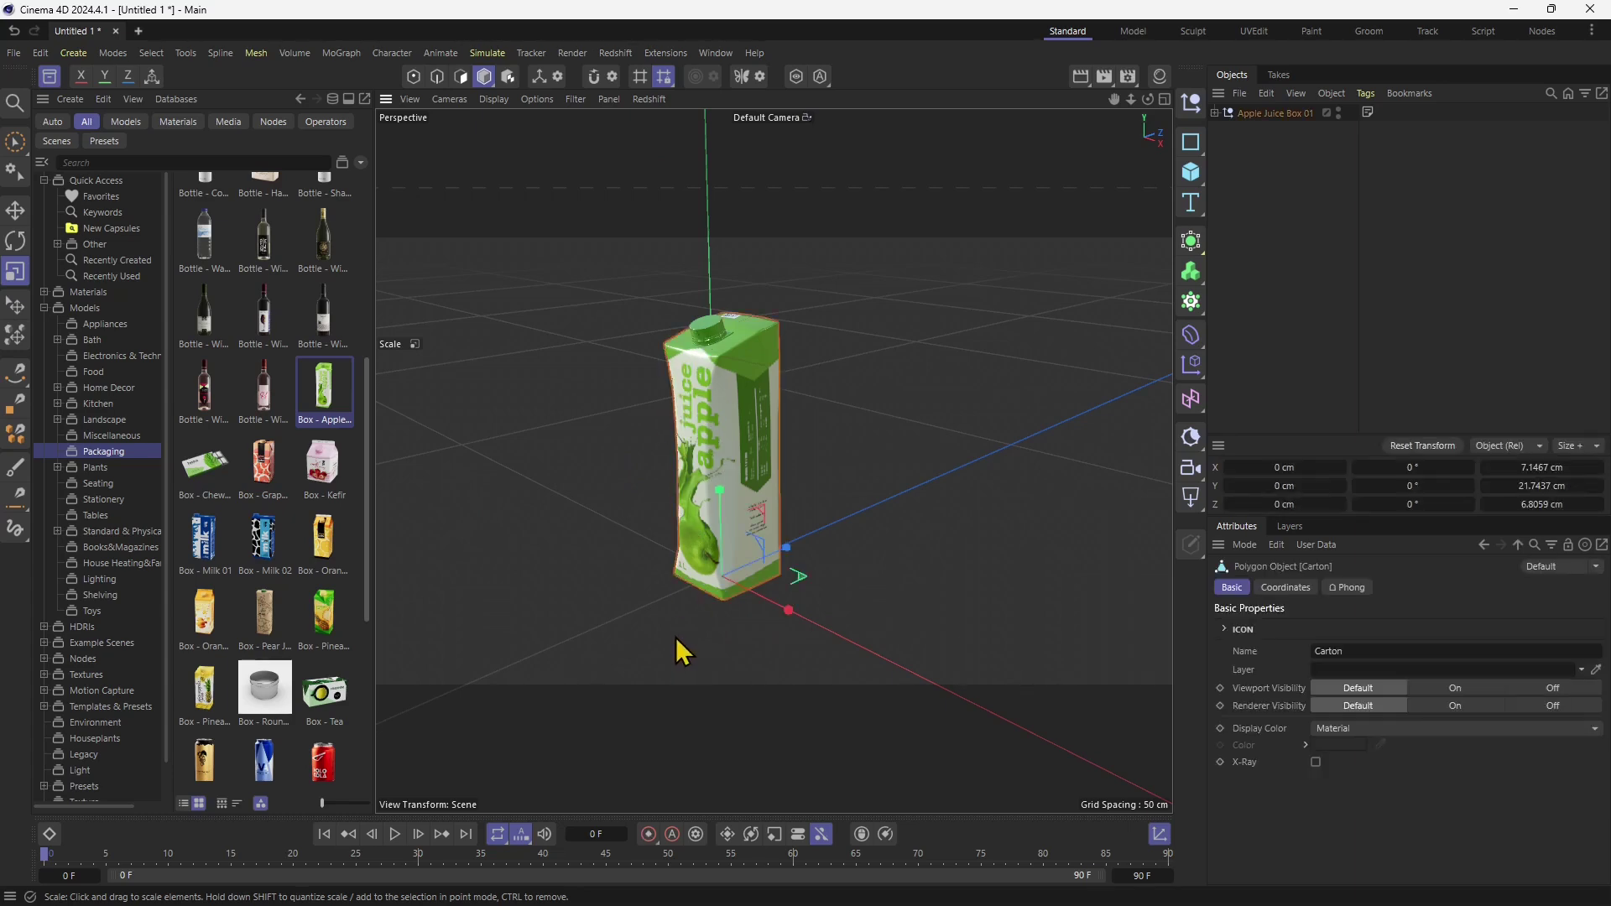
{"action": "left_click", "coordinate": [704, 336]}
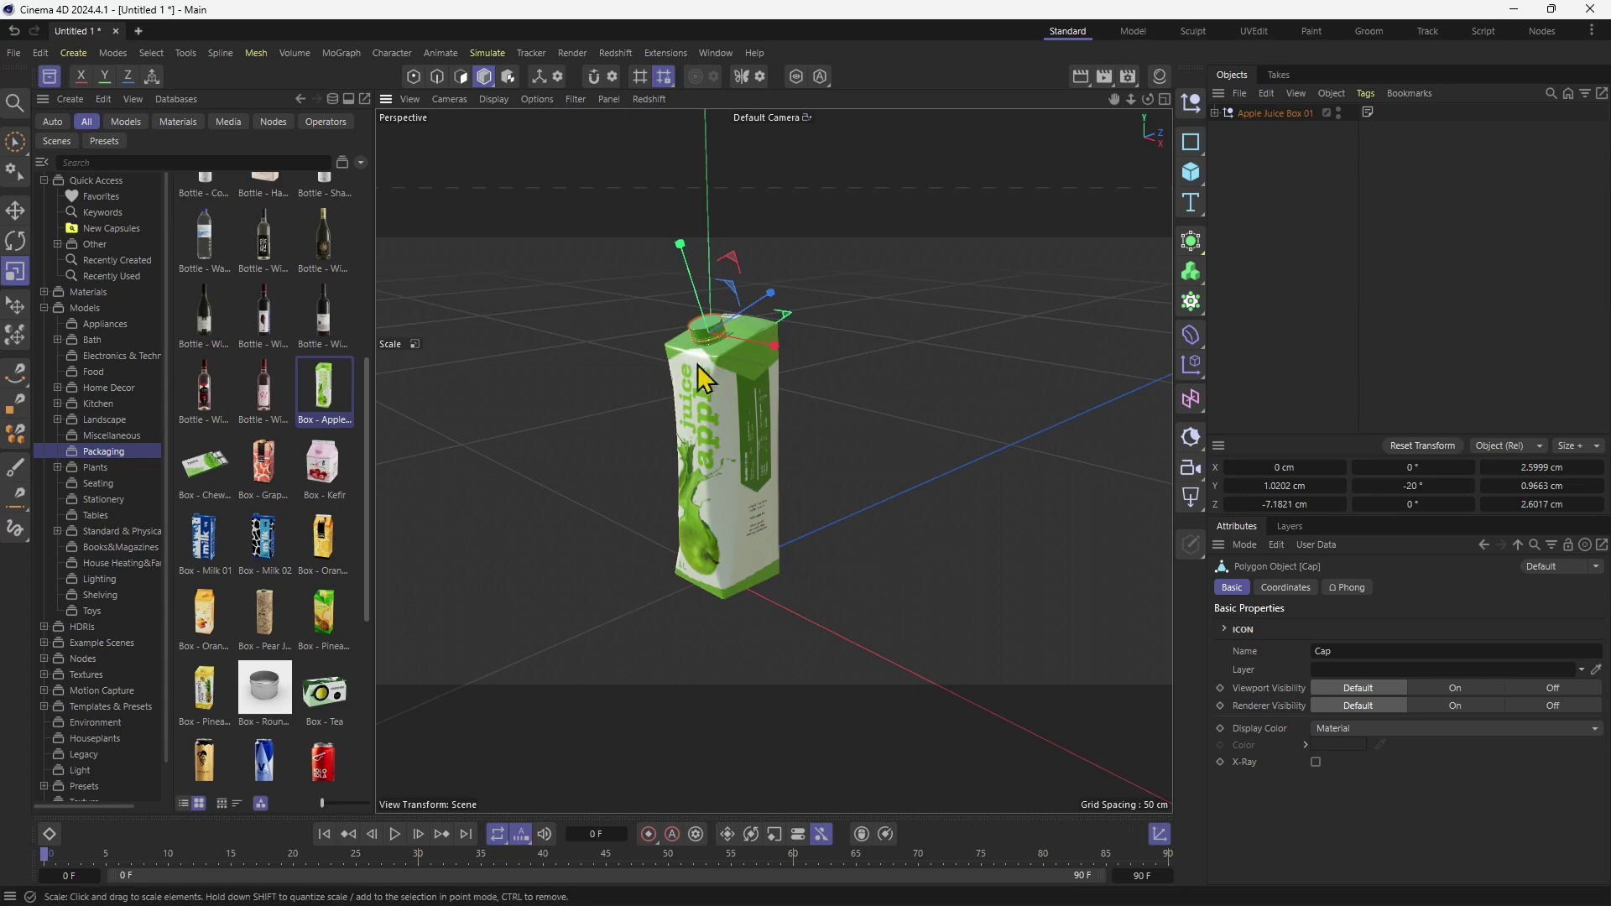
Select the cap base and the carton in turn to check each part's size in the Coordinate Manager
{"action": "left_click", "coordinate": [712, 345]}
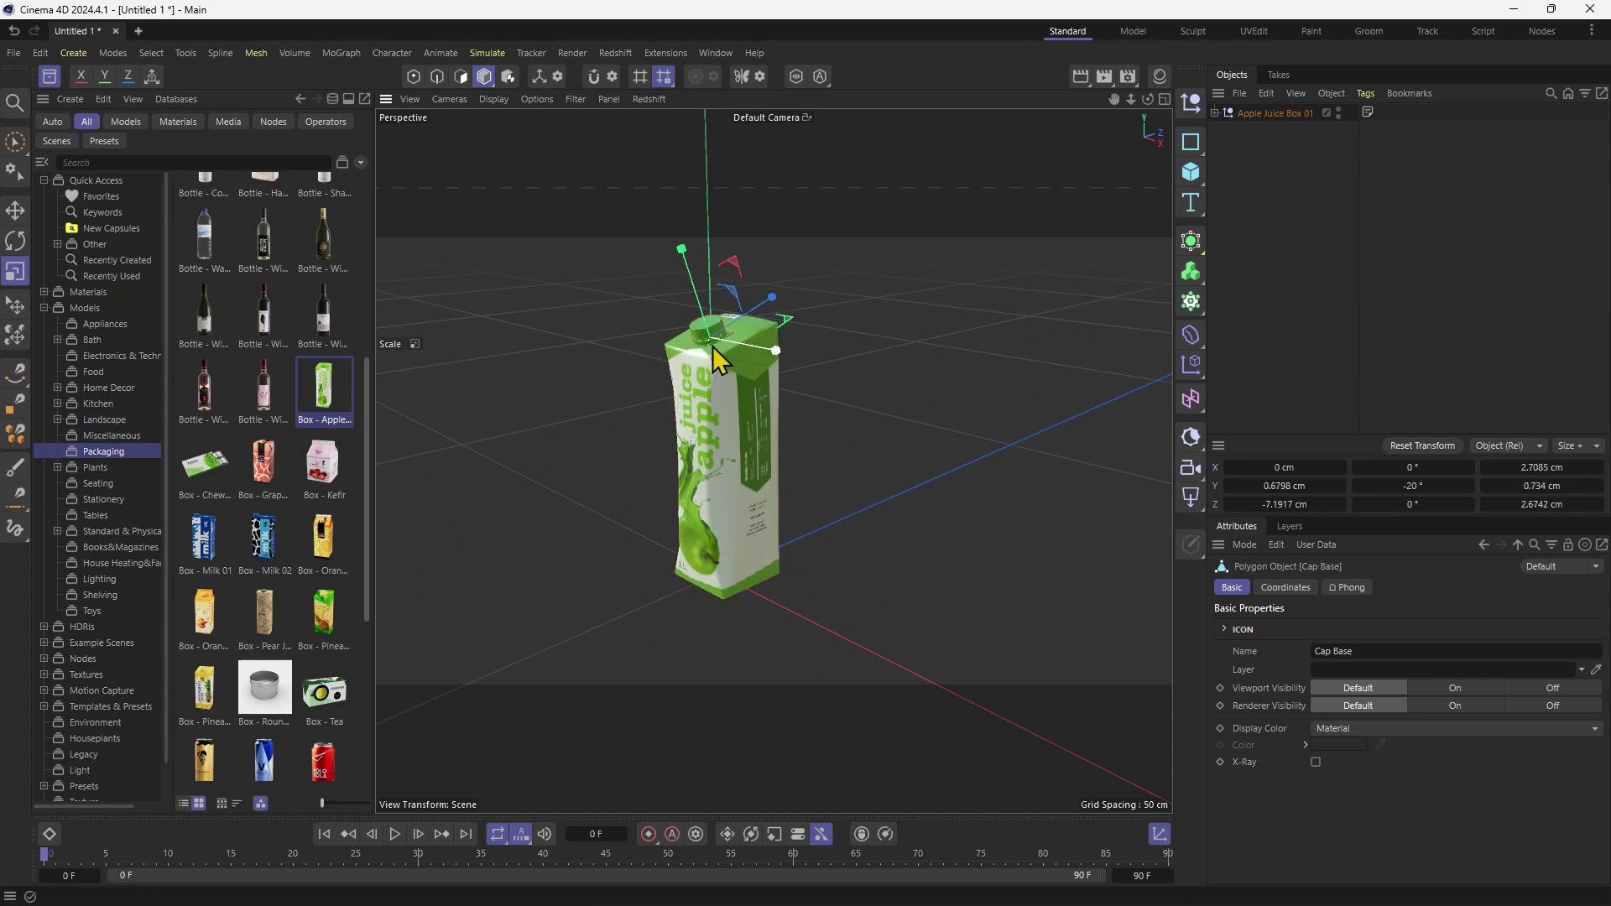
{"action": "left_click", "coordinate": [766, 288]}
{"action": "left_click", "coordinate": [758, 546]}
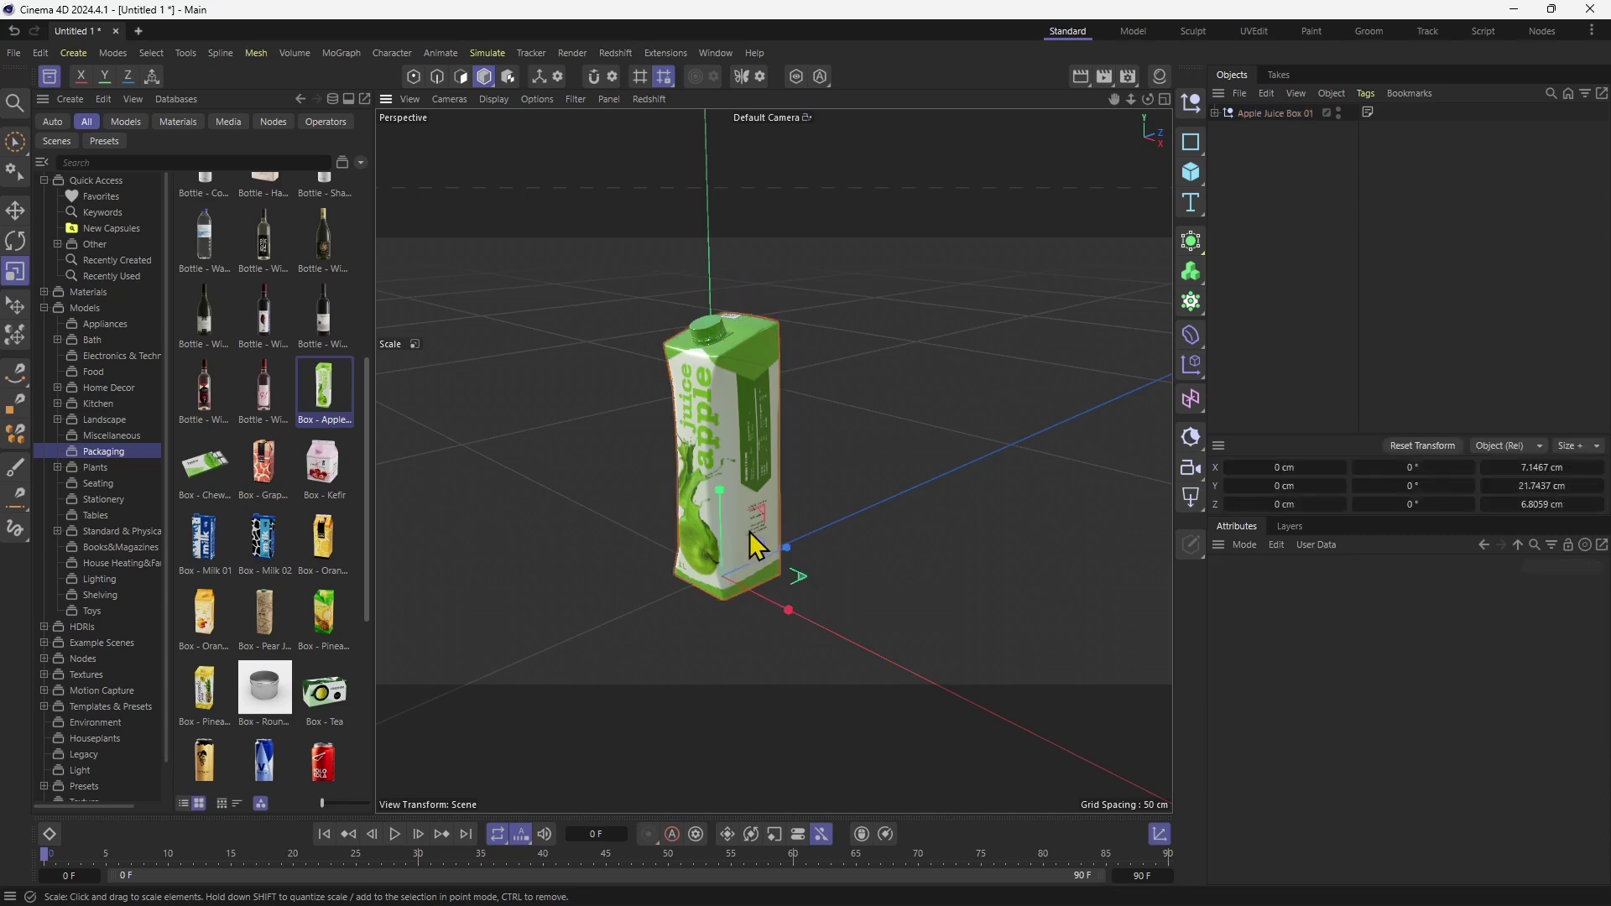
{"action": "left_click", "coordinate": [712, 346]}
{"action": "left_click", "coordinate": [621, 480]}
{"action": "left_click", "coordinate": [710, 475]}
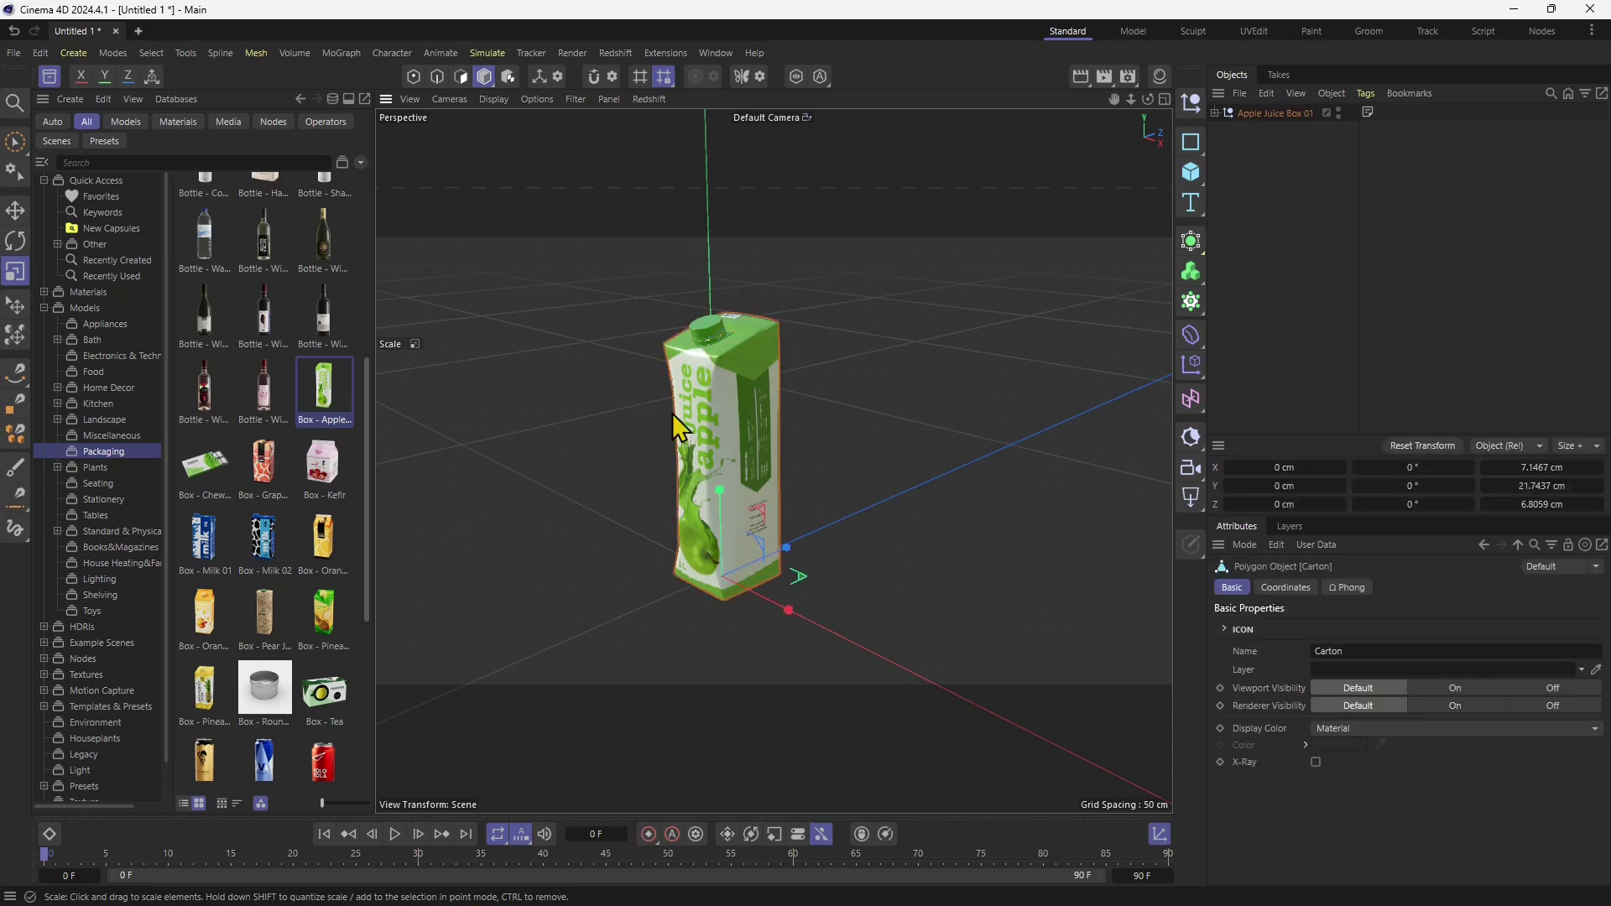
{"action": "left_click", "coordinate": [628, 454]}
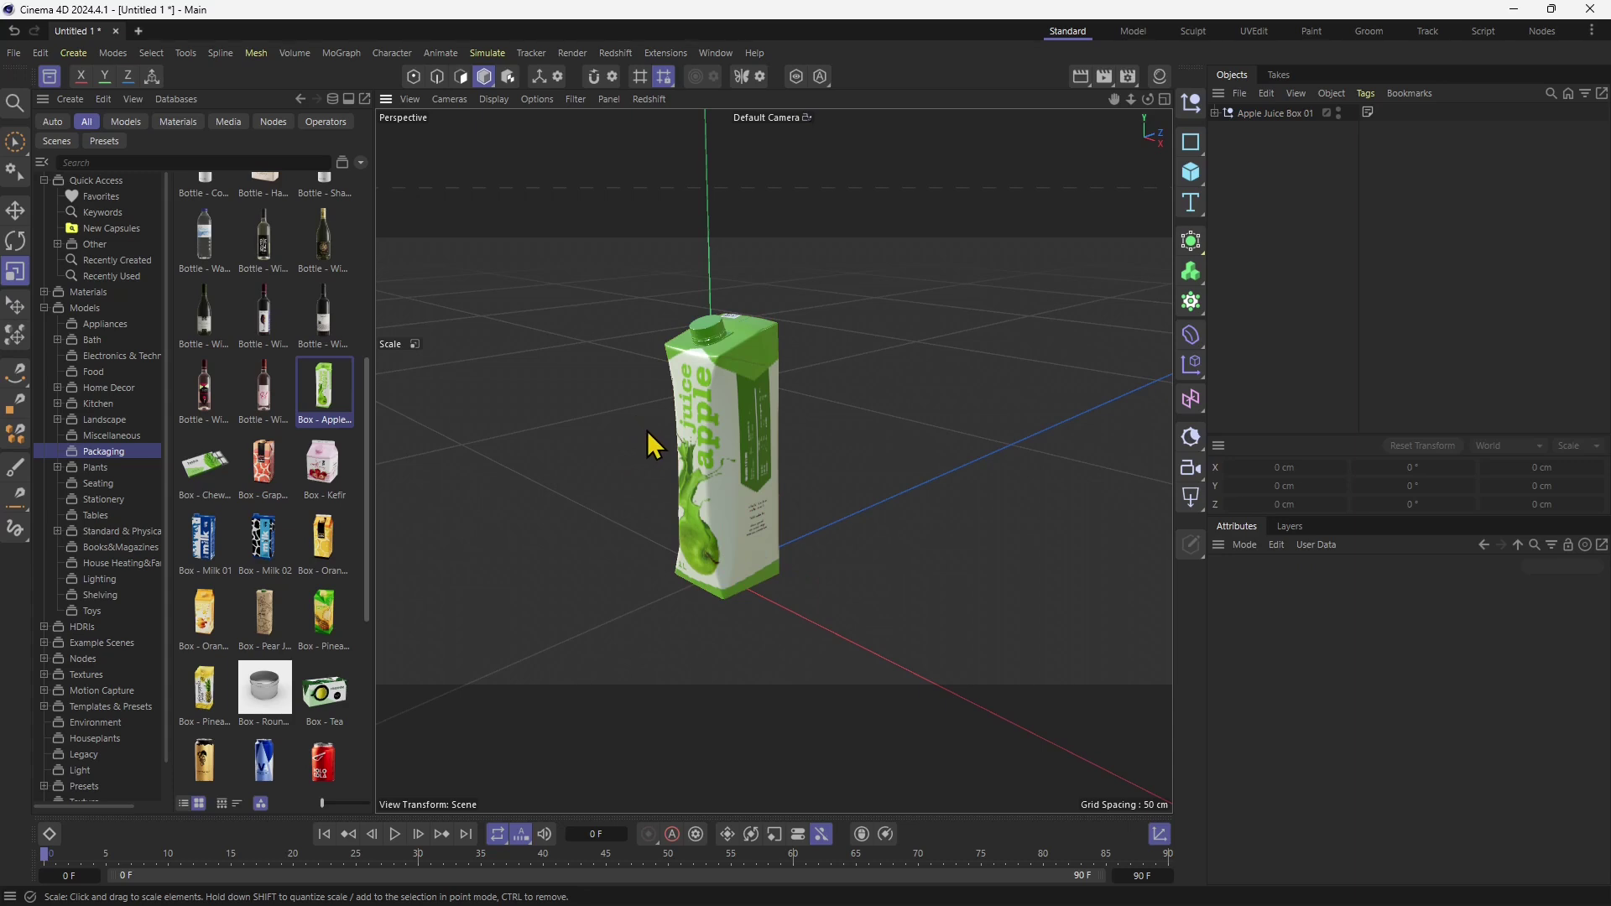
Display the scene information with the carton selected to read its point and polygon counts, and dismiss it
{"action": "left_click", "coordinate": [727, 455]}
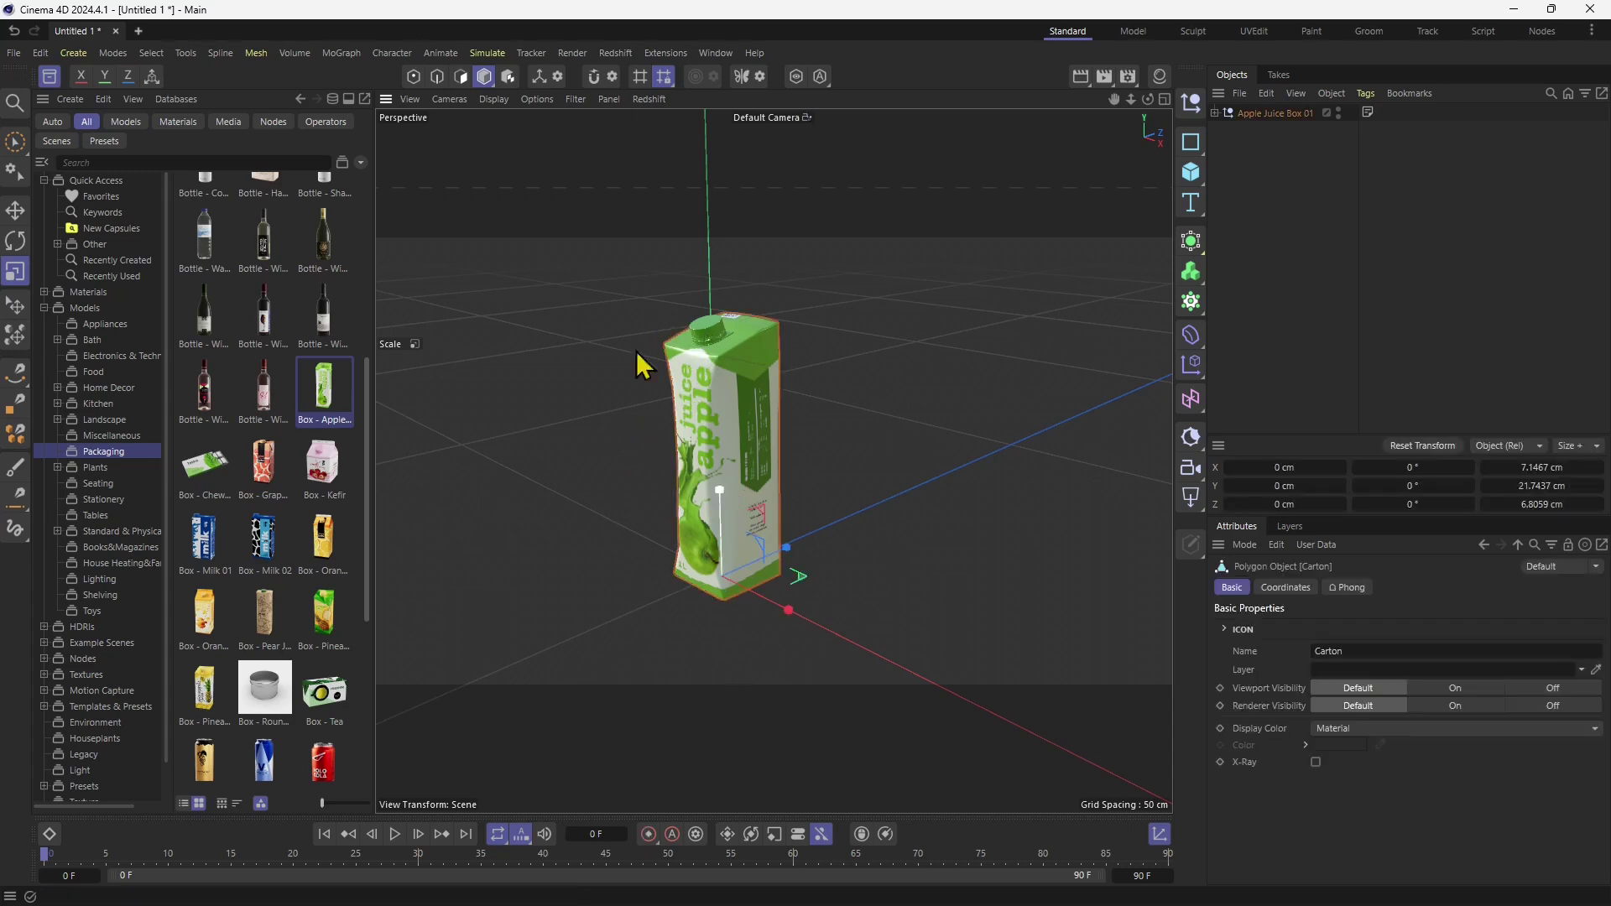
{"action": "right_click", "coordinate": [728, 412]}
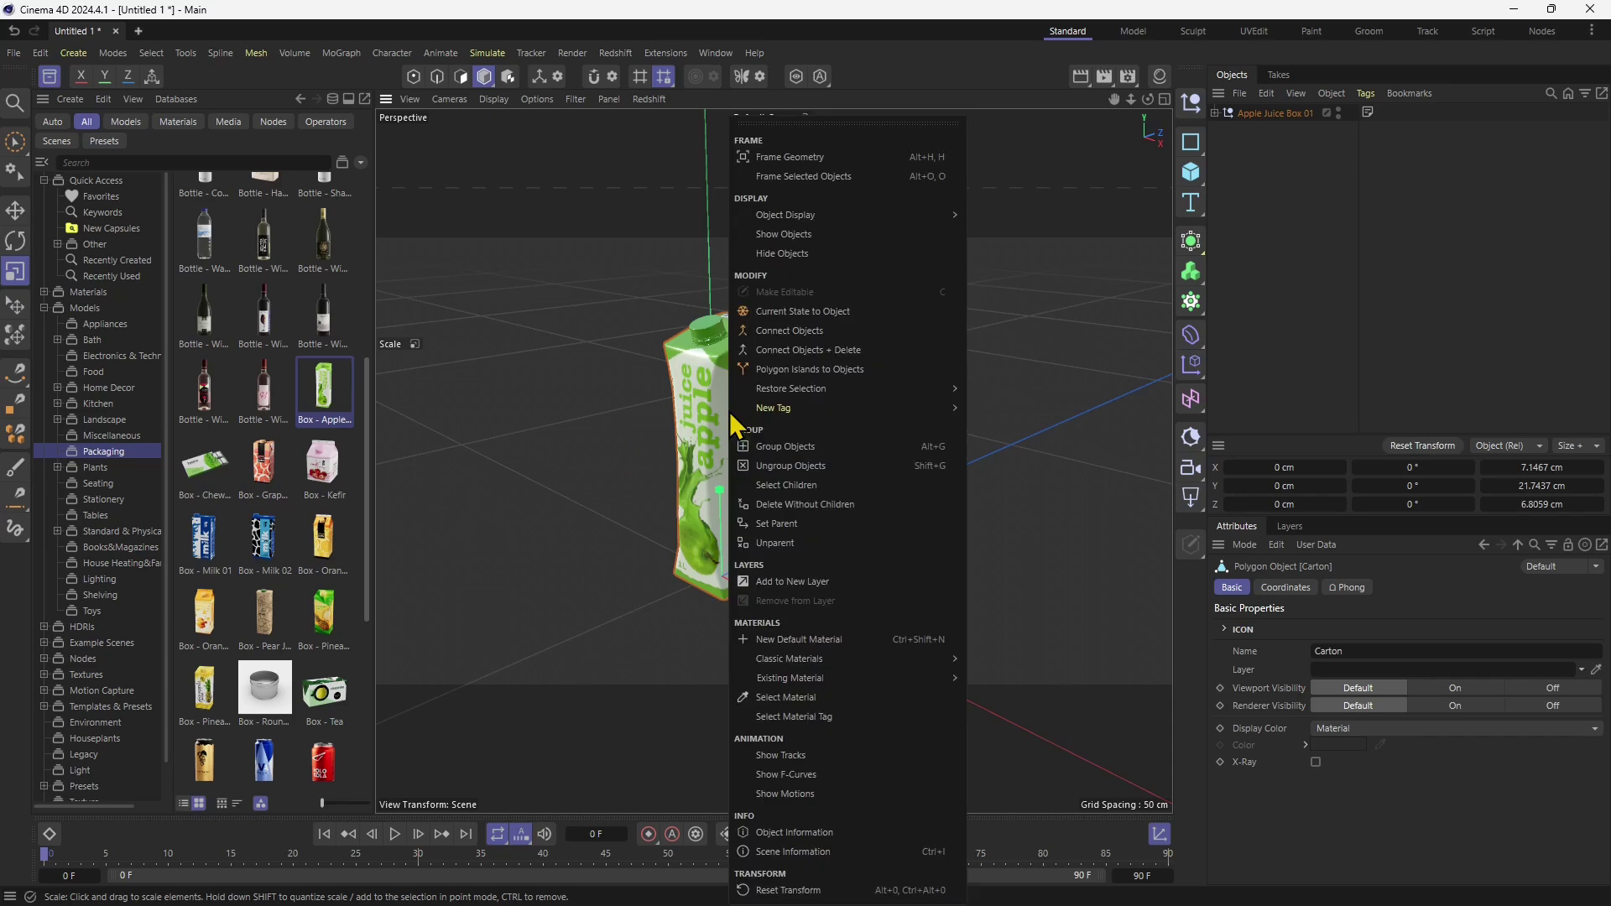
{"action": "left_click", "coordinate": [820, 852]}
{"action": "left_click_drag", "start_coordinate": [819, 791], "coordinate": [487, 265]}
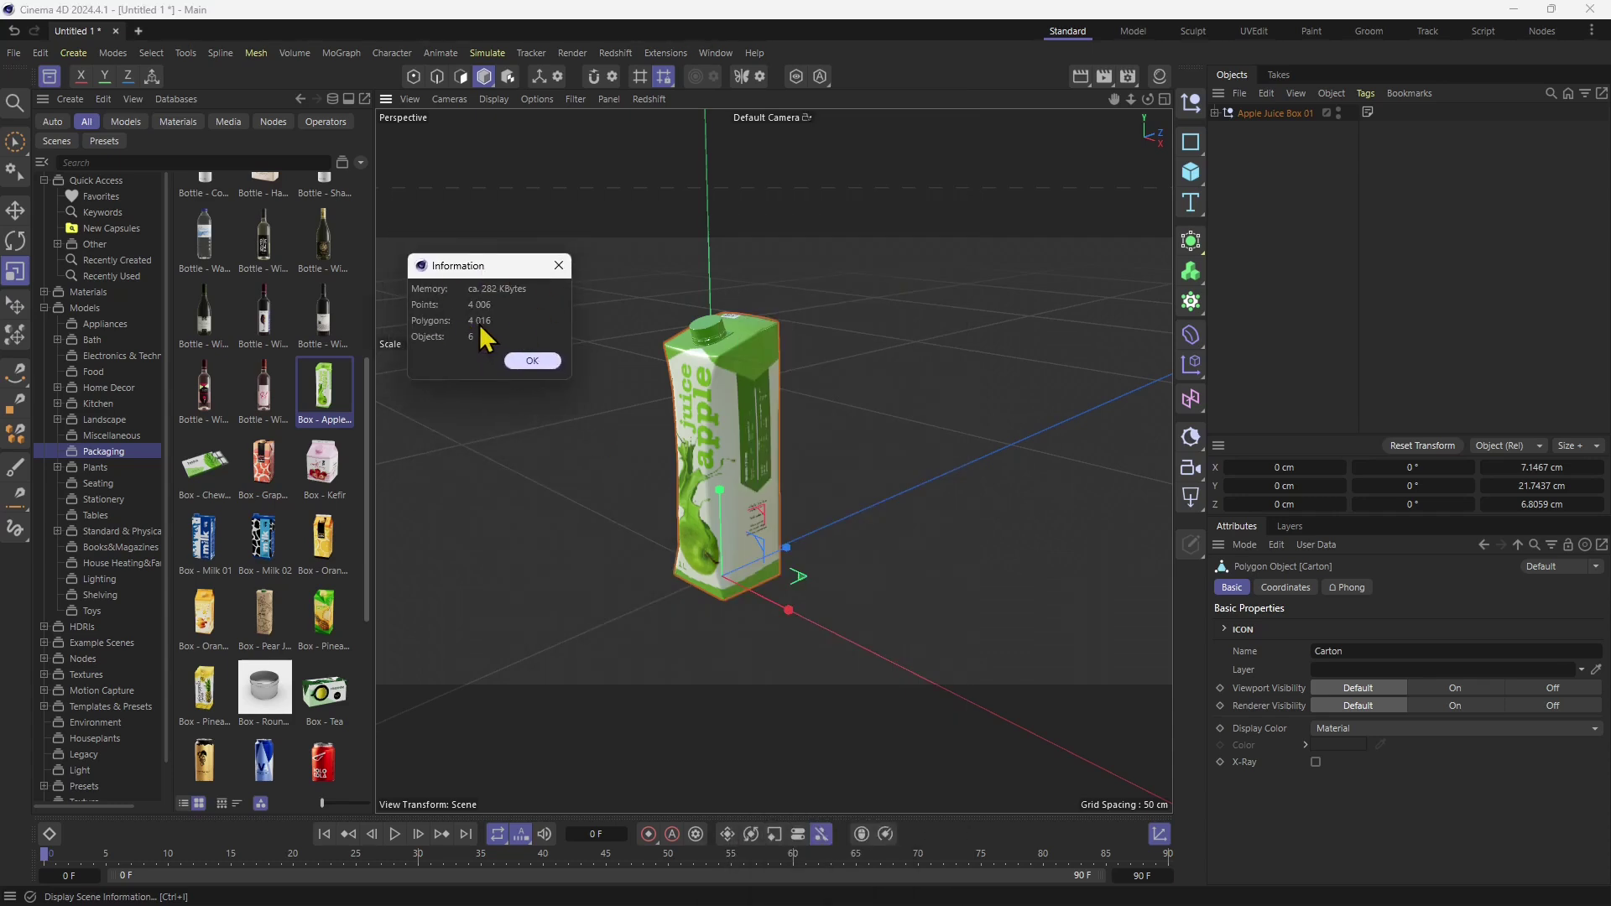
{"action": "left_click", "coordinate": [558, 265]}
{"action": "left_click", "coordinate": [565, 395]}
Display the object information for the whole Apple Juice Box 01 group, and dismiss it after reading
{"action": "left_click", "coordinate": [1275, 113]}
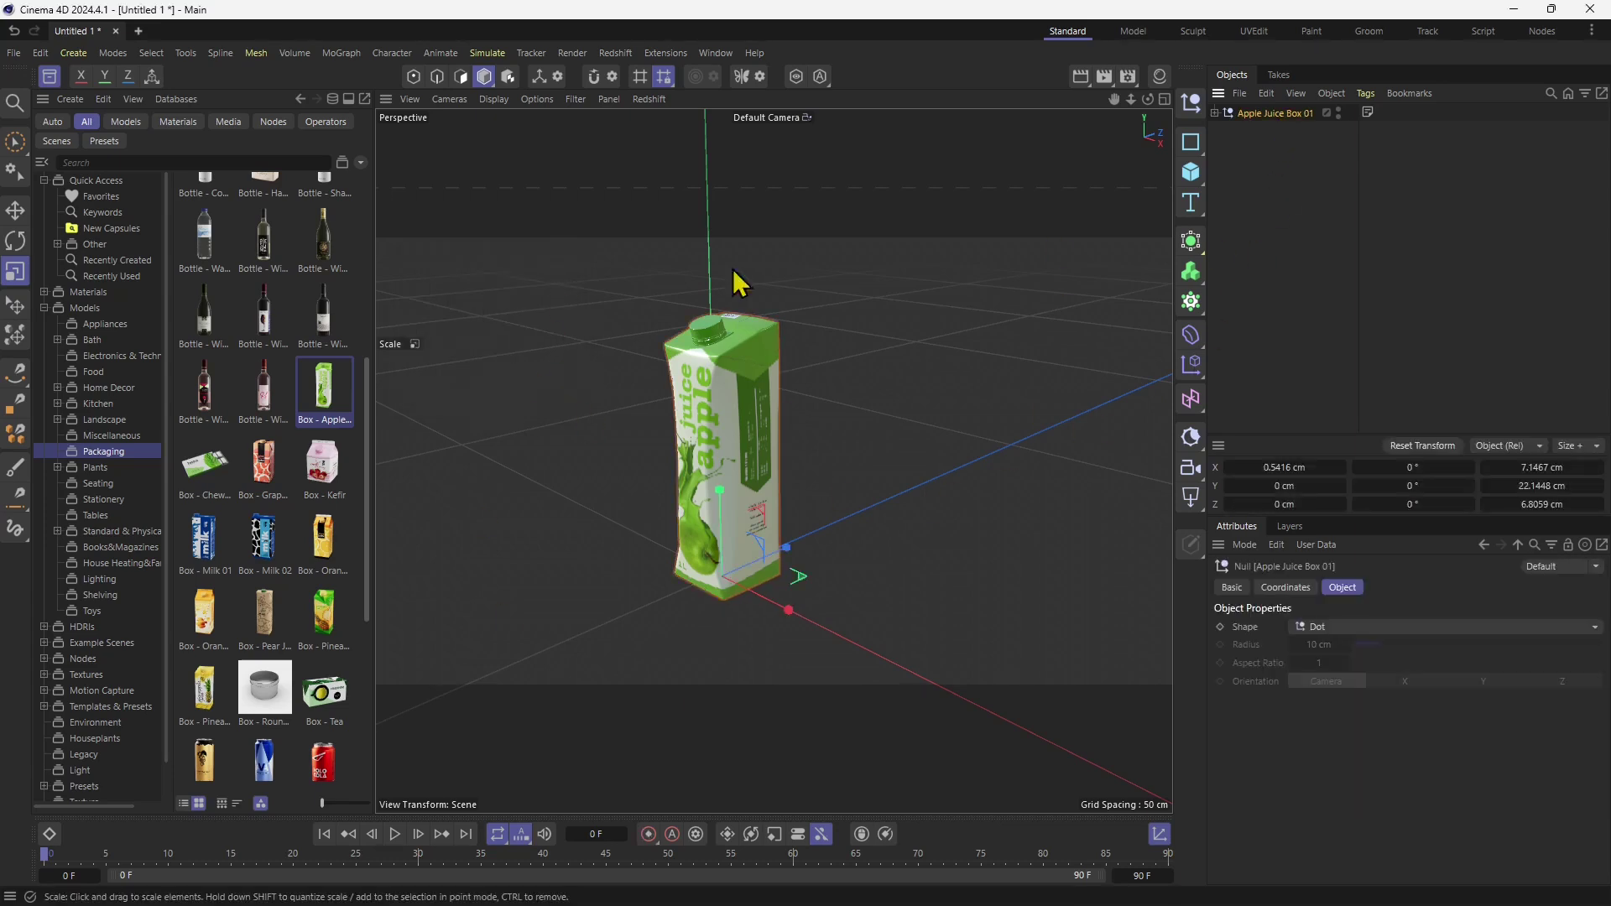
{"action": "right_click", "coordinate": [1251, 118]}
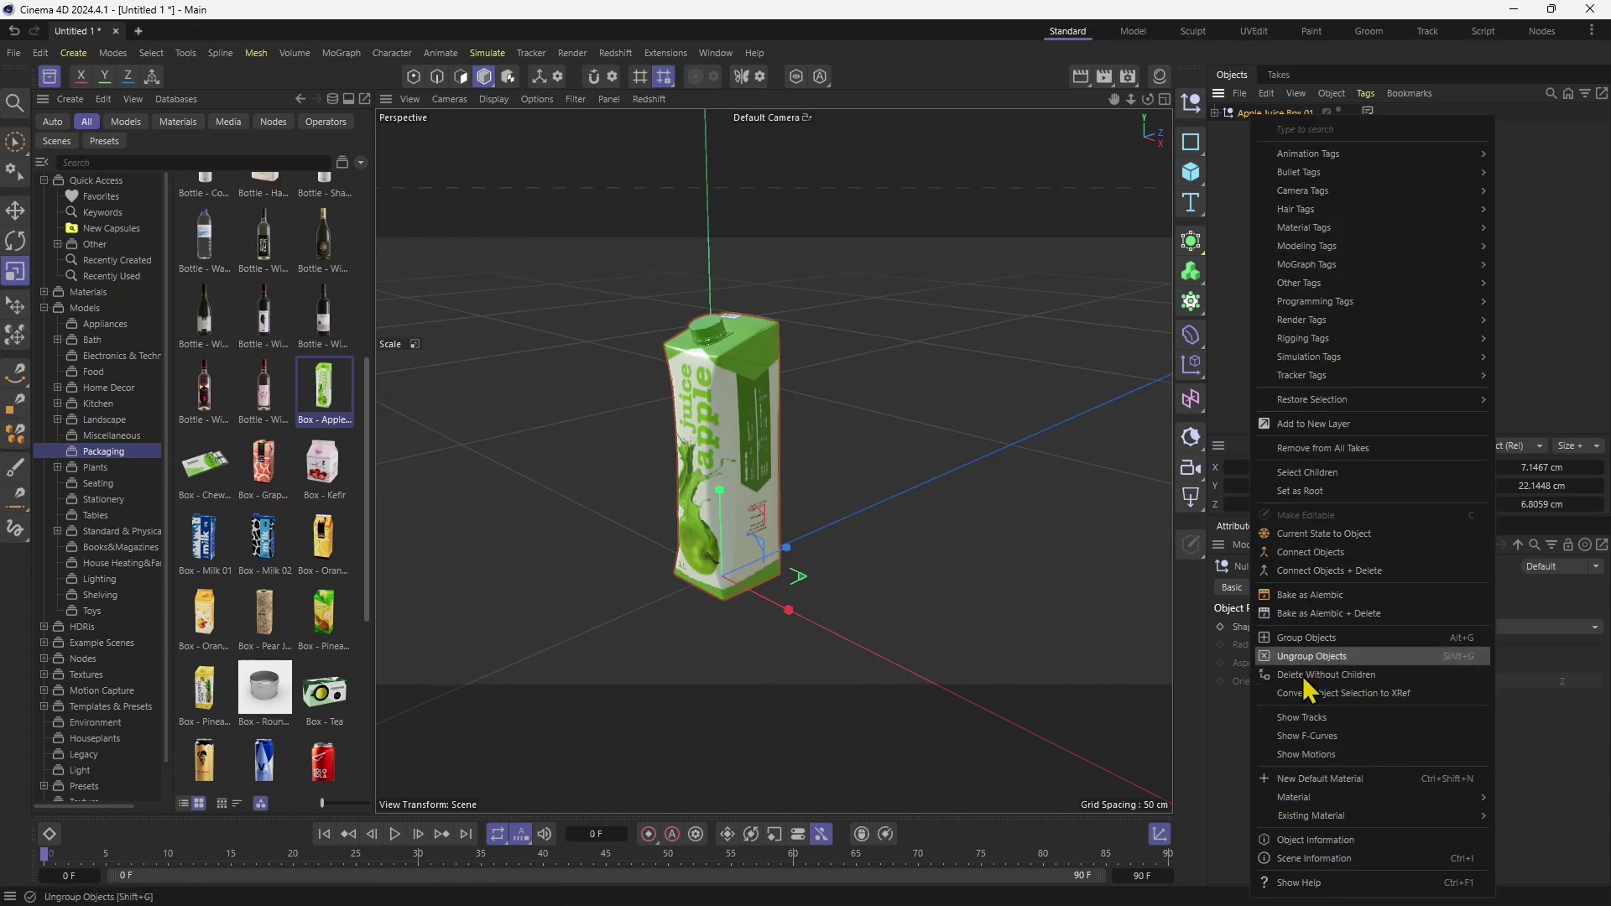
{"action": "left_click", "coordinate": [1330, 840]}
{"action": "left_click_drag", "start_coordinate": [1299, 790], "coordinate": [507, 283]}
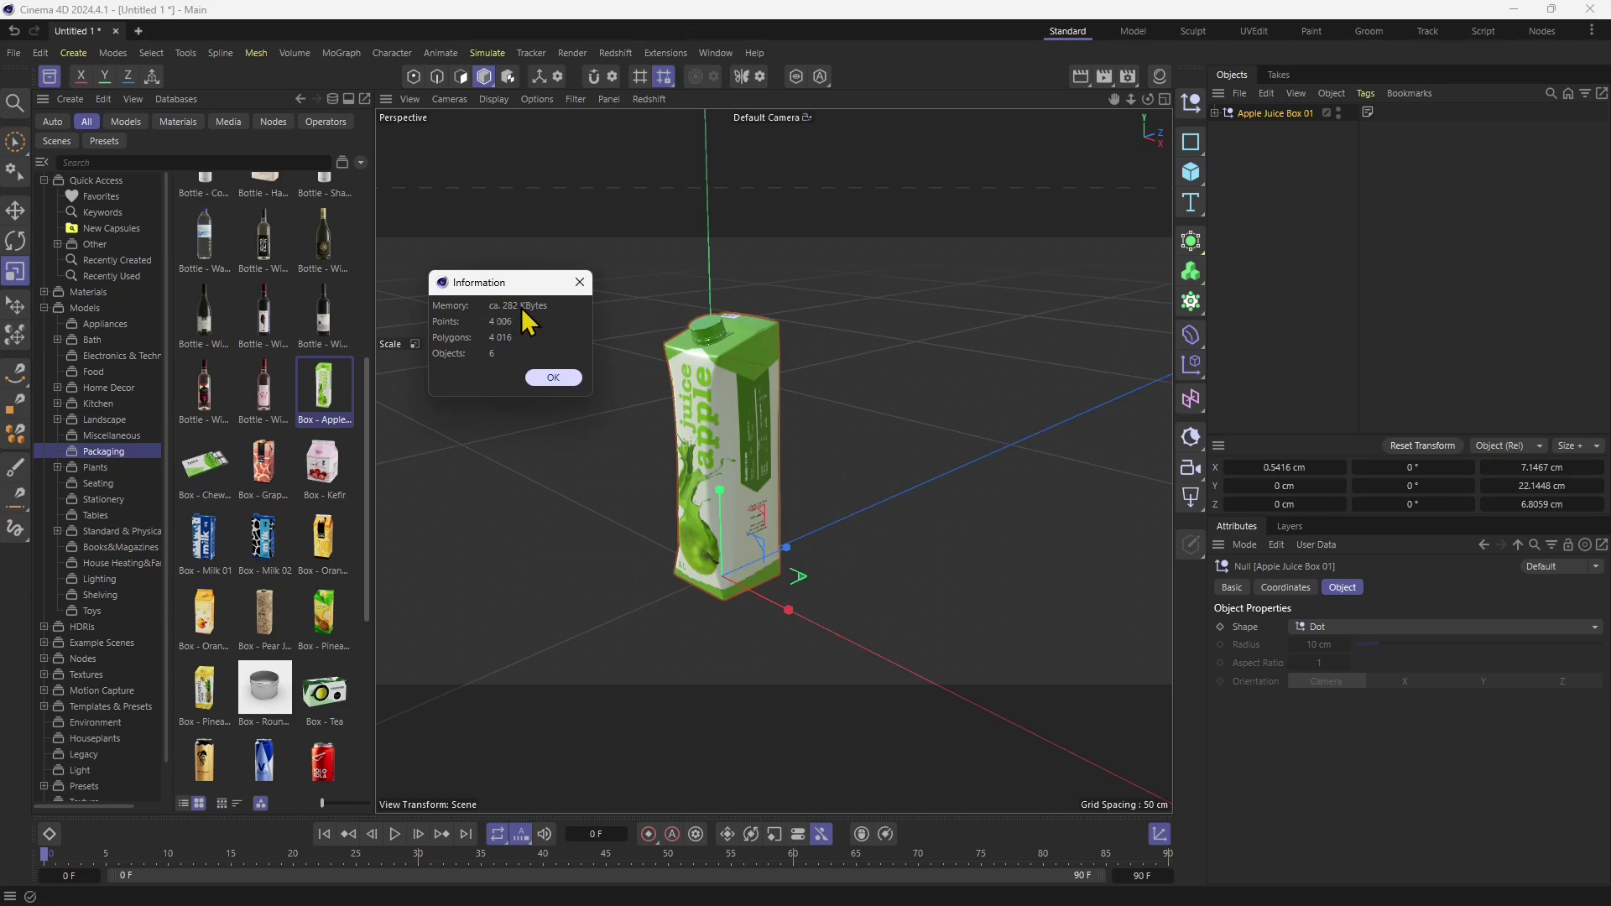
{"action": "left_click", "coordinate": [579, 283]}
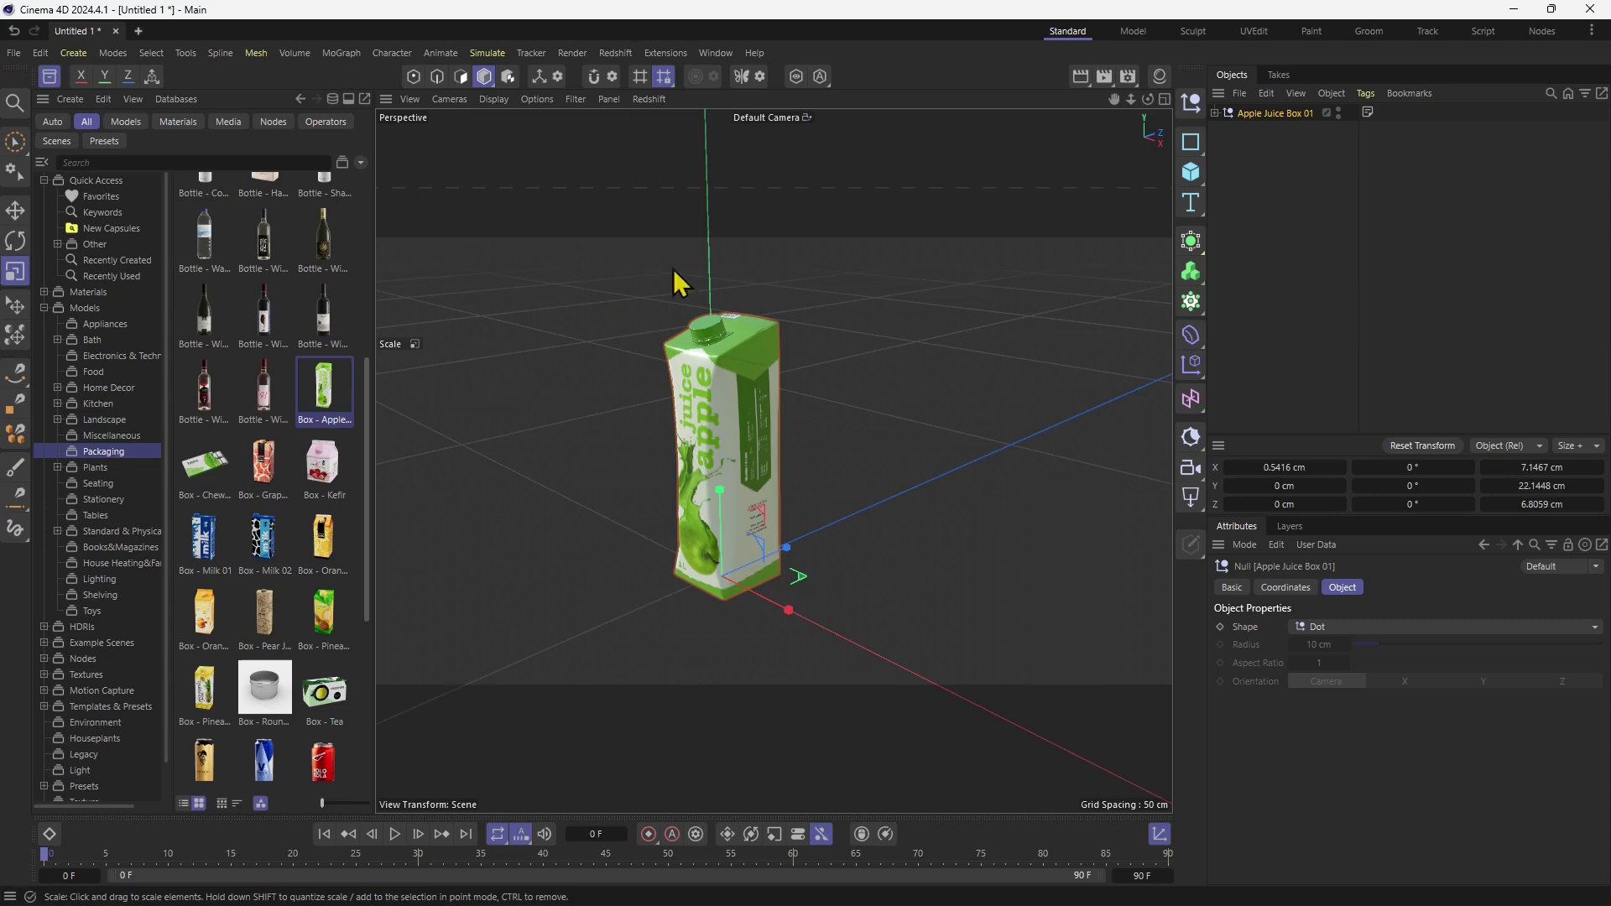
Expand the Apple Juice Box 01 hierarchy with its Carton Subdivision and Cap Group, and inspect the Cap Base and Carton objects
{"action": "left_click", "coordinate": [728, 433]}
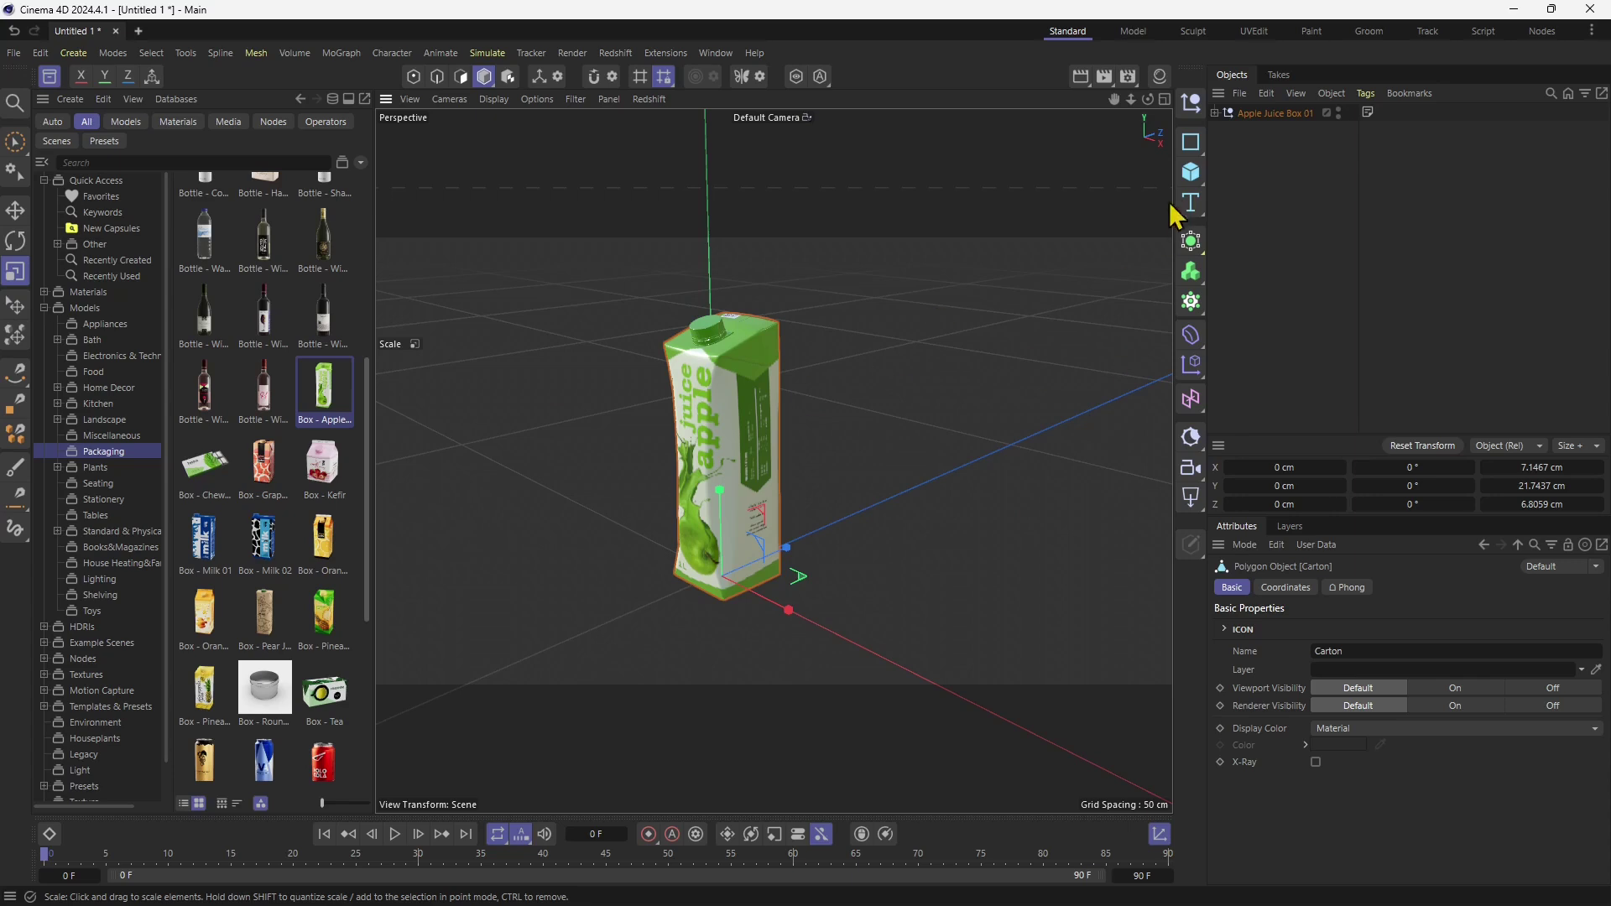
{"action": "left_click", "coordinate": [1215, 112]}
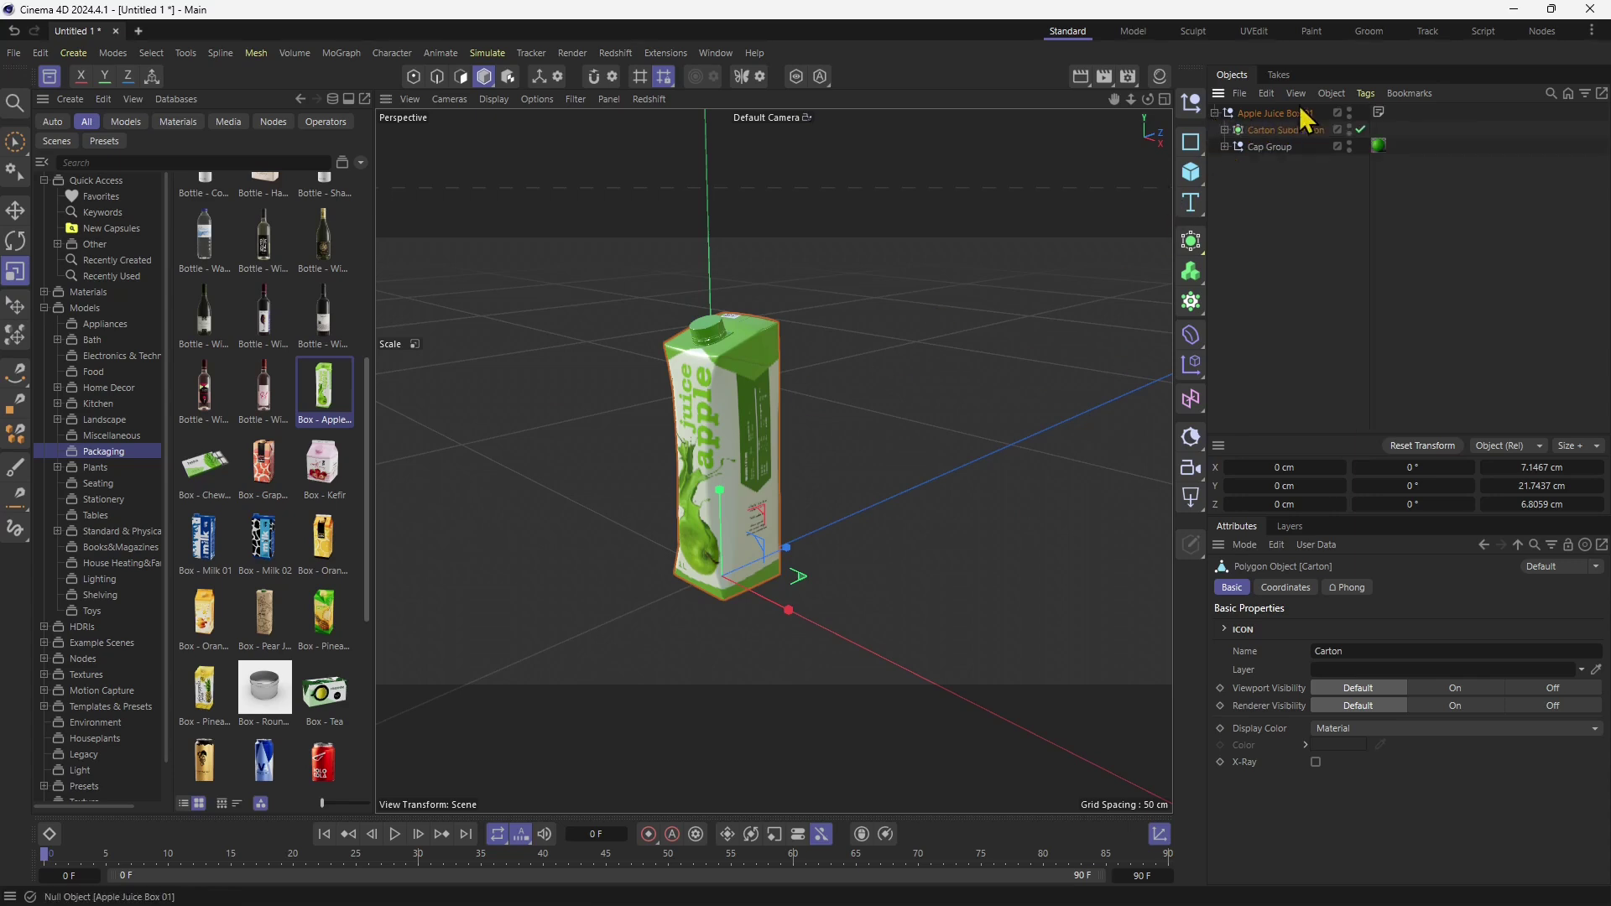
{"action": "left_click", "coordinate": [1224, 146]}
{"action": "left_click", "coordinate": [1225, 130]}
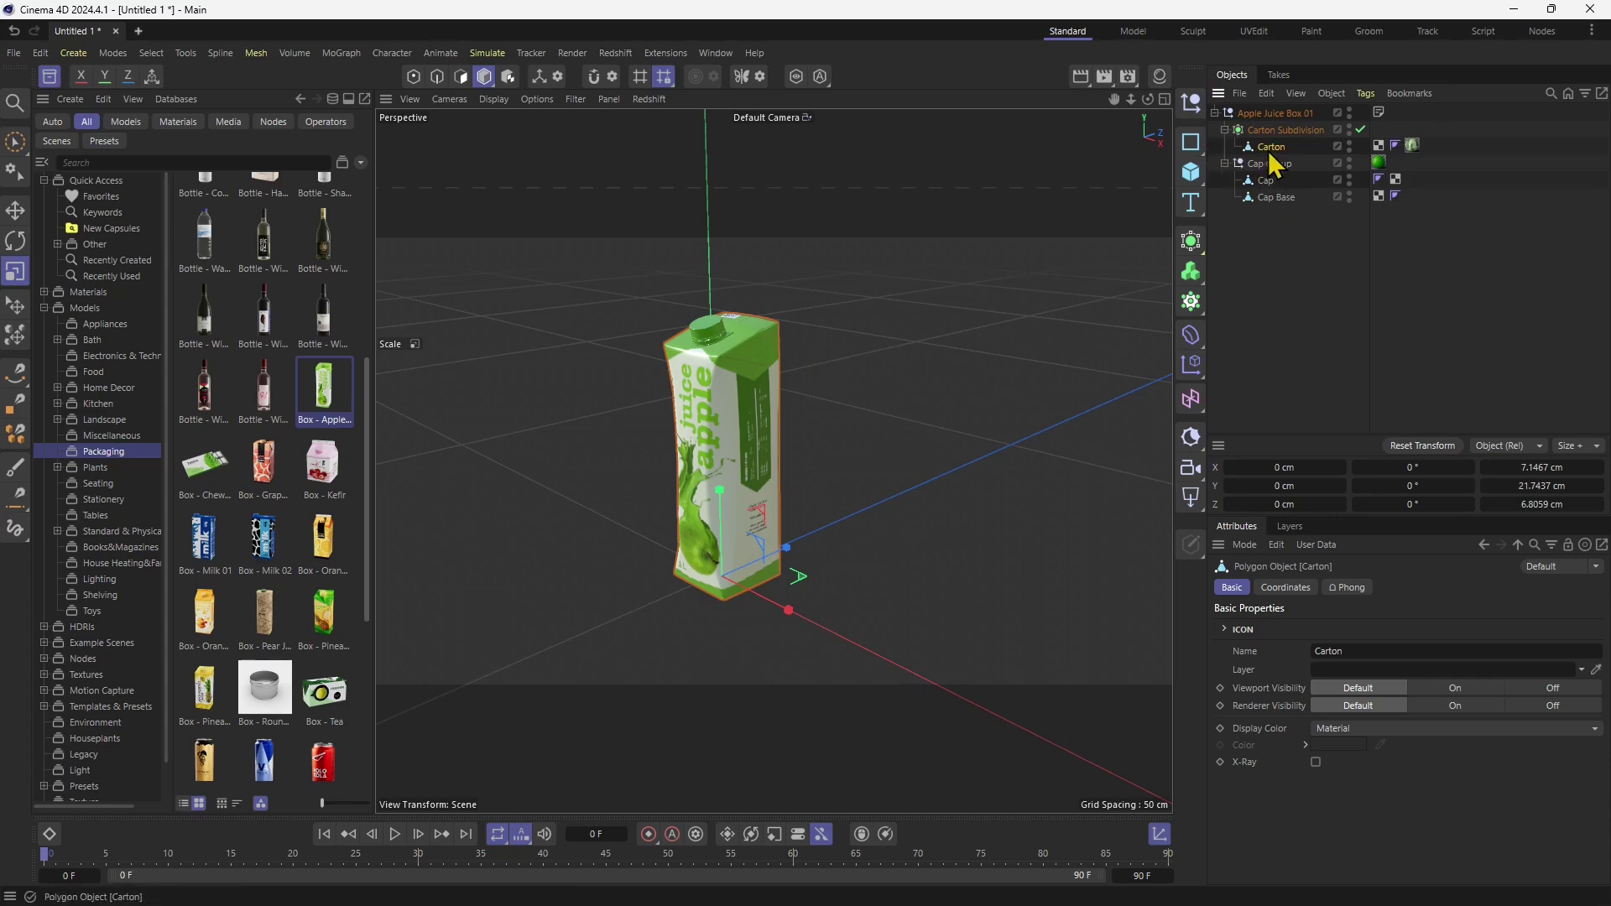
{"action": "left_click", "coordinate": [1271, 197]}
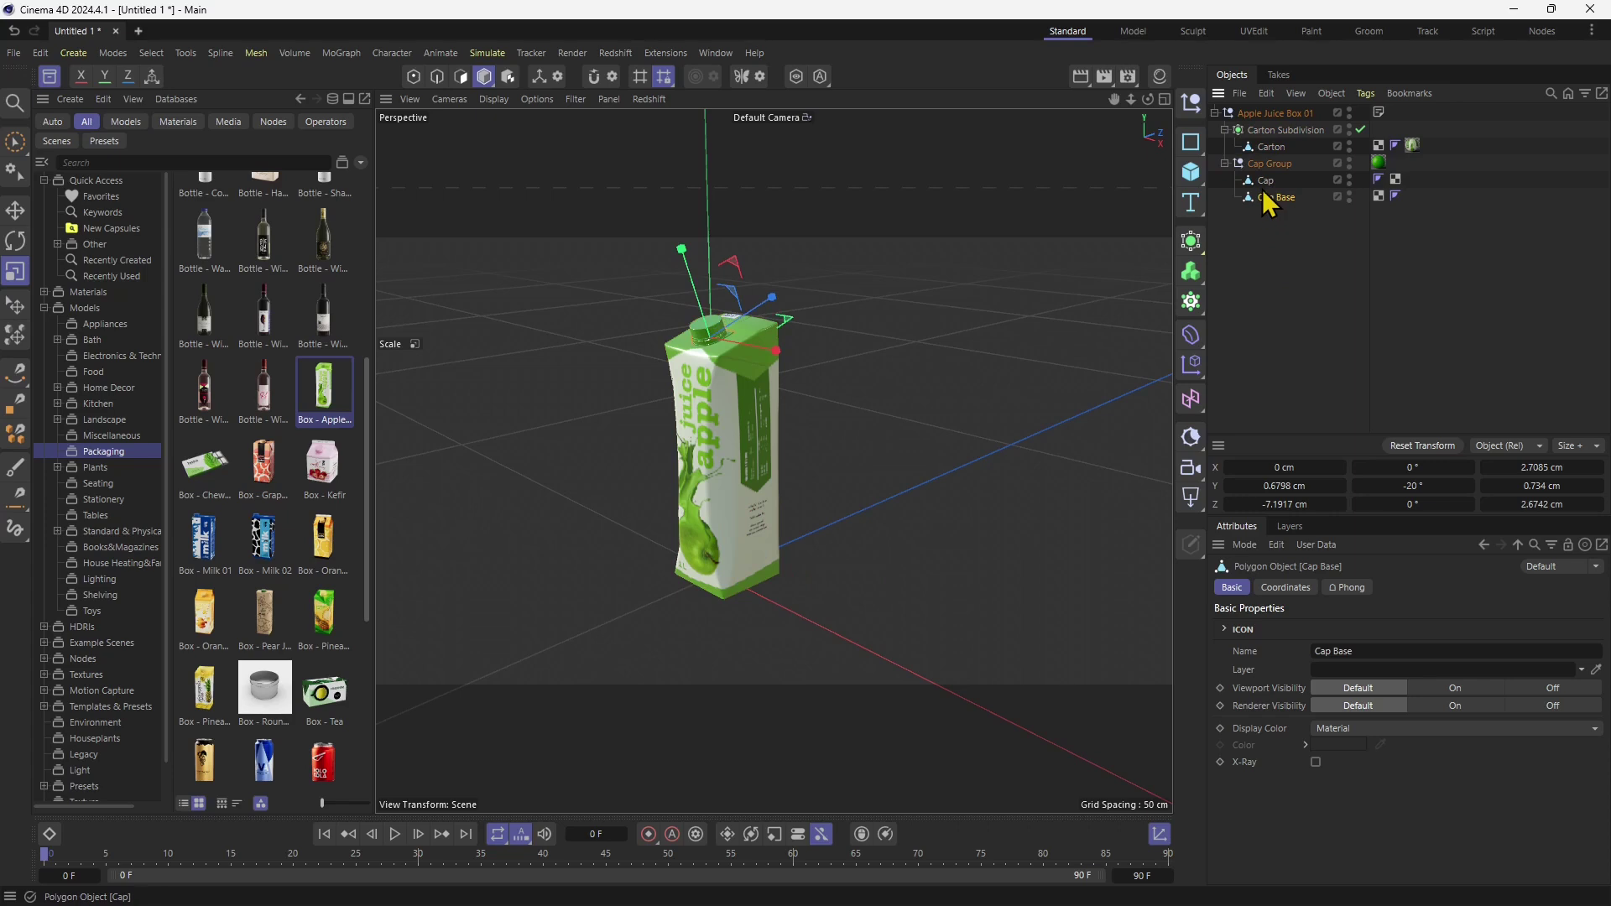
{"action": "left_click", "coordinate": [1272, 147]}
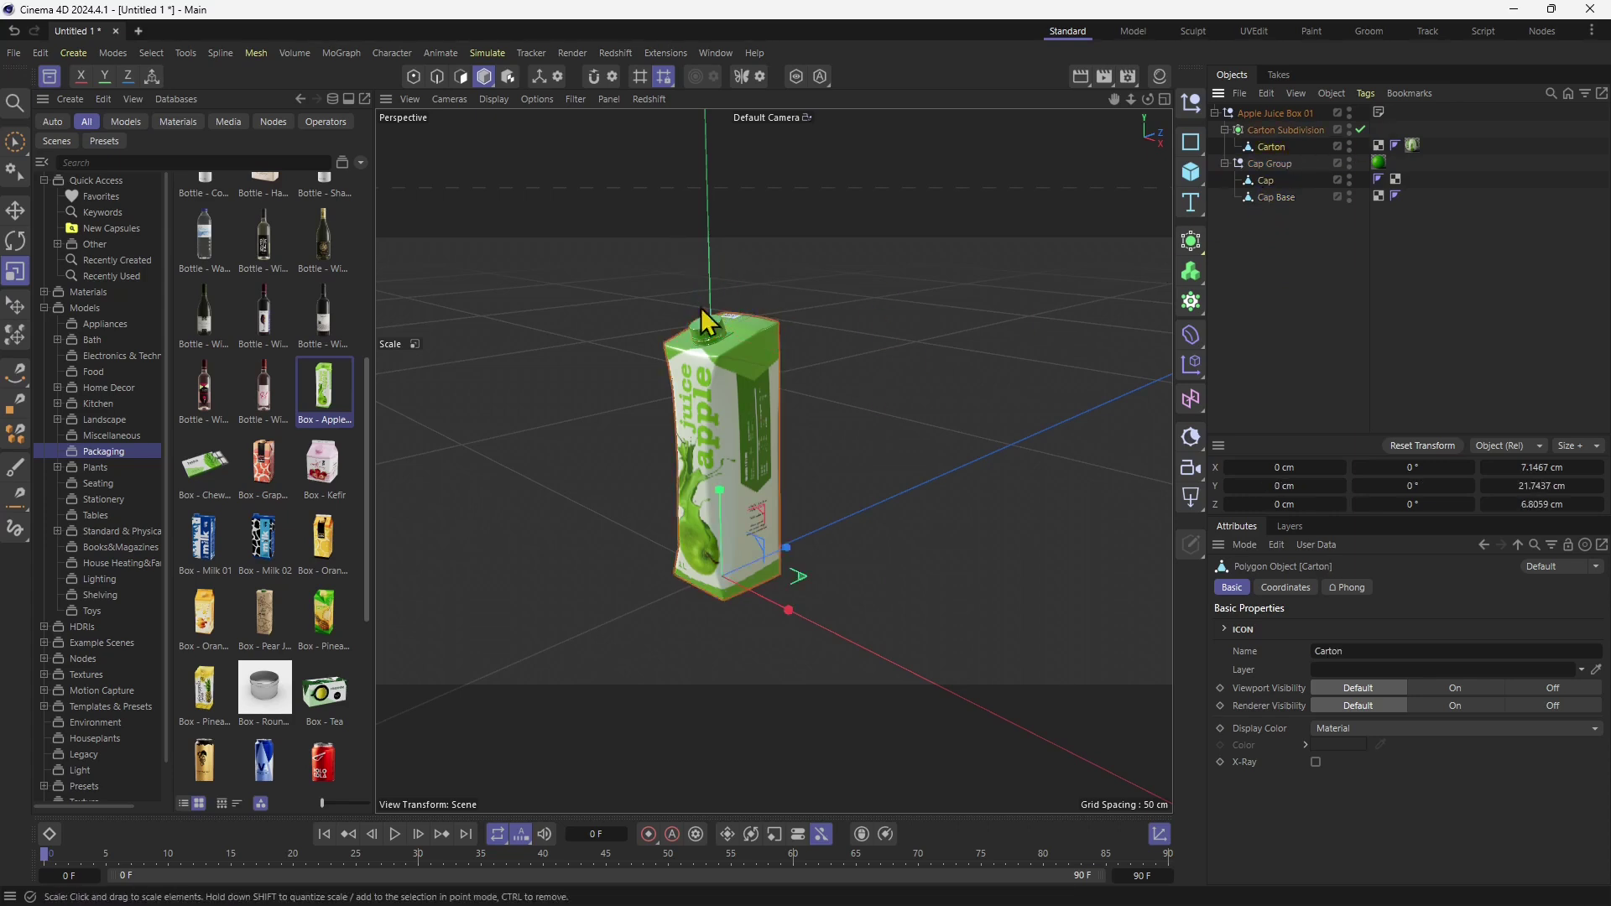
Set the Carton Subdivision's viewport subdivision to 2 and display the scene with Constant Shading (Lines)
{"action": "left_click", "coordinate": [1263, 132]}
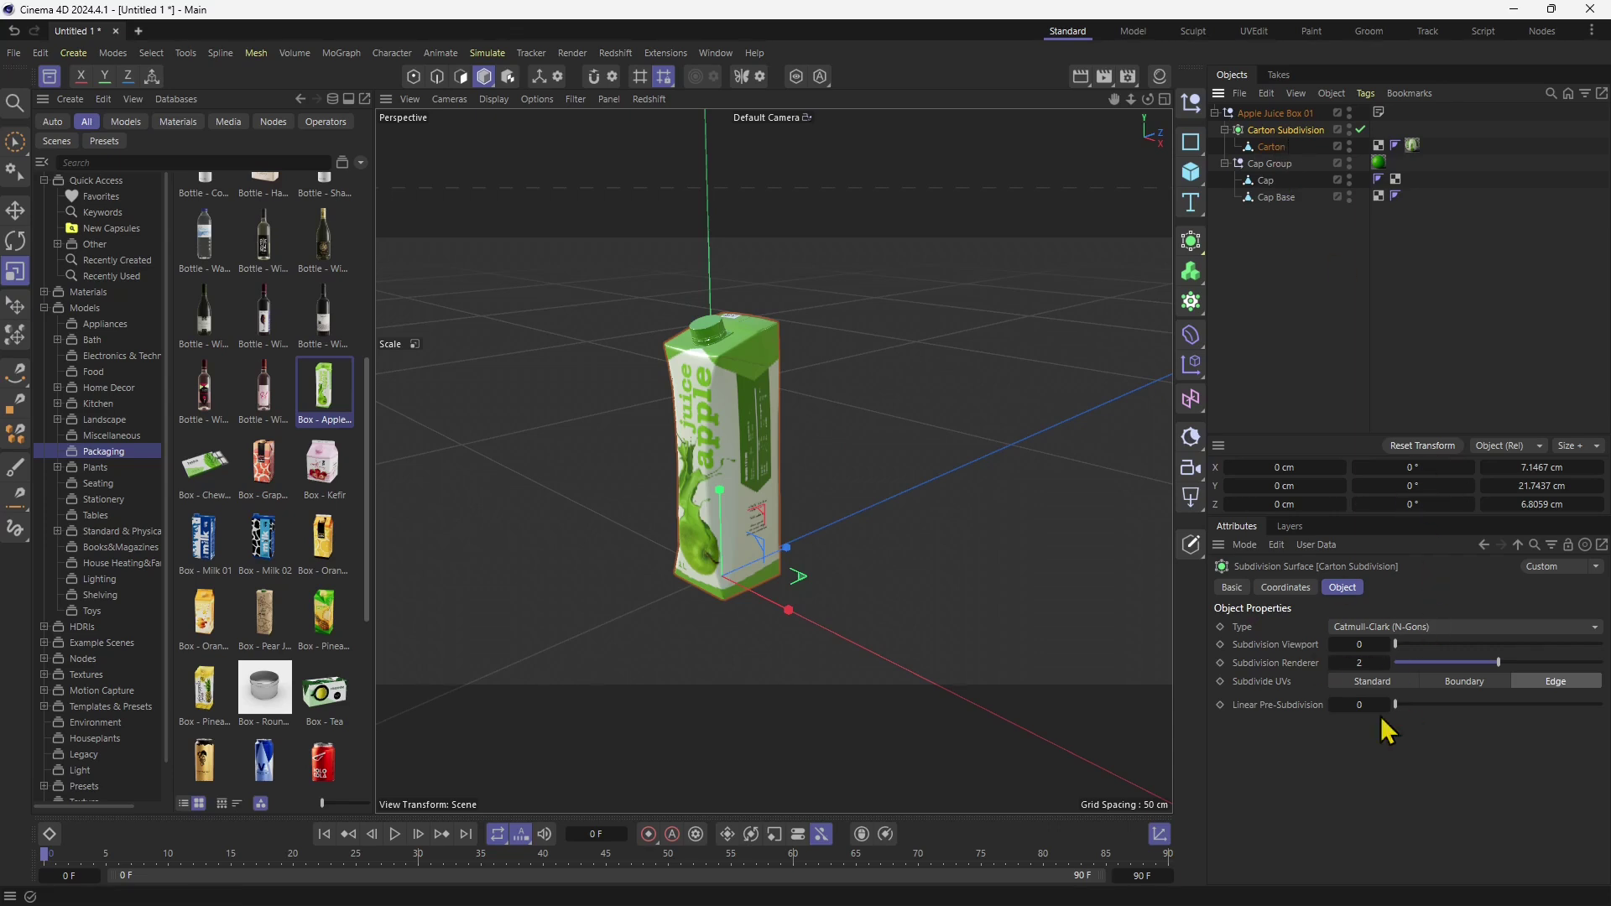
{"action": "left_click_drag", "start_coordinate": [1398, 644], "coordinate": [1480, 654]}
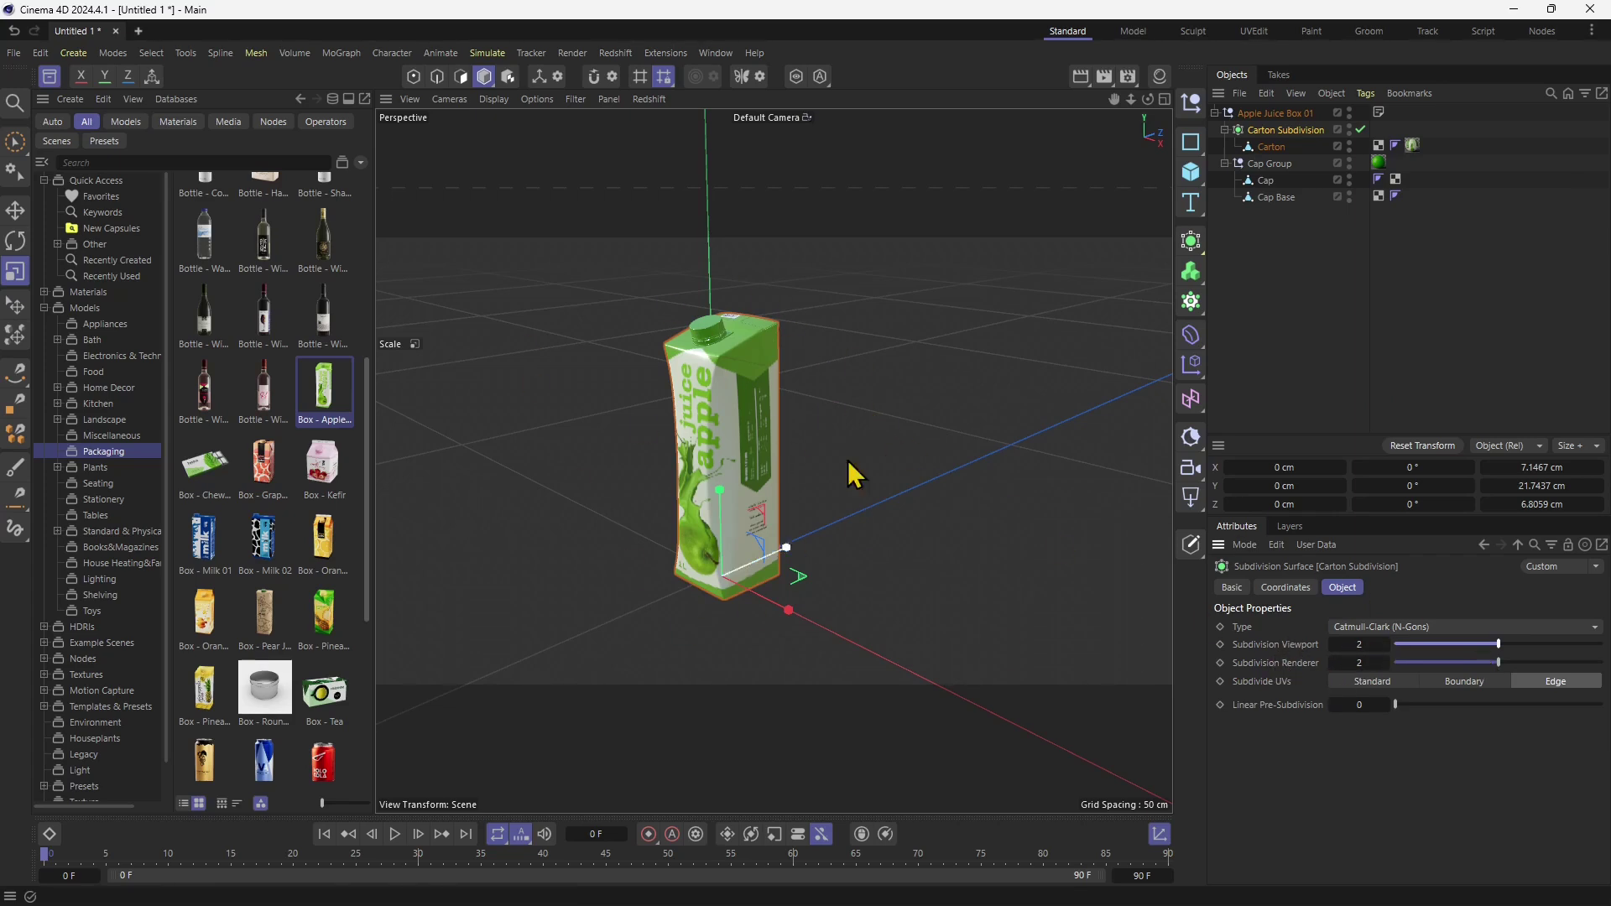
{"action": "left_click", "coordinate": [494, 100]}
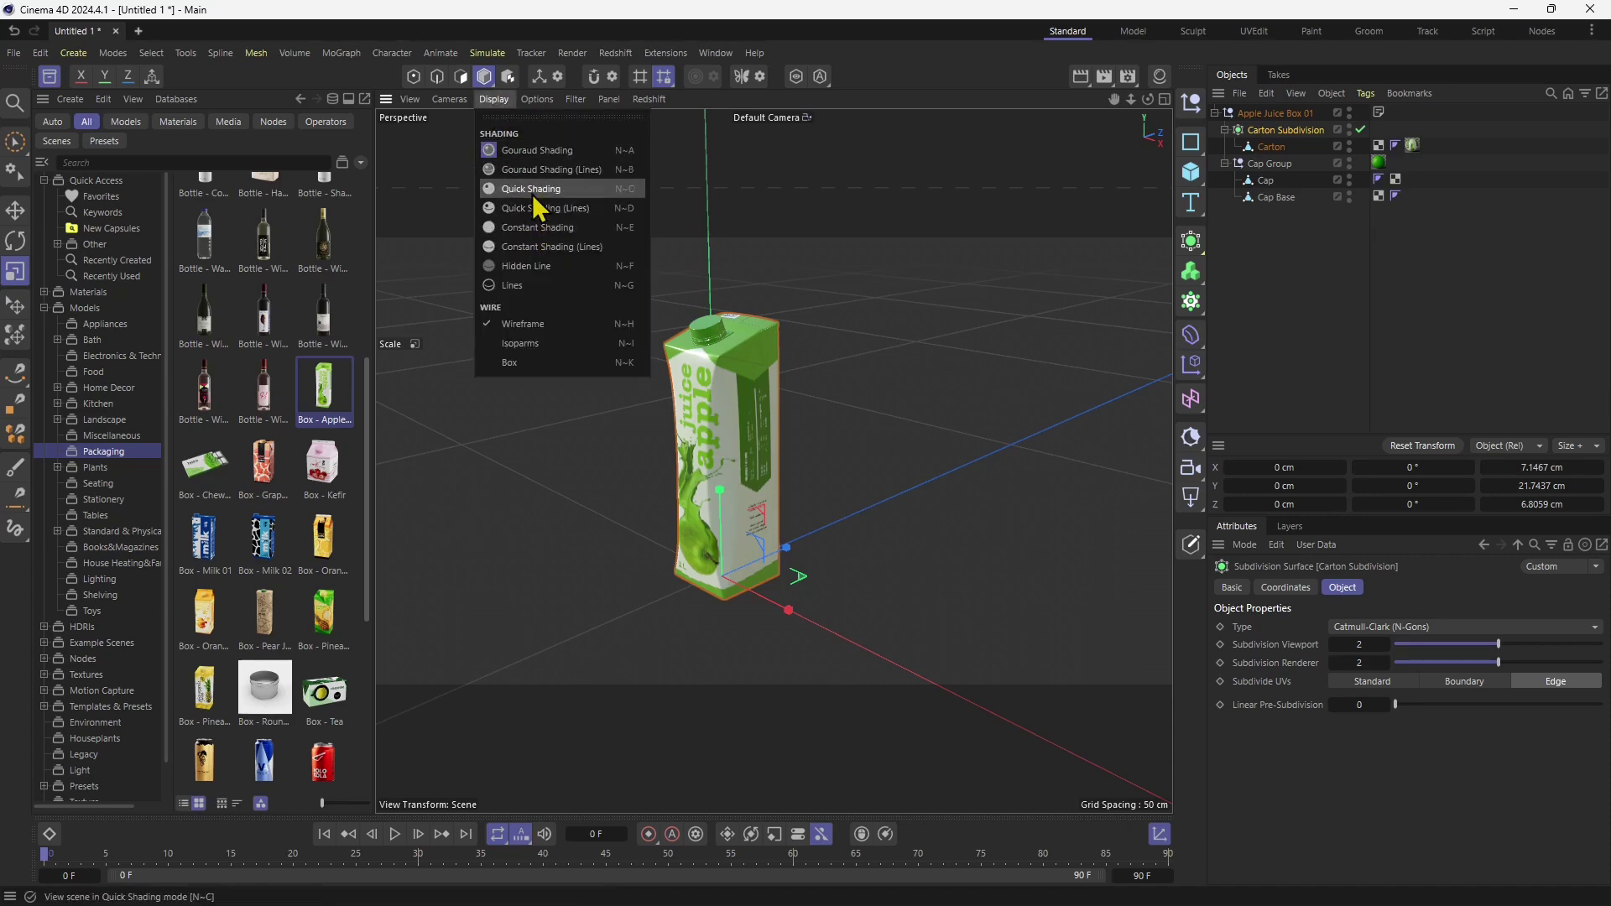
{"action": "left_click", "coordinate": [535, 255]}
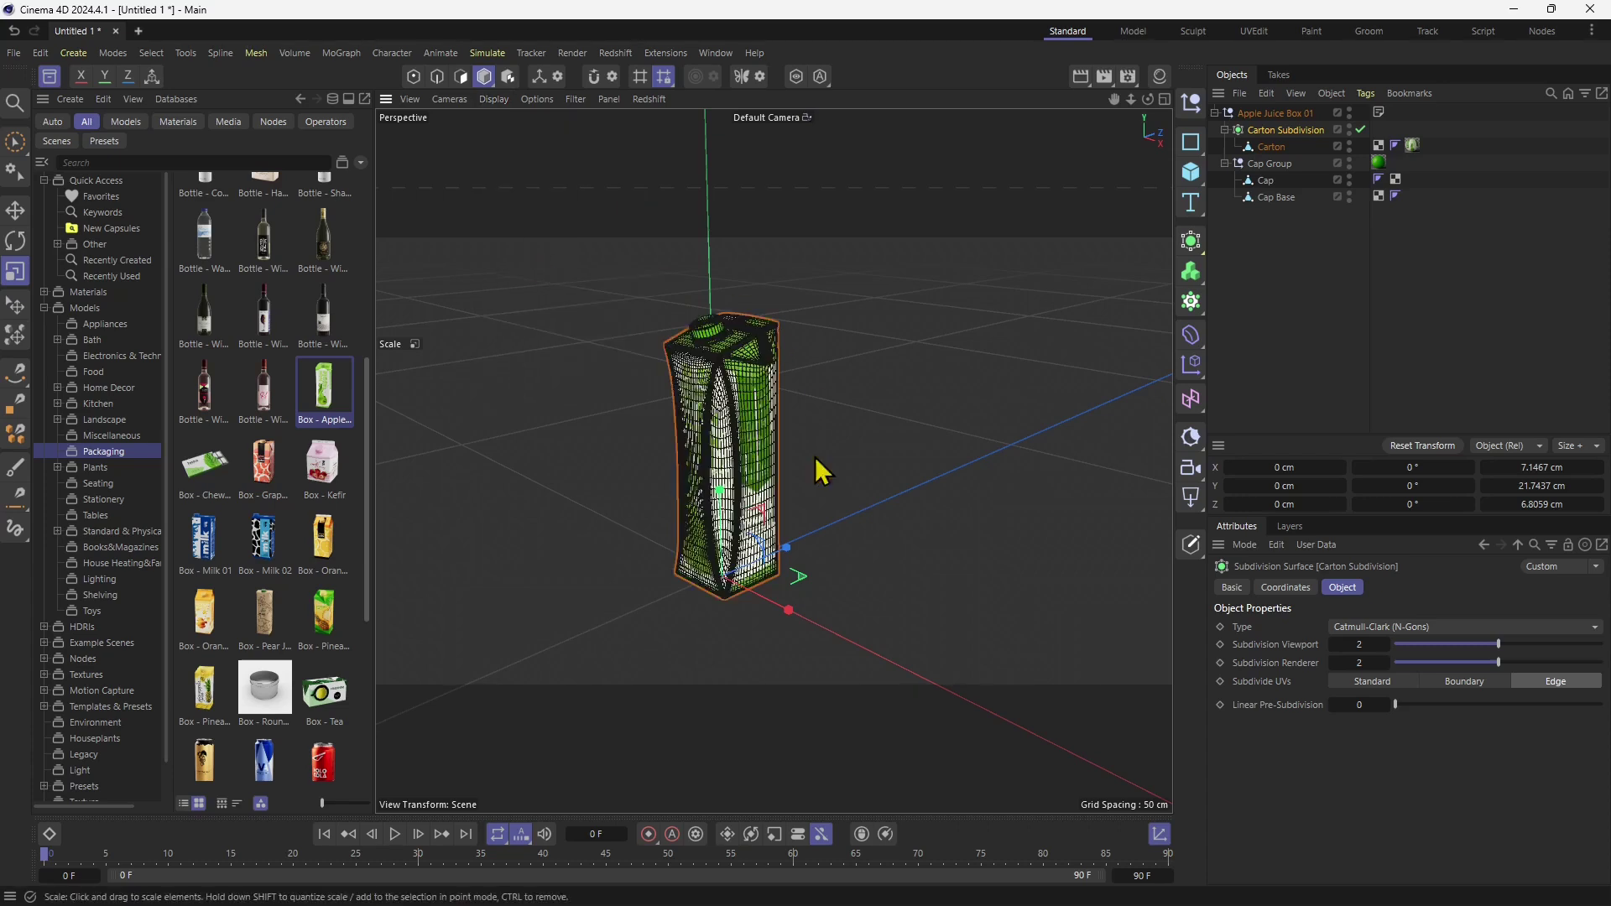
Lower the carton's viewport subdivision to 0 and raise it back to 2 to compare the mesh density
{"action": "left_click_drag", "start_coordinate": [1498, 645], "coordinate": [1396, 644]}
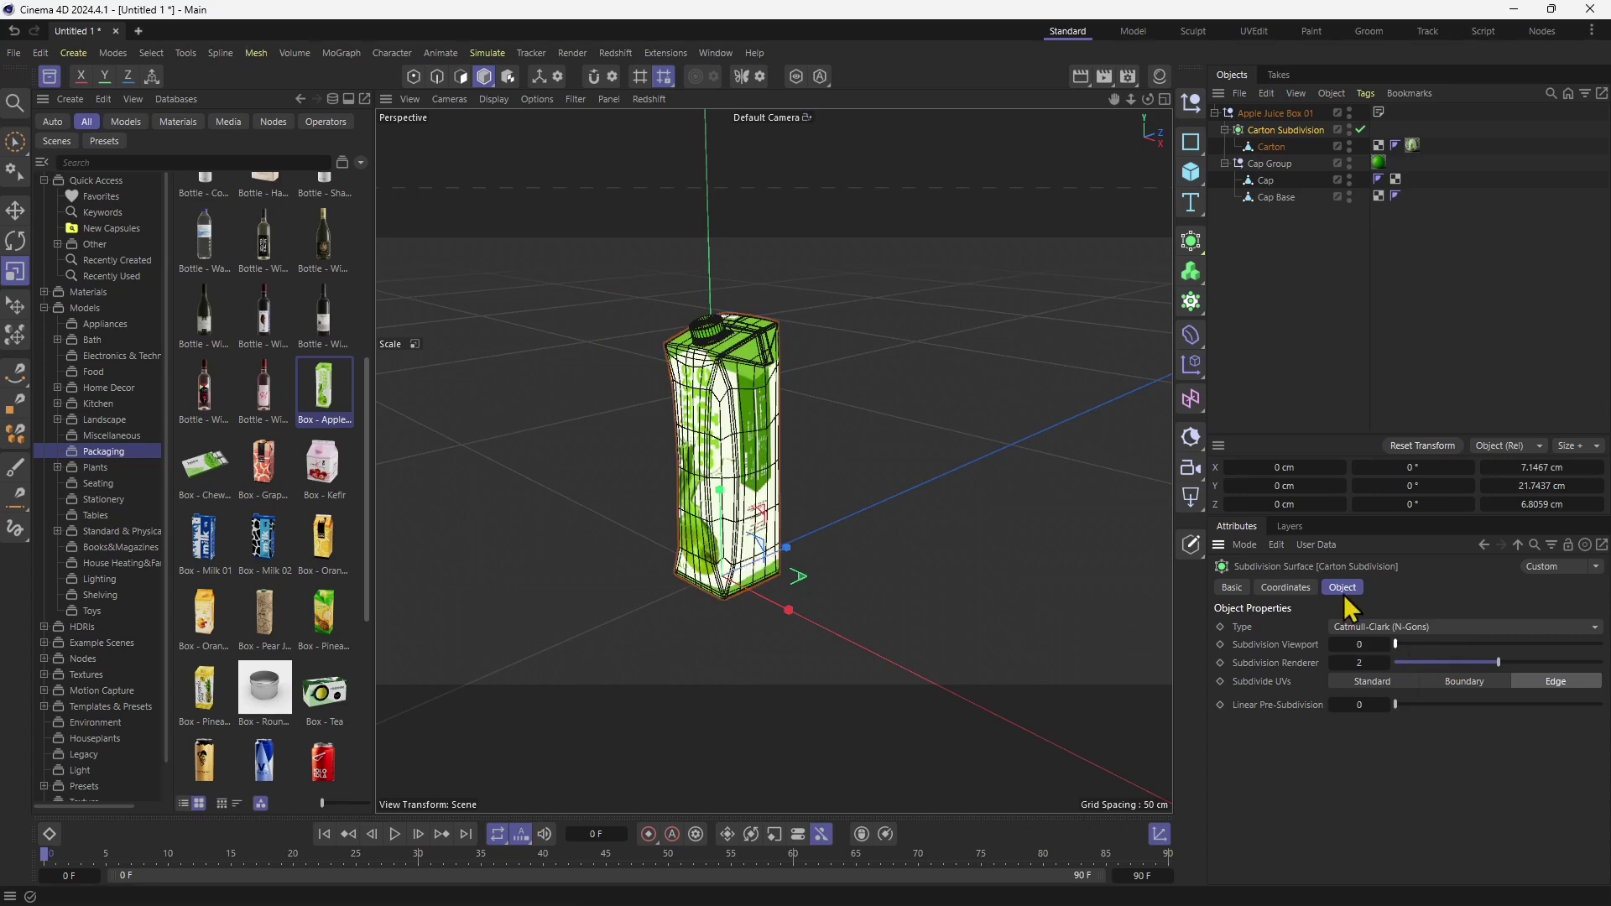
{"action": "left_click", "coordinate": [1443, 645]}
{"action": "left_click_drag", "start_coordinate": [1439, 648], "coordinate": [1497, 648]}
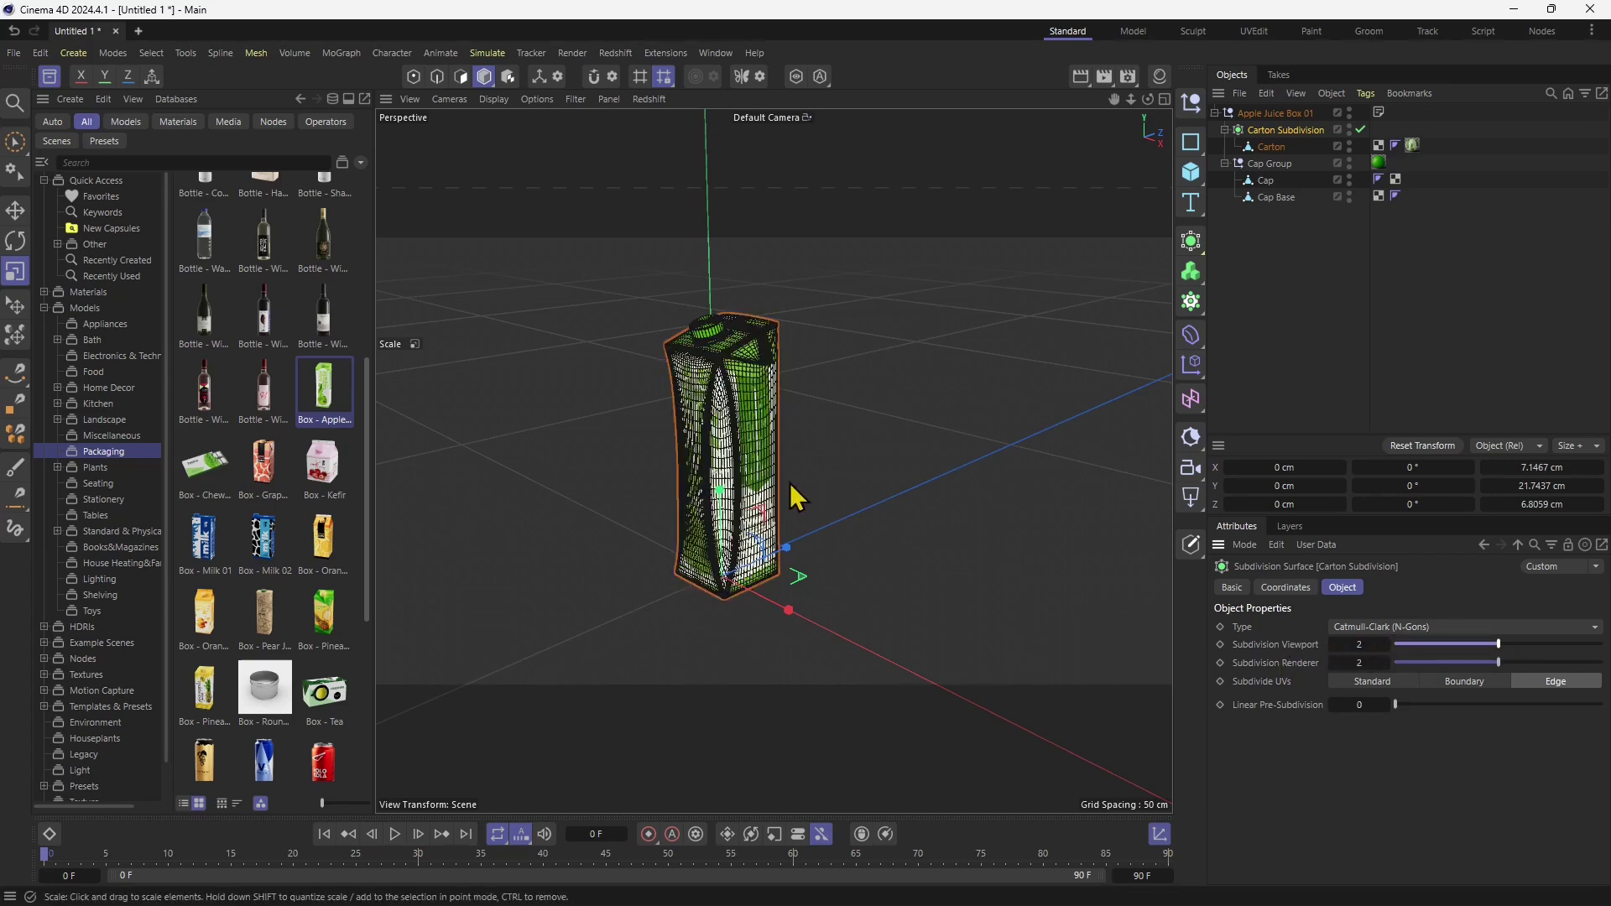
Display the scene information for the subdivided model to compare its point and polygon counts, and dismiss it
{"action": "right_click", "coordinate": [740, 346]}
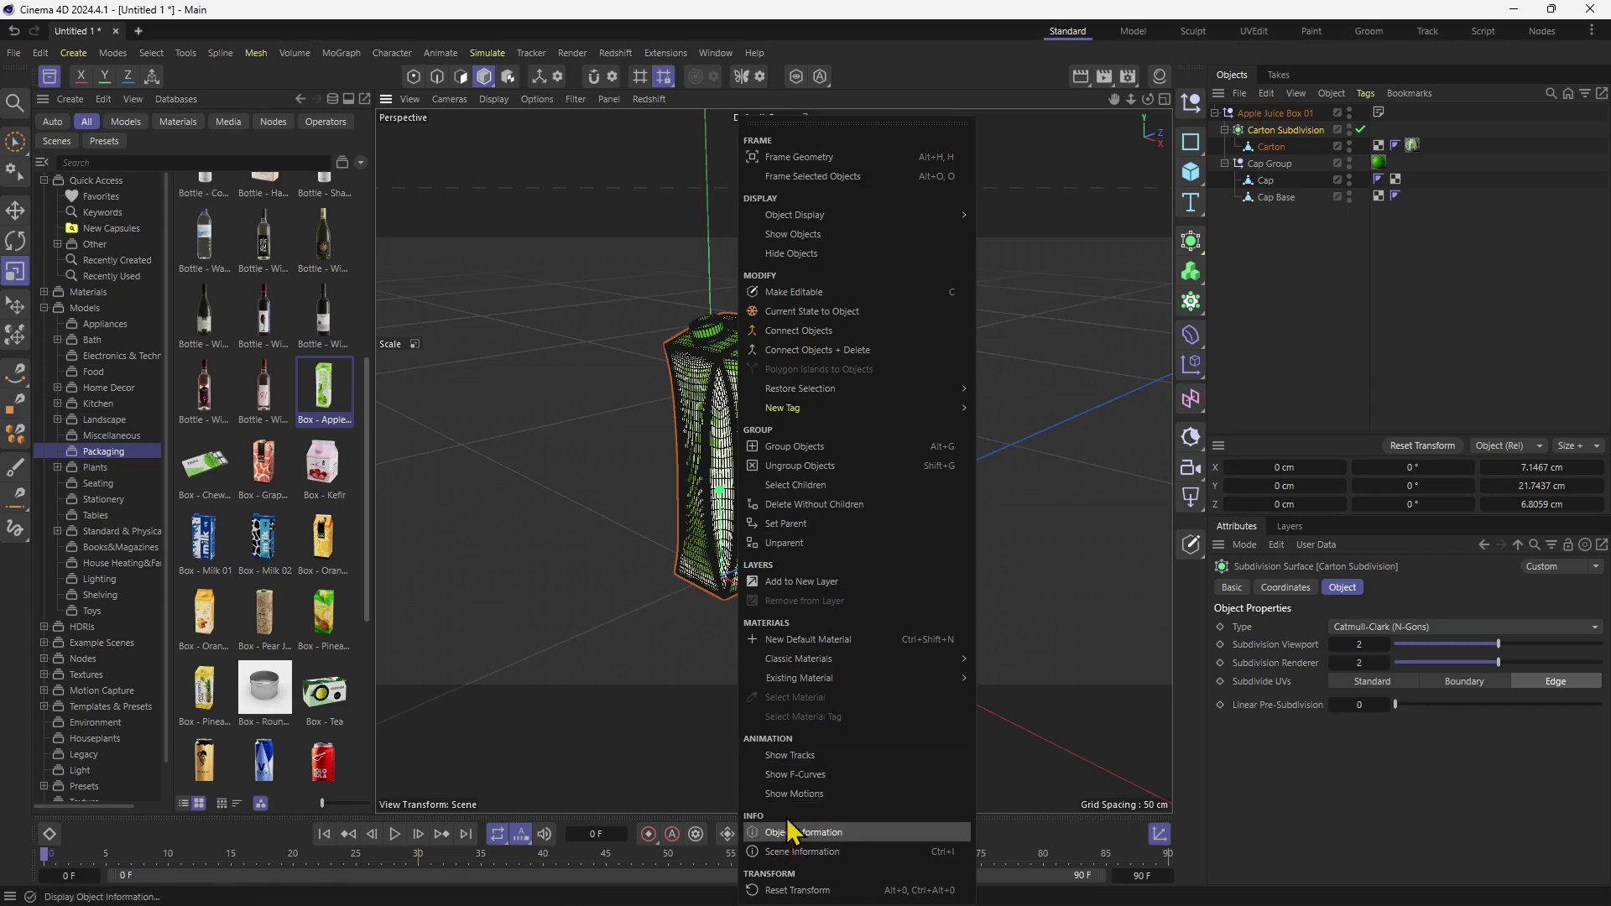
{"action": "left_click", "coordinate": [950, 851]}
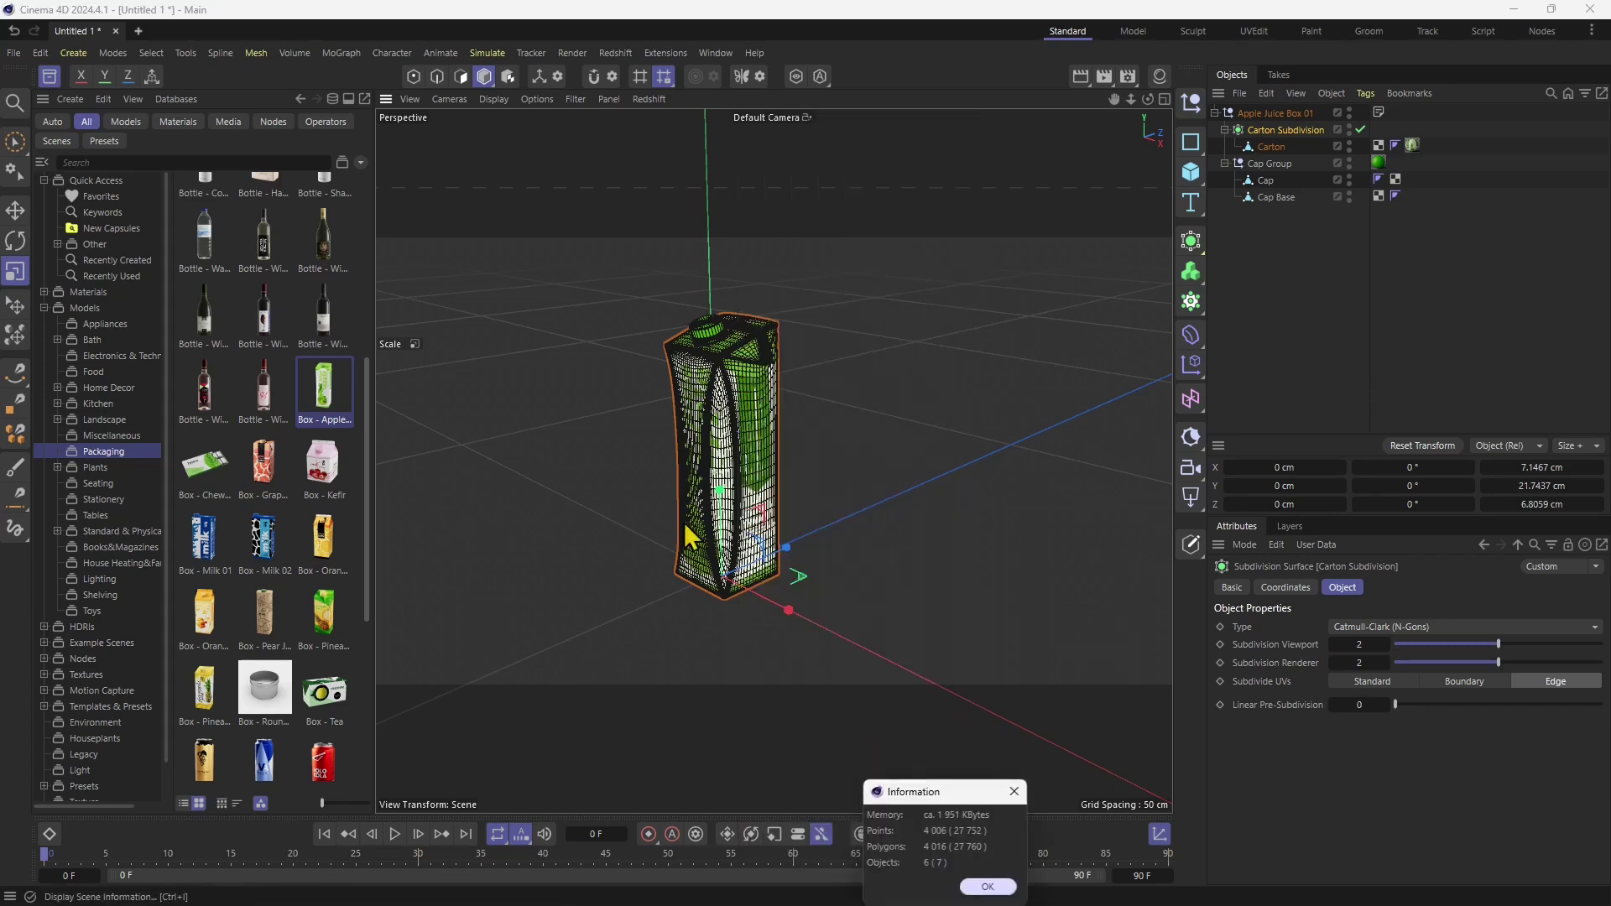
{"action": "left_click_drag", "start_coordinate": [934, 797], "coordinate": [510, 267]}
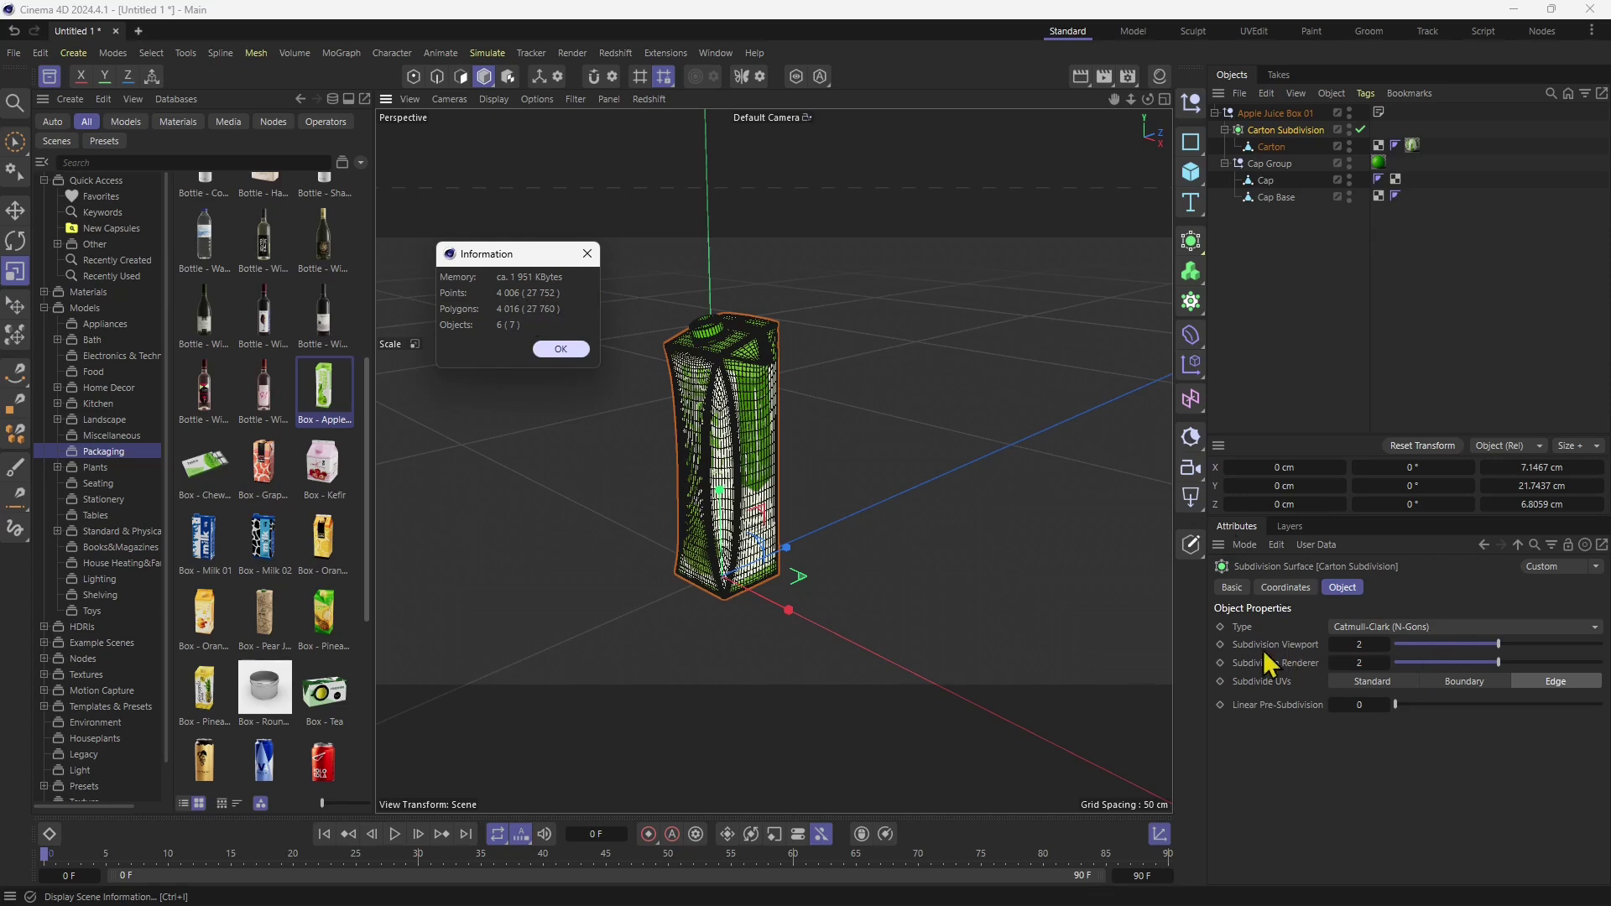
{"action": "left_click", "coordinate": [588, 254]}
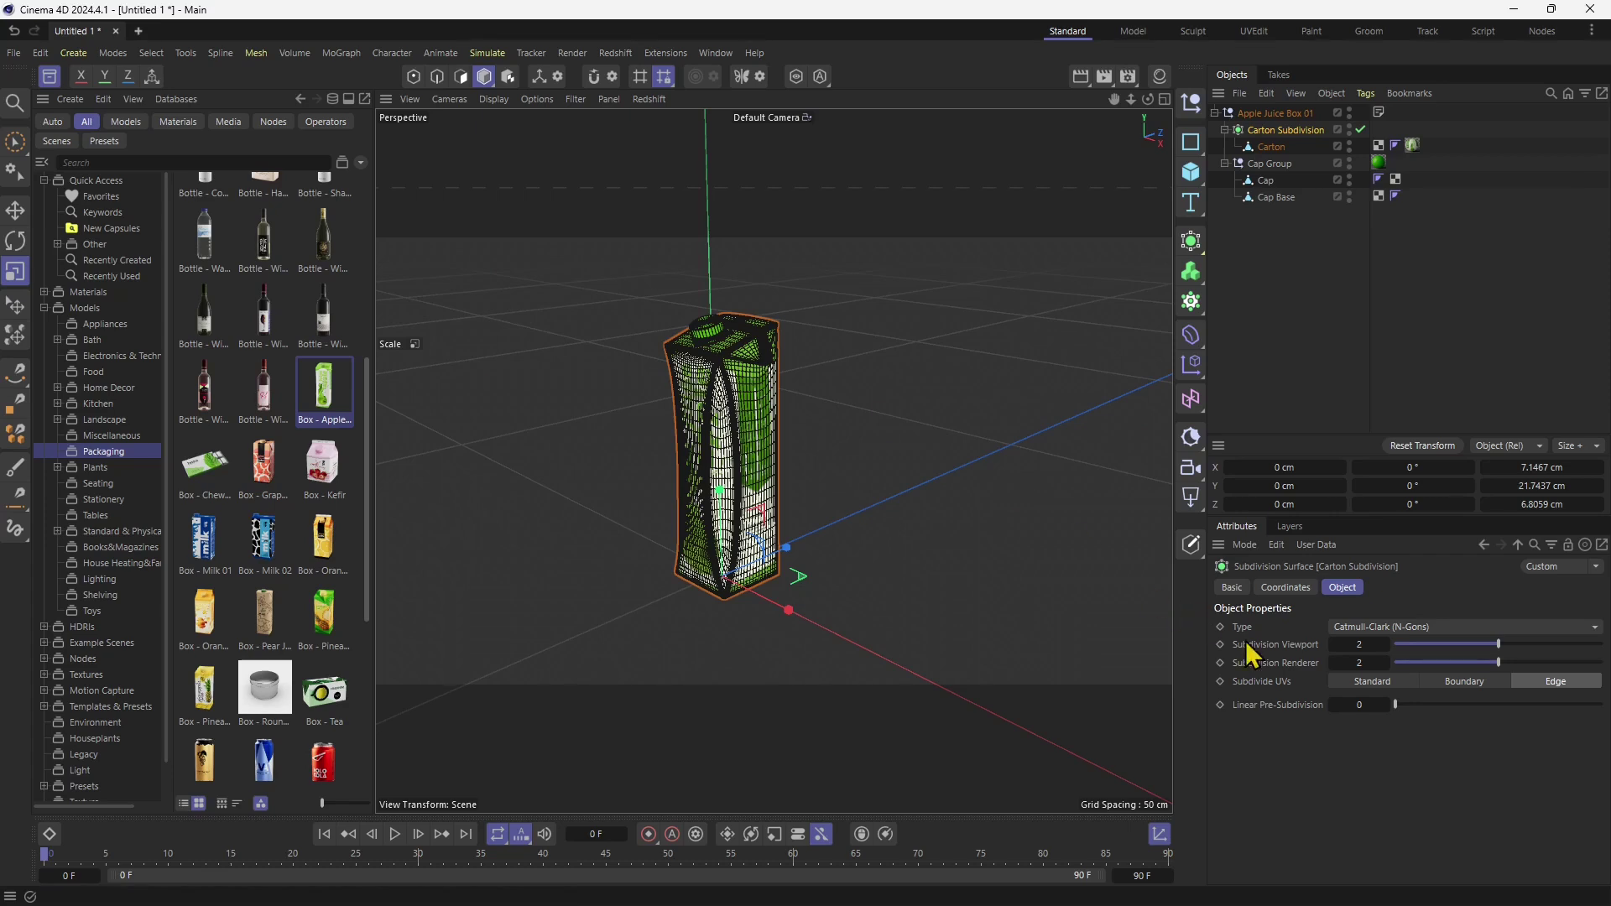
Set the Carton Subdivision's viewport subdivision to 0 and return the viewport to Gouraud Shading
{"action": "left_click_drag", "start_coordinate": [1503, 647], "coordinate": [1367, 659]}
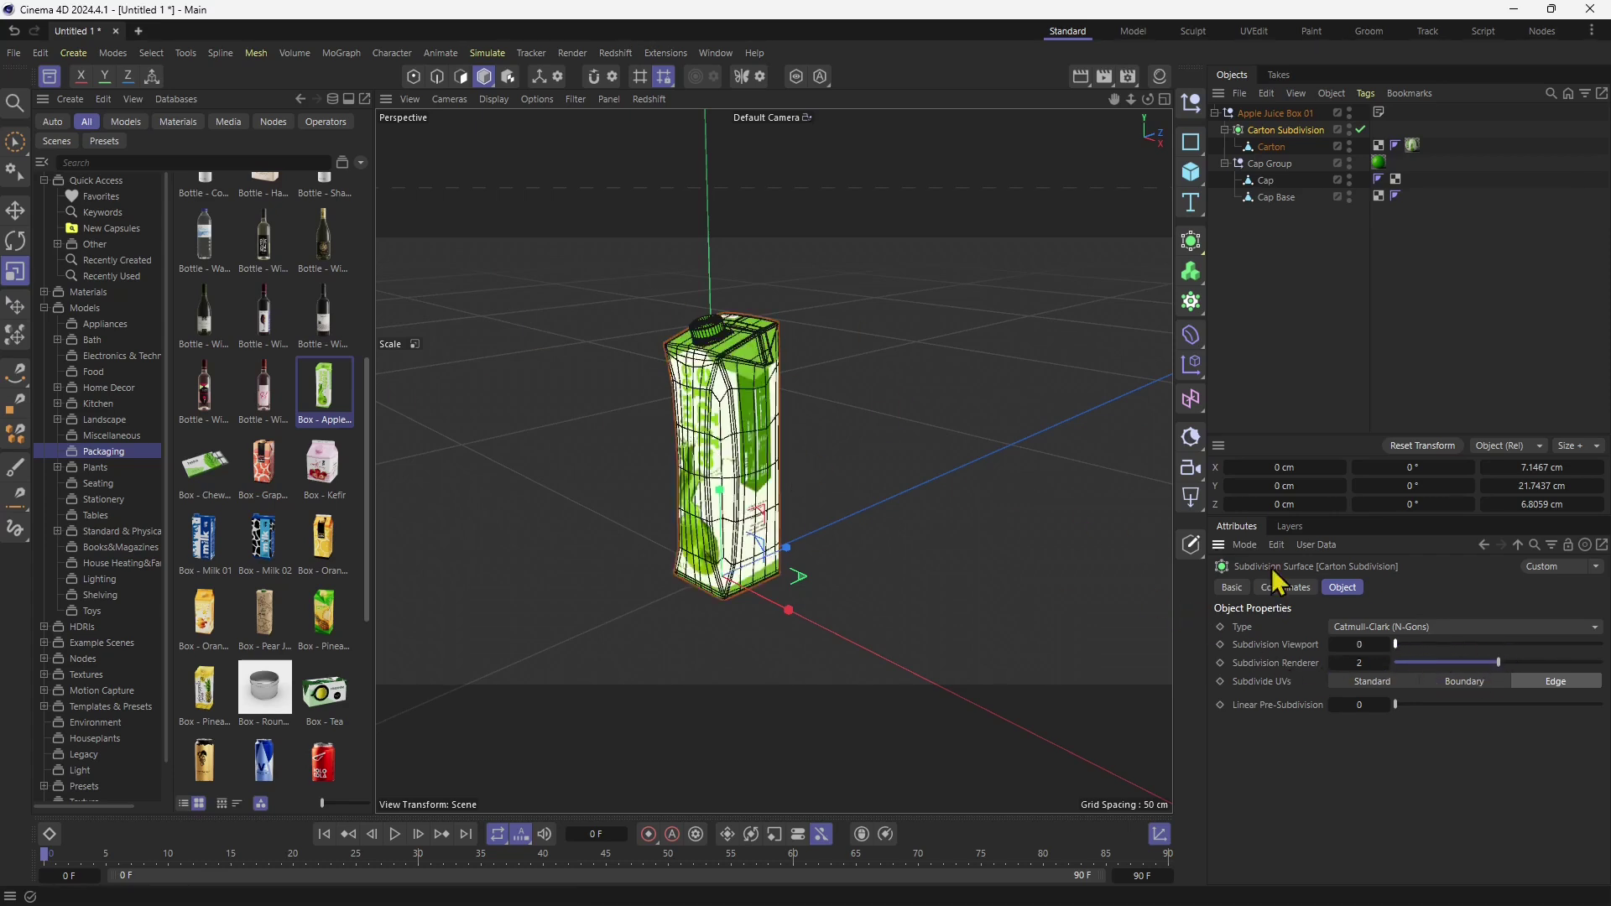
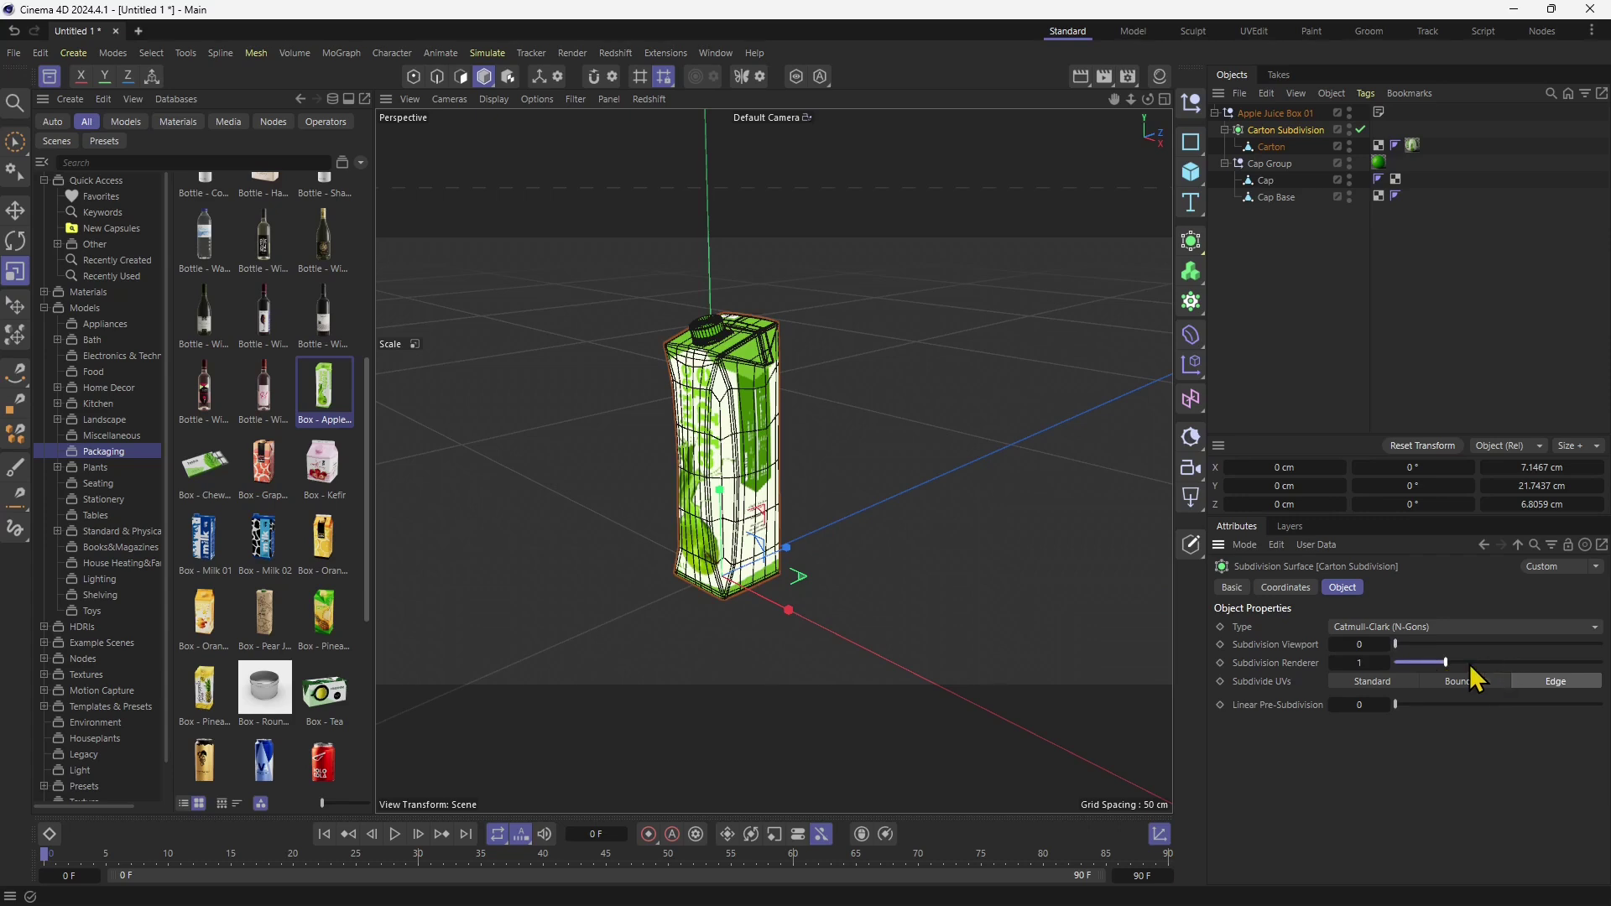
{"action": "left_click", "coordinate": [743, 433]}
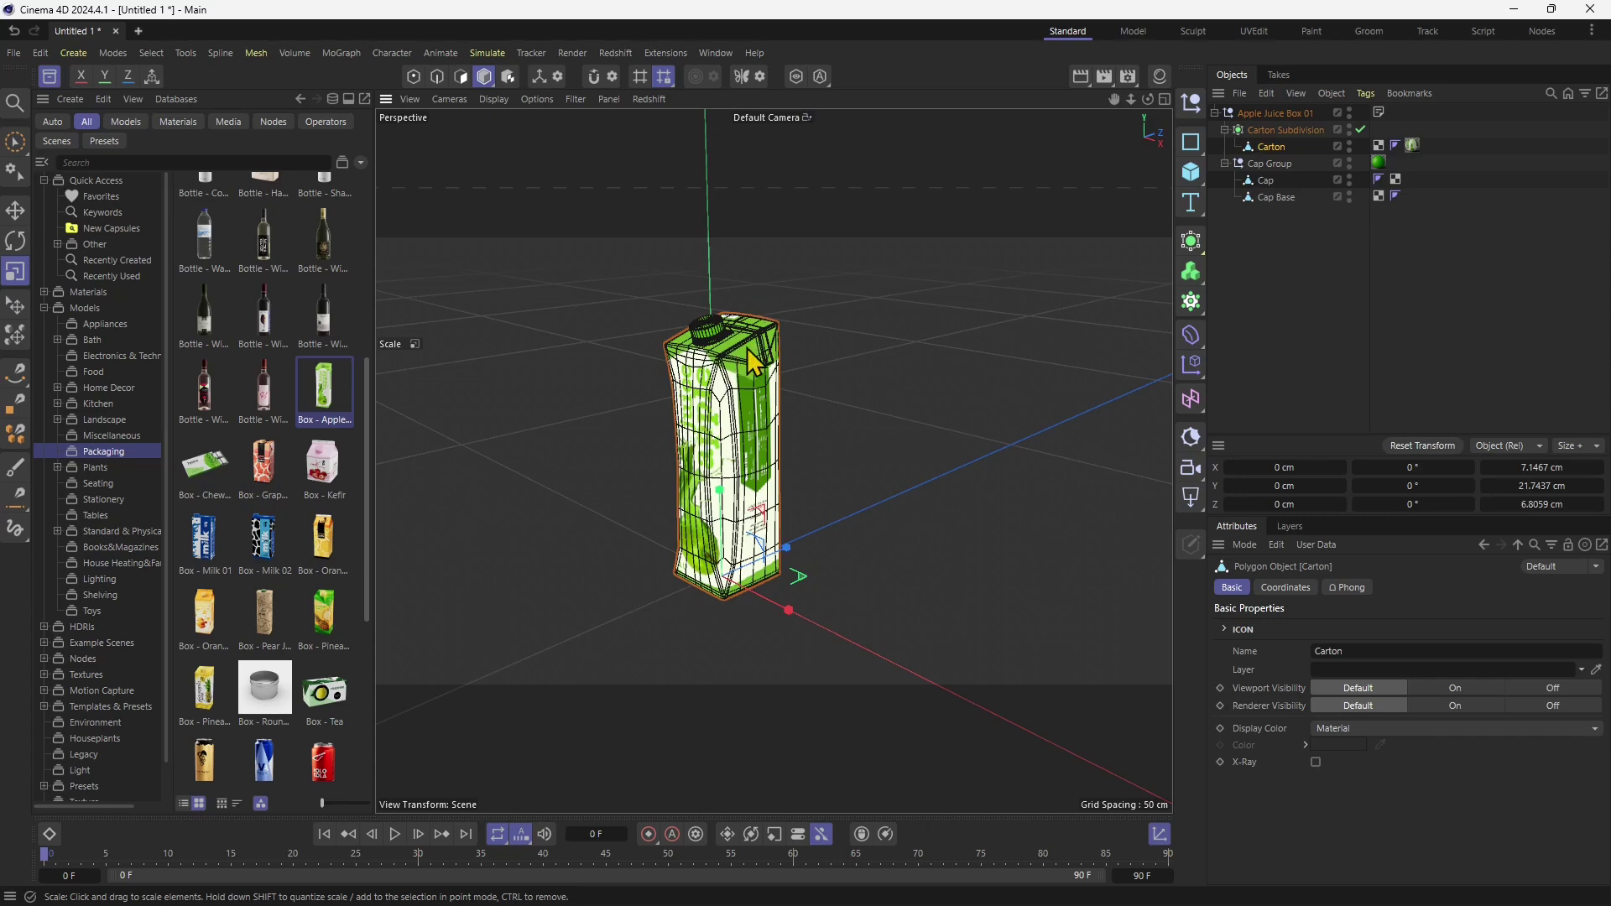
{"action": "left_click", "coordinate": [495, 100]}
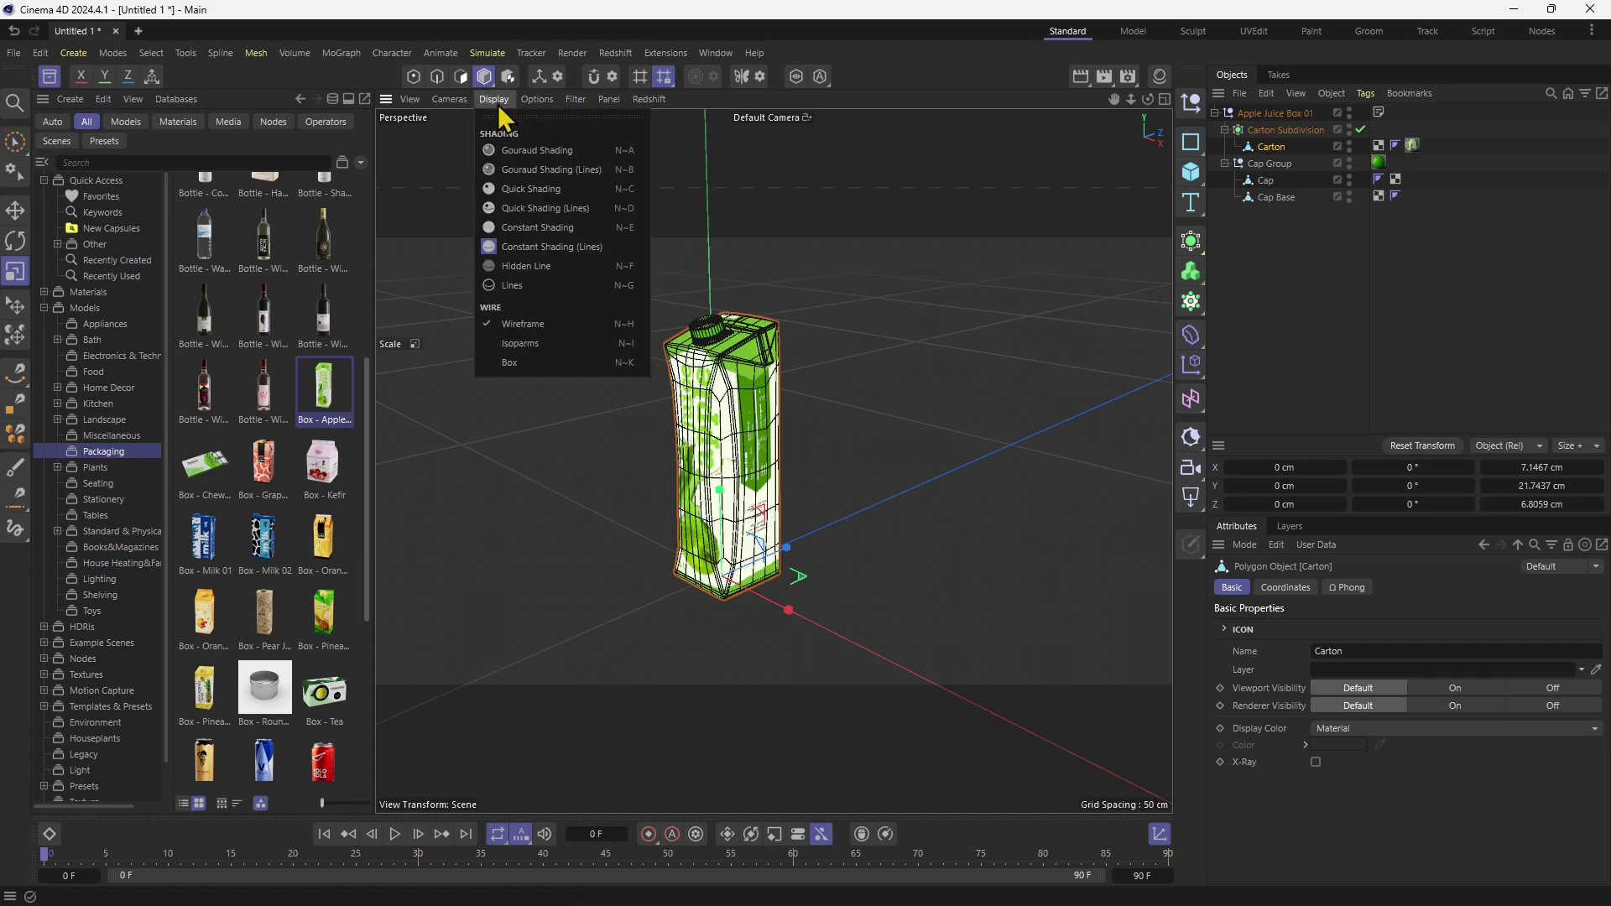
{"action": "left_click", "coordinate": [587, 155]}
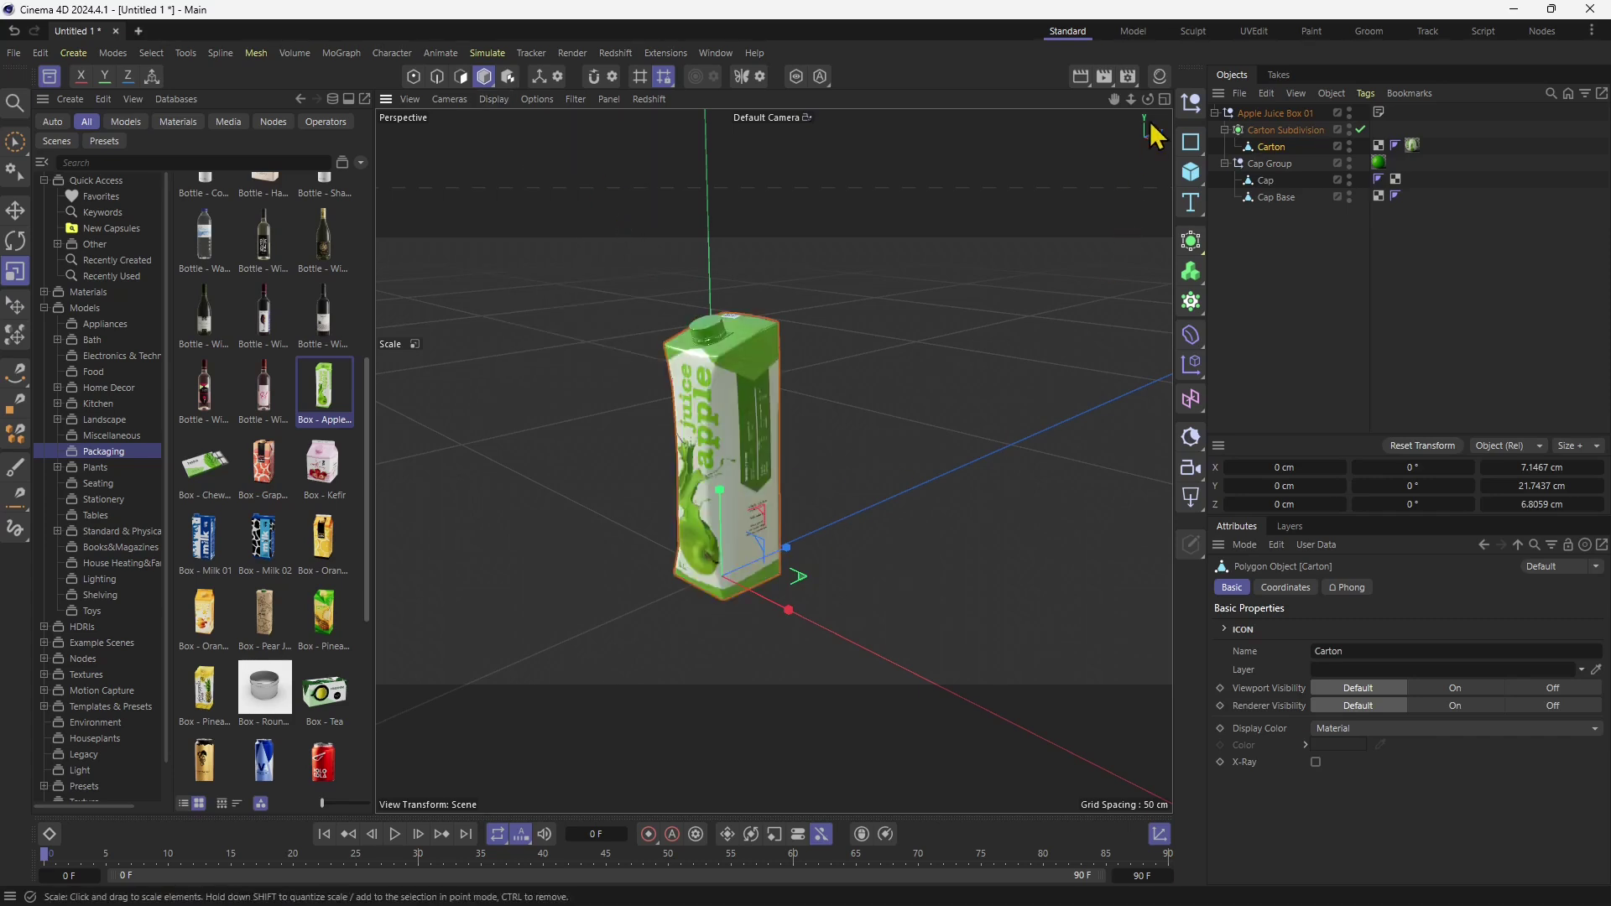
Show the Material Manager and open the apple juice box's carton material in the Node Editor to view its node graph
{"action": "left_click", "coordinate": [1160, 77]}
{"action": "left_click", "coordinate": [1083, 164]}
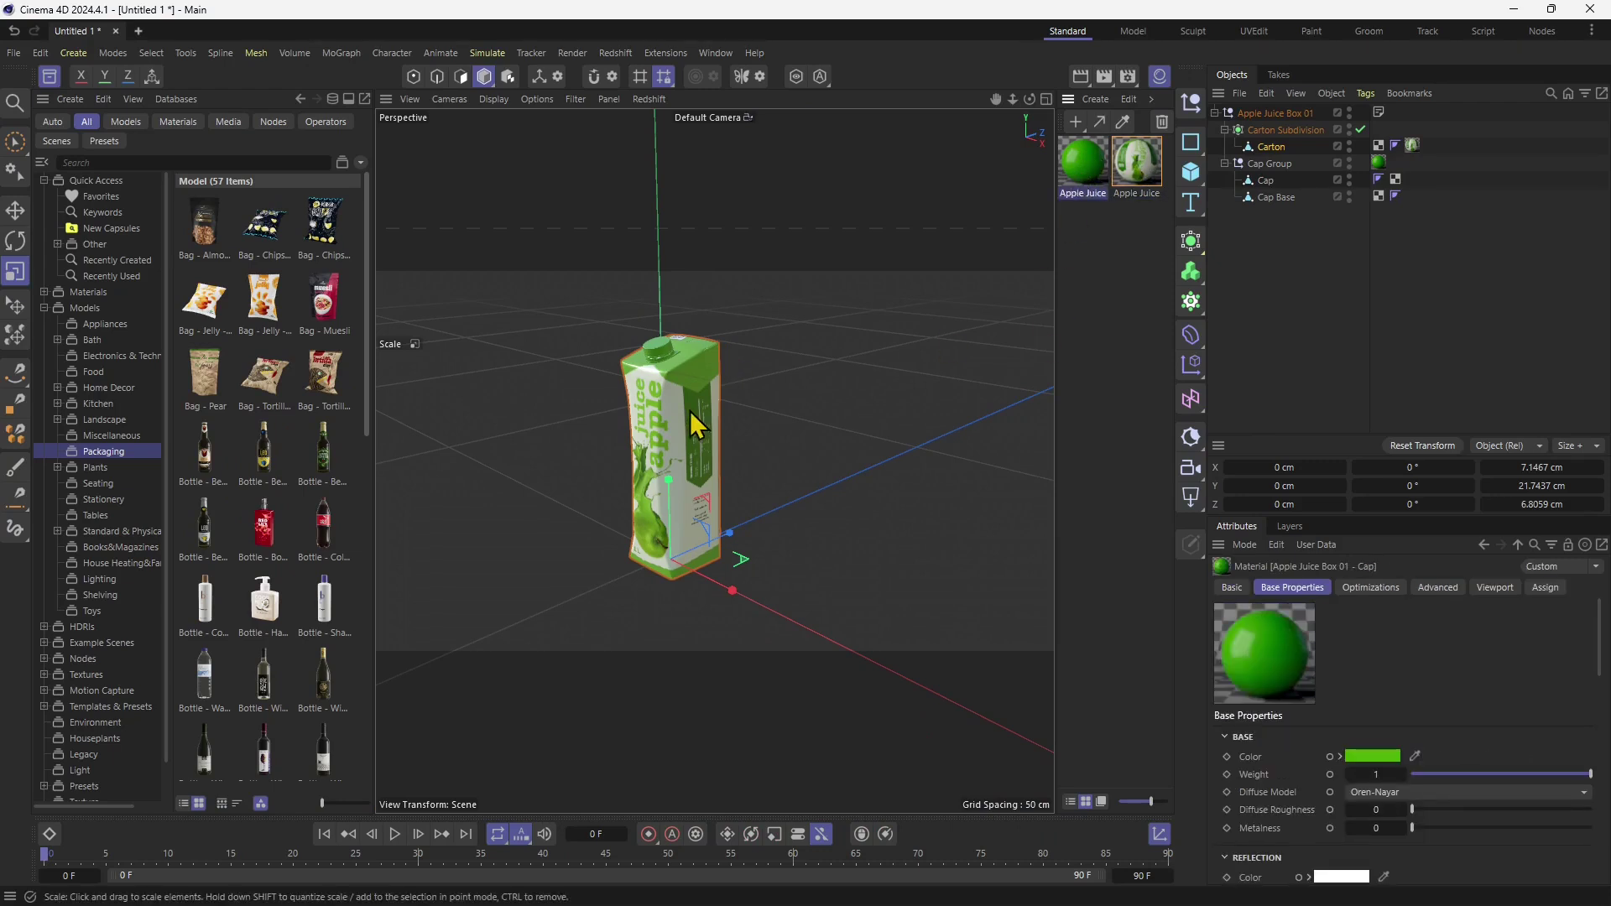
{"action": "left_click", "coordinate": [1120, 193]}
{"action": "double_click", "coordinate": [1131, 177]}
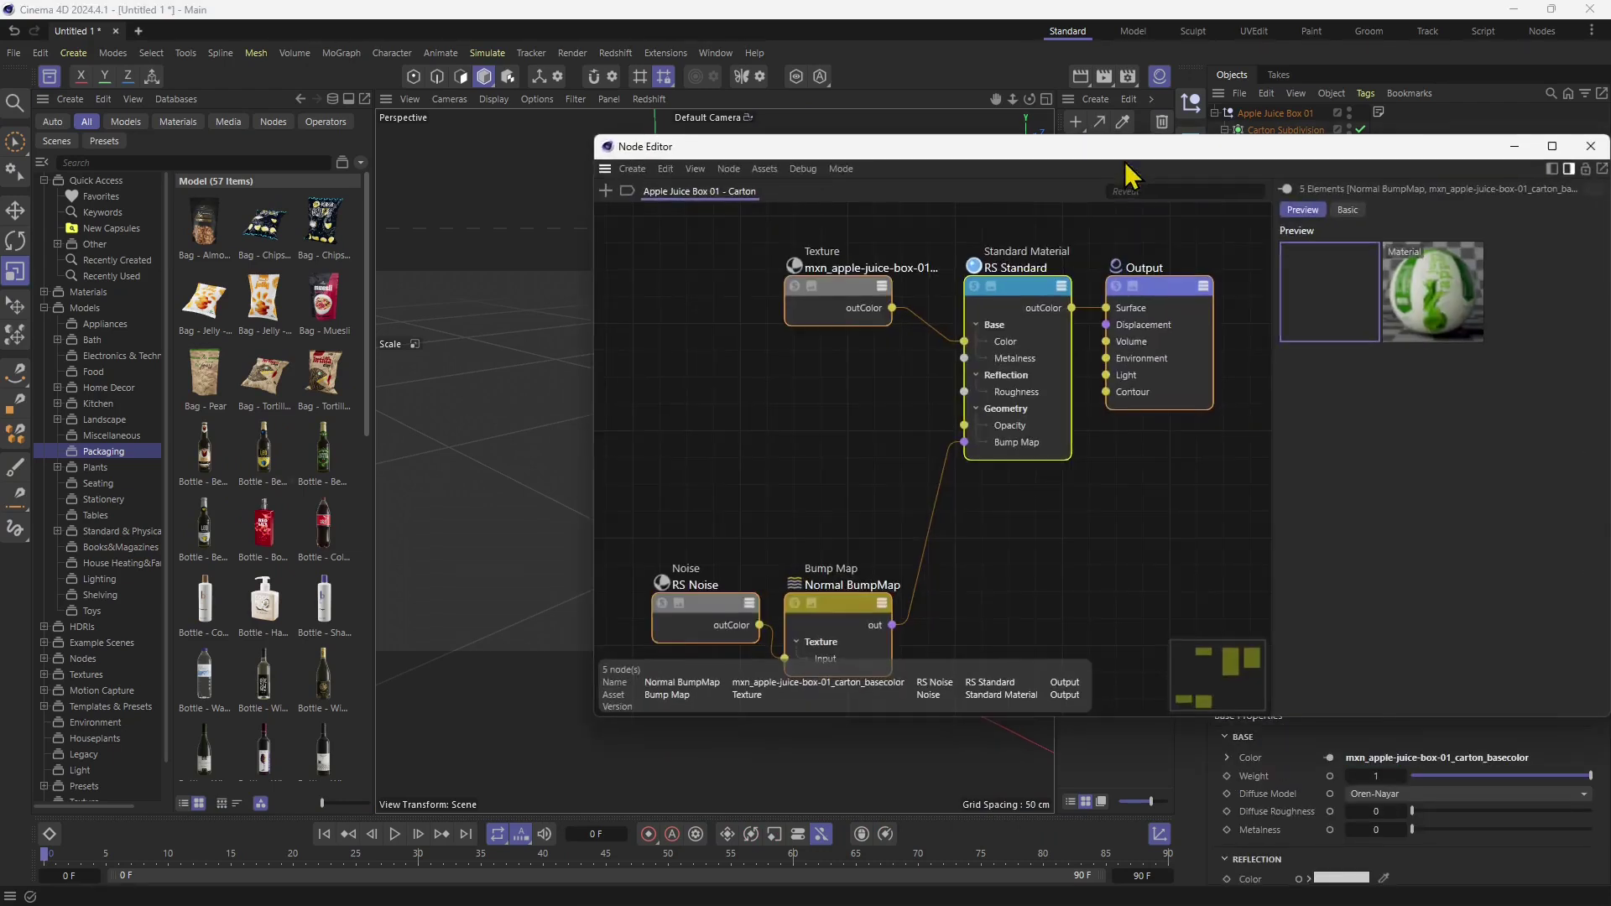
{"action": "left_click_drag", "start_coordinate": [1097, 155], "coordinate": [1047, 154]}
{"action": "scroll", "coordinate": [952, 378], "scroll_direction": "down", "scroll_amount": 5}
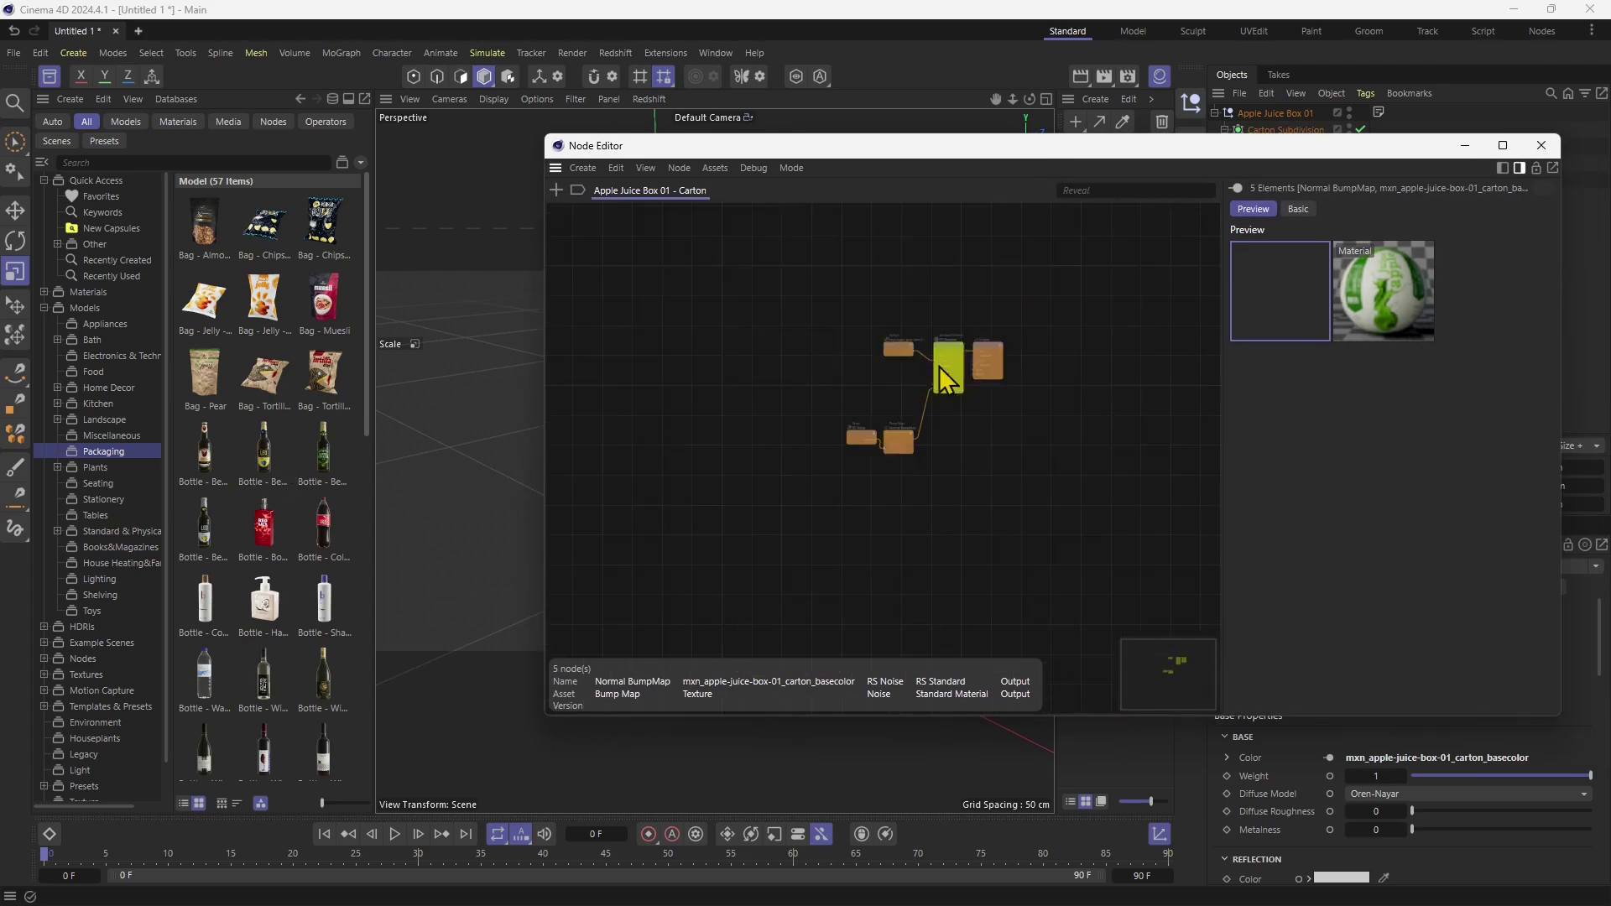
{"action": "scroll", "coordinate": [947, 379], "scroll_direction": "up", "scroll_amount": 5}
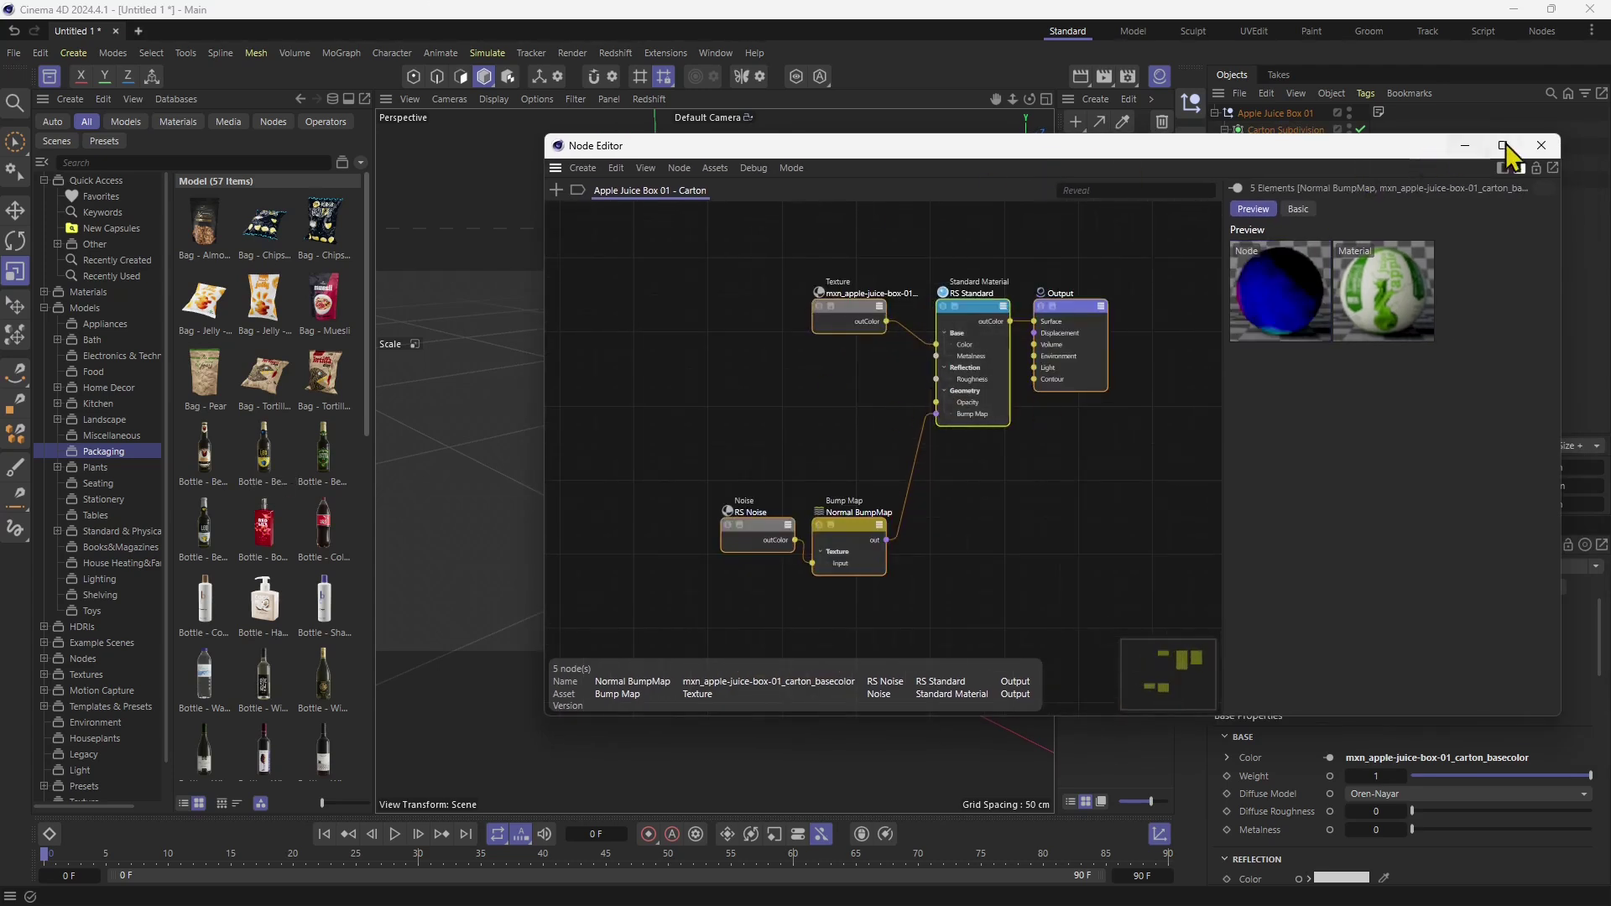
Close the Node Editor and hide the Material Manager and Asset Browser to enlarge the viewport
{"action": "left_click", "coordinate": [1541, 146]}
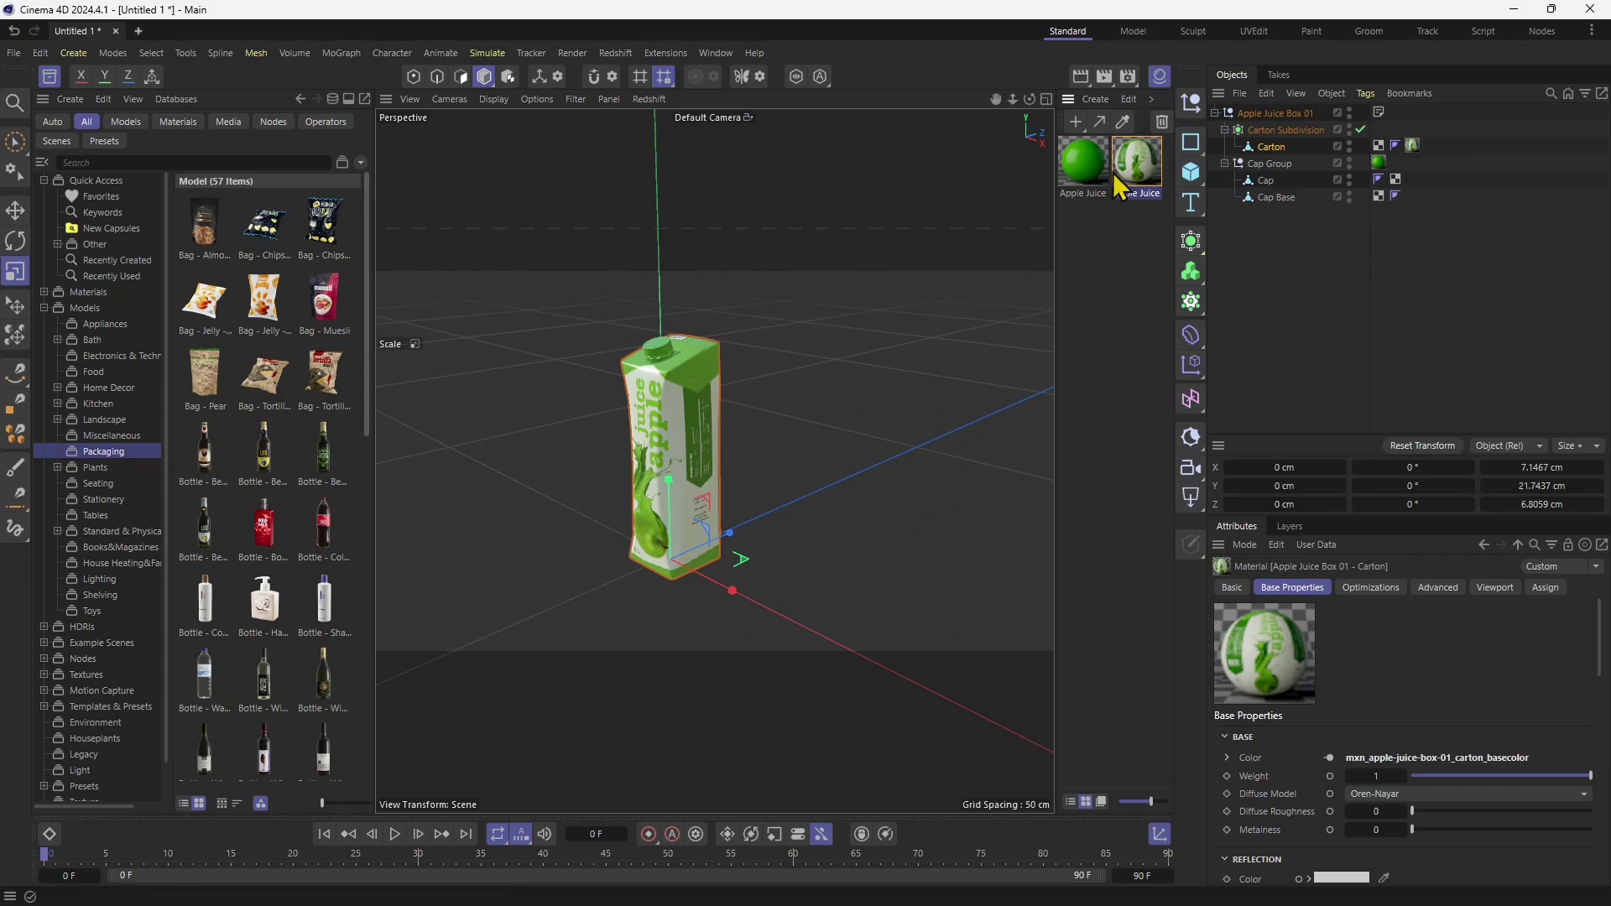
{"action": "left_click", "coordinate": [1167, 106]}
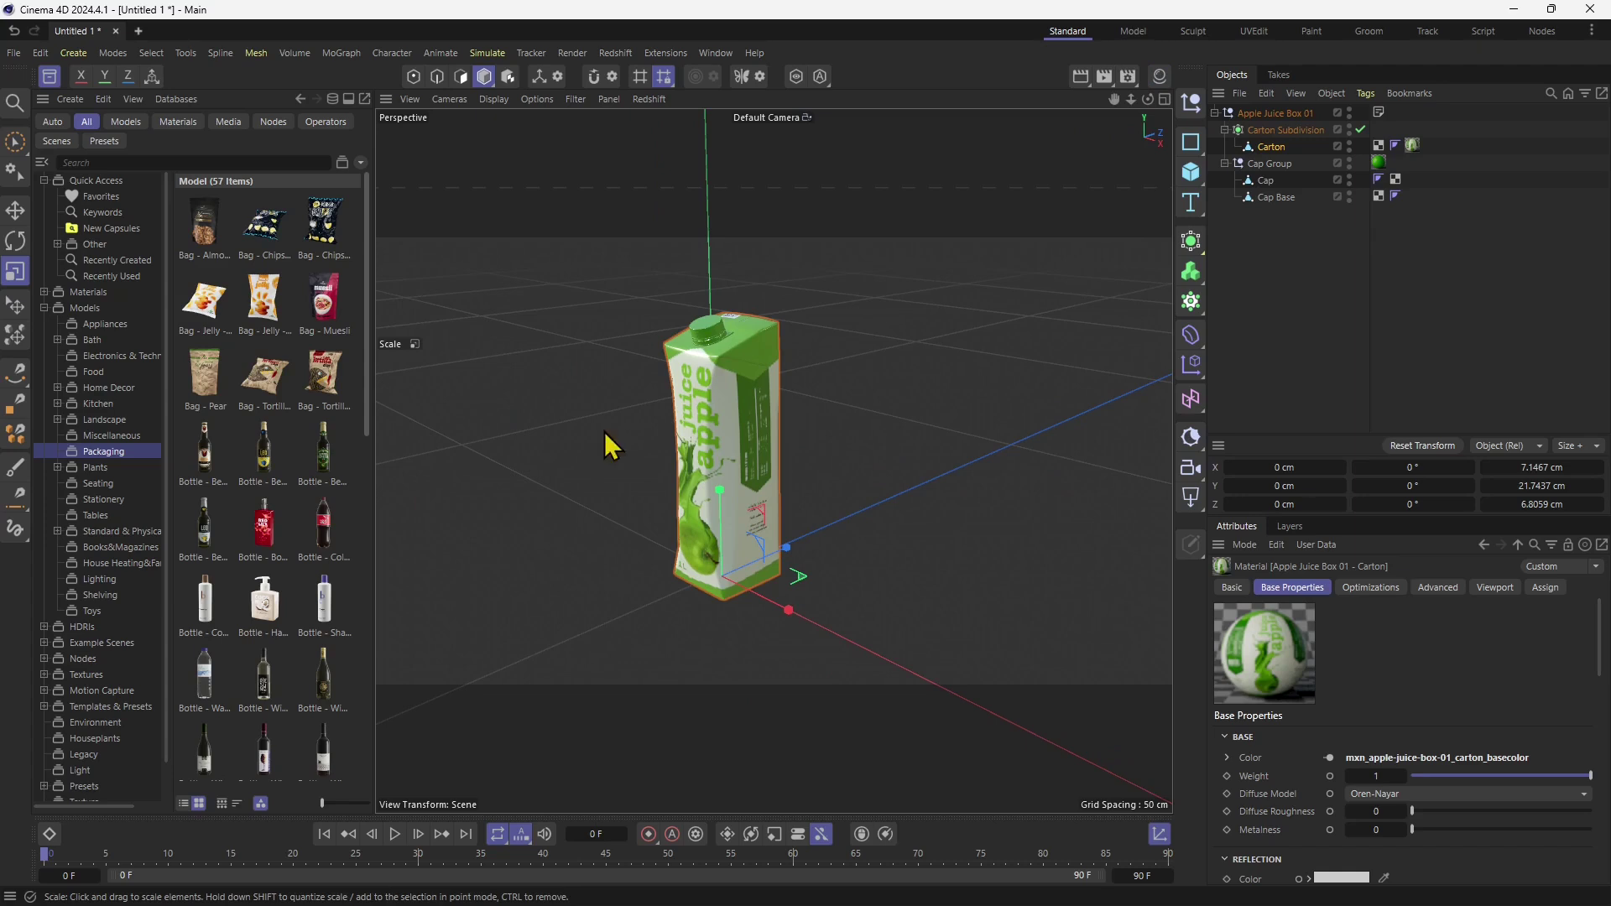
{"action": "left_click", "coordinate": [51, 76]}
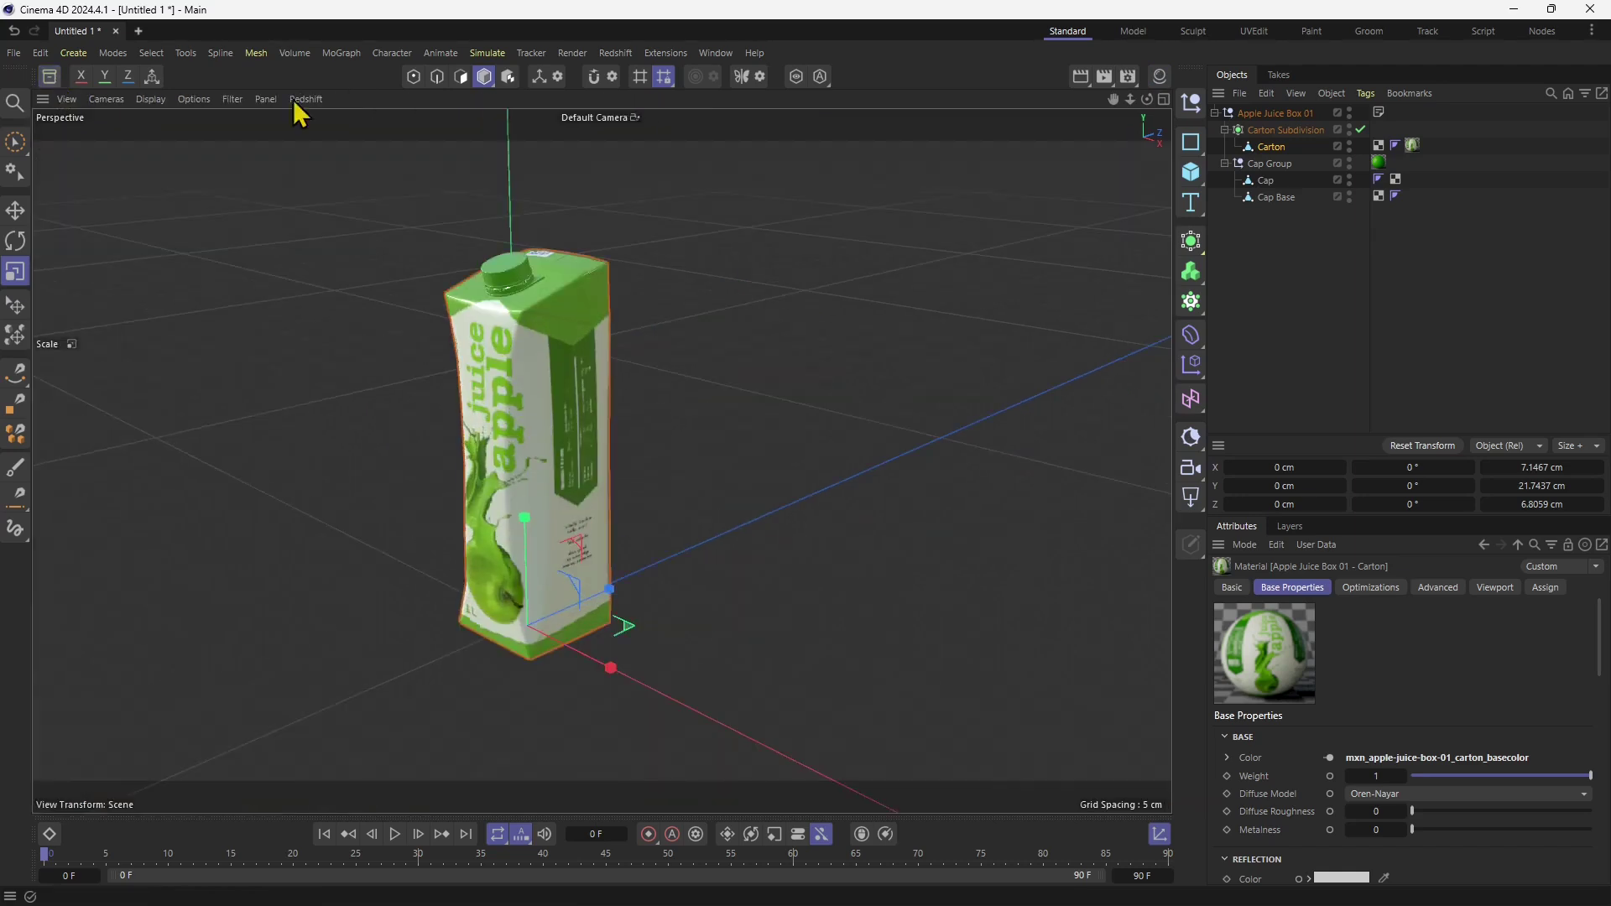
Bring up the glTF export settings and choose GLB (Binary) as the file format
{"action": "left_click", "coordinate": [14, 53]}
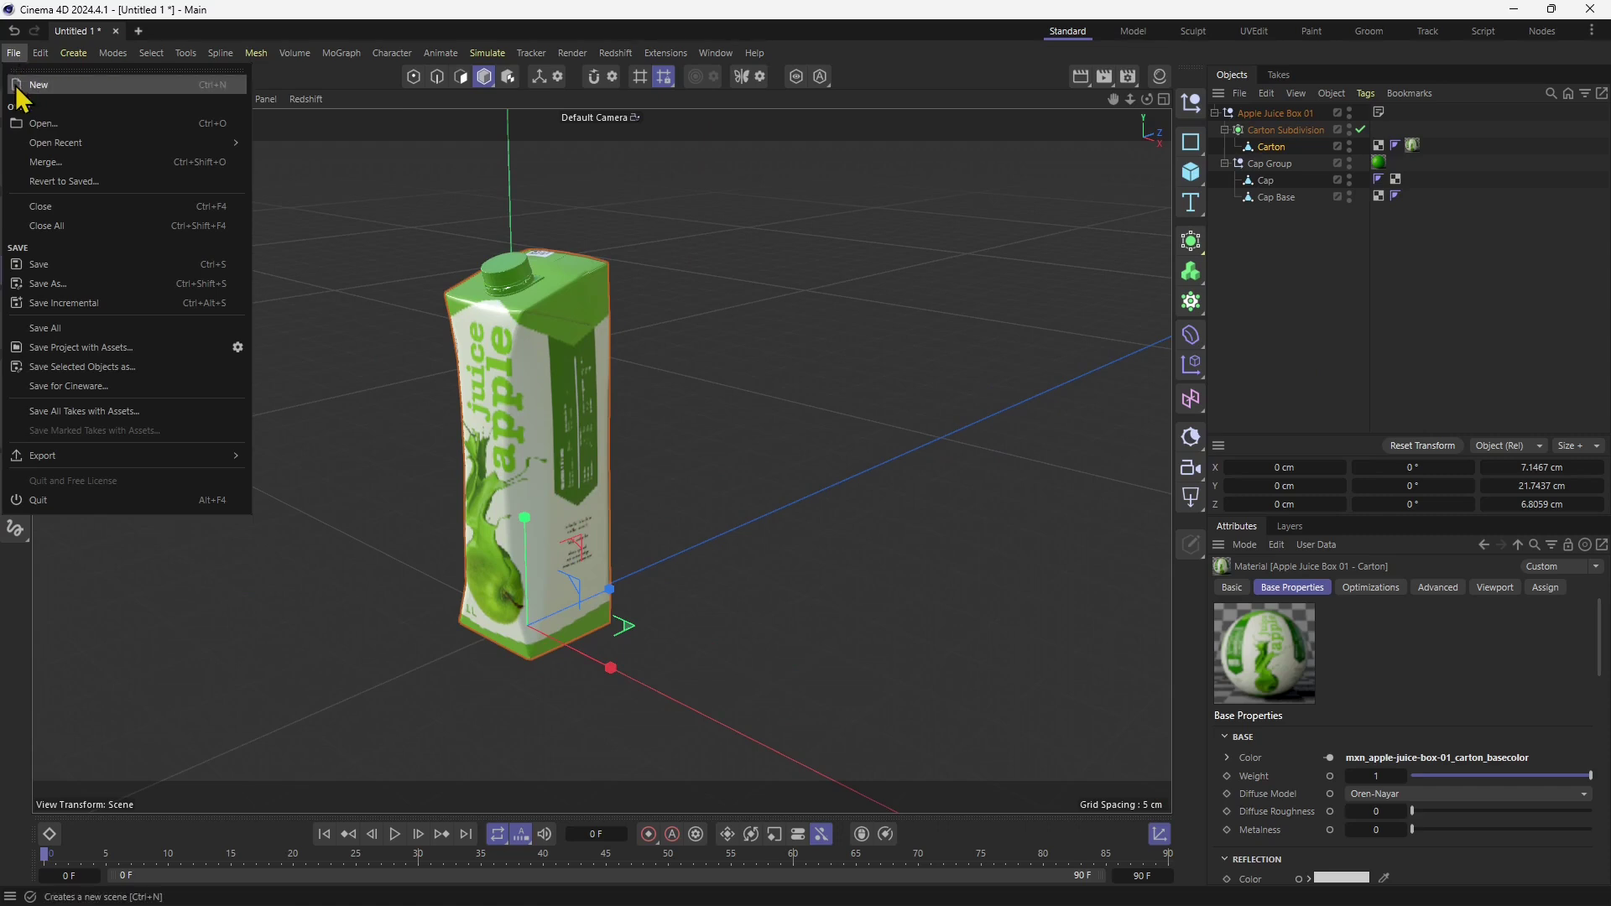
{"action": "mouse_move", "coordinate": [59, 470]}
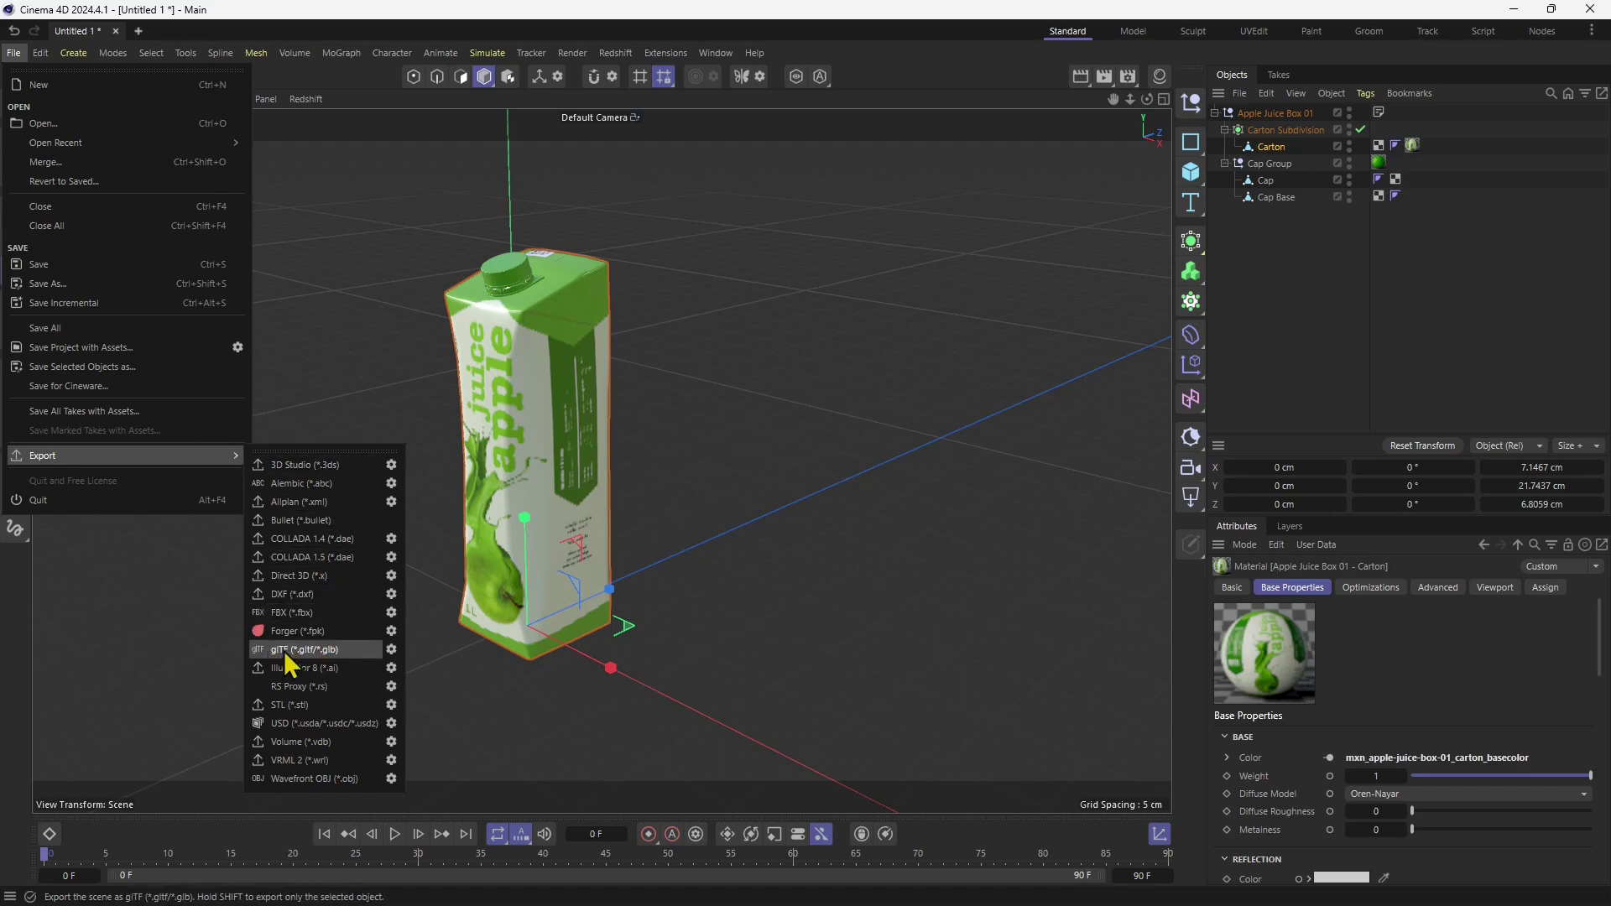
{"action": "left_click", "coordinate": [391, 650]}
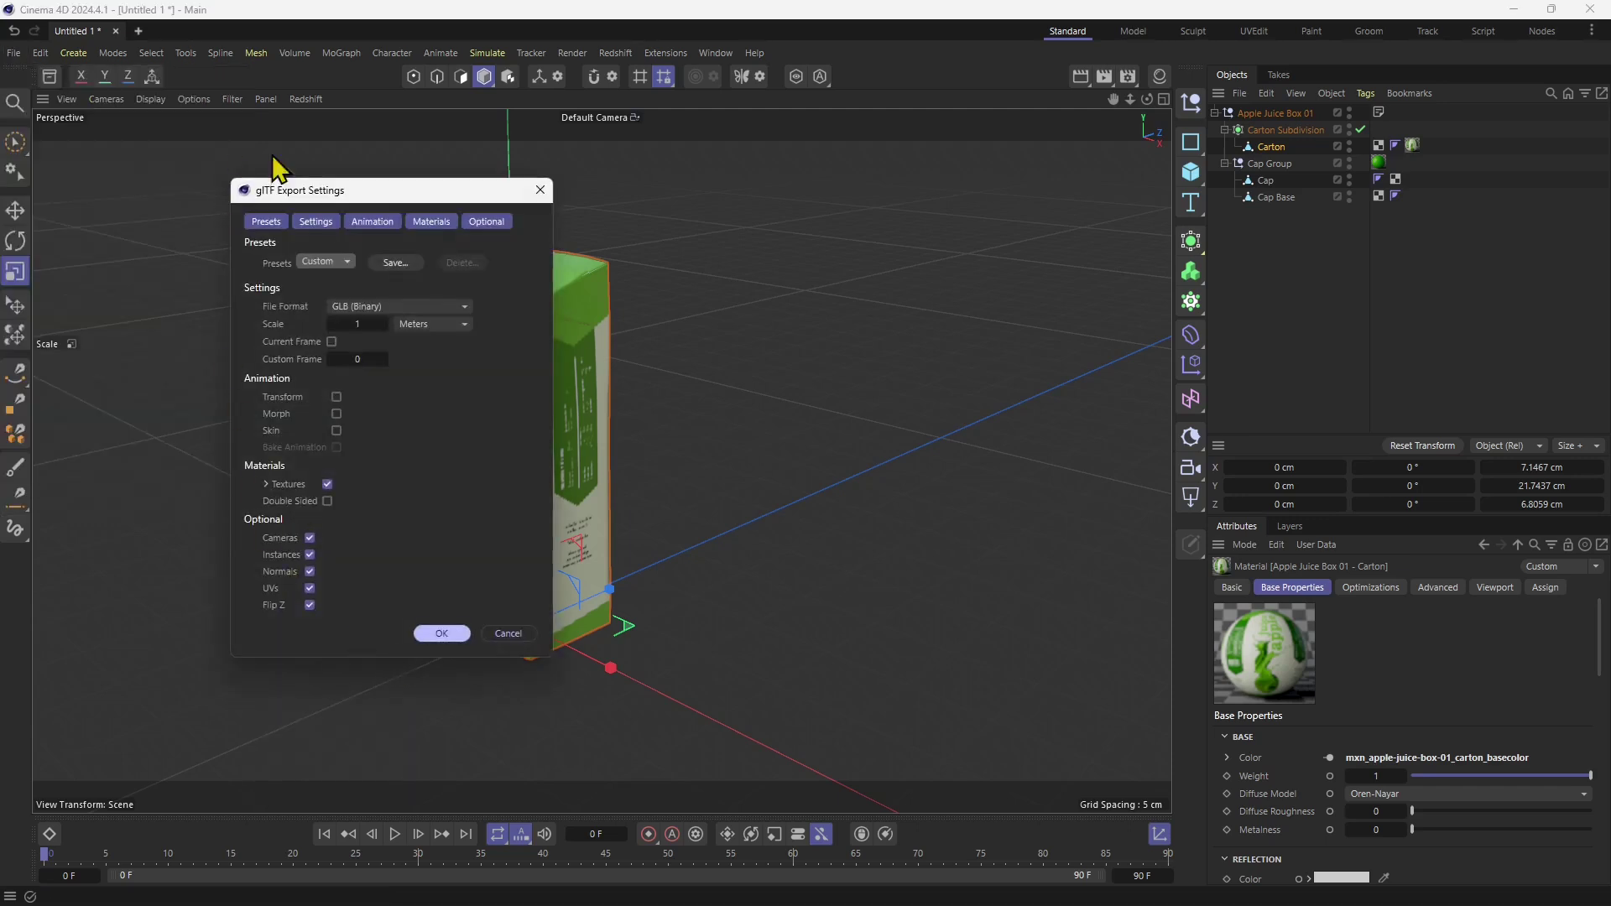
{"action": "left_click_drag", "start_coordinate": [391, 195], "coordinate": [272, 170]}
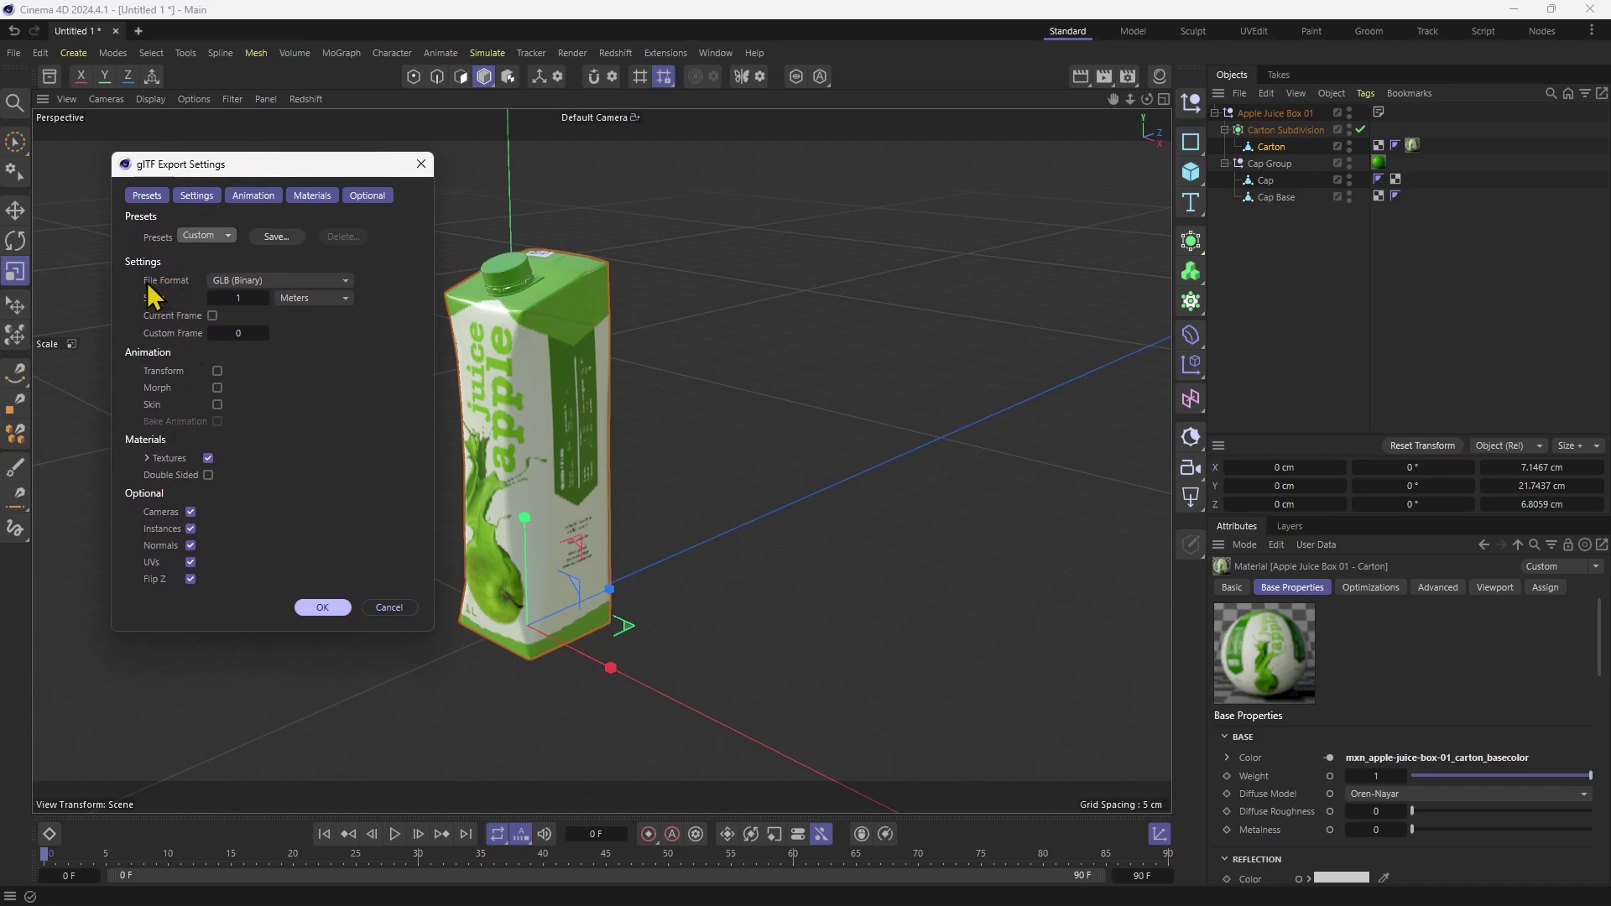
{"action": "left_click", "coordinate": [213, 281]}
{"action": "left_click", "coordinate": [219, 299]}
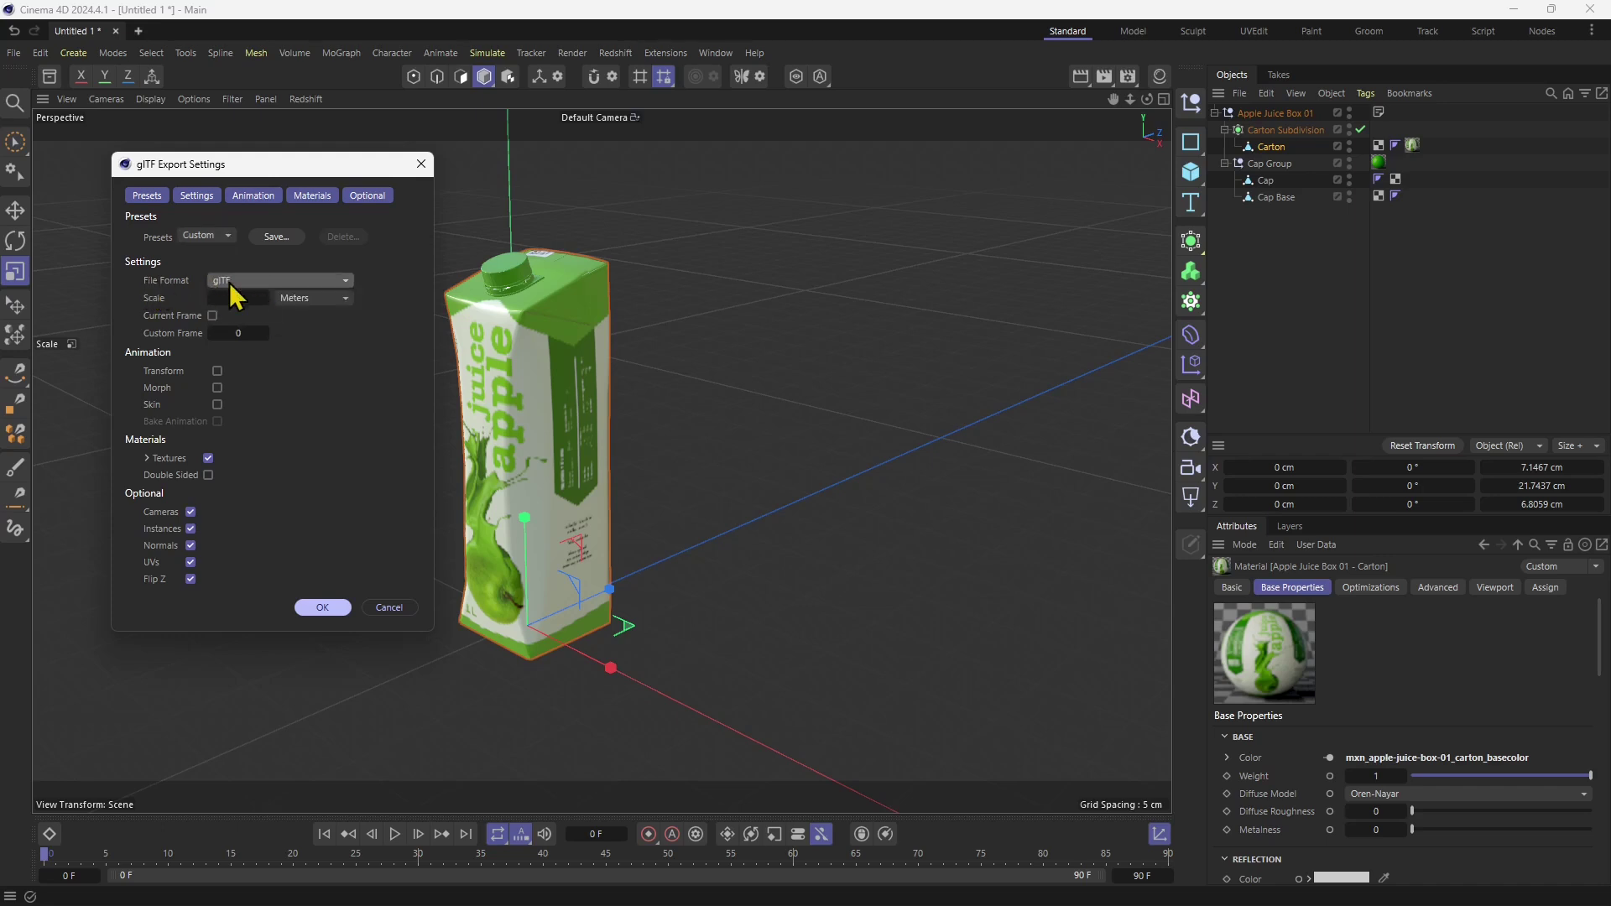
{"action": "left_click", "coordinate": [230, 284]}
{"action": "left_click", "coordinate": [266, 324]}
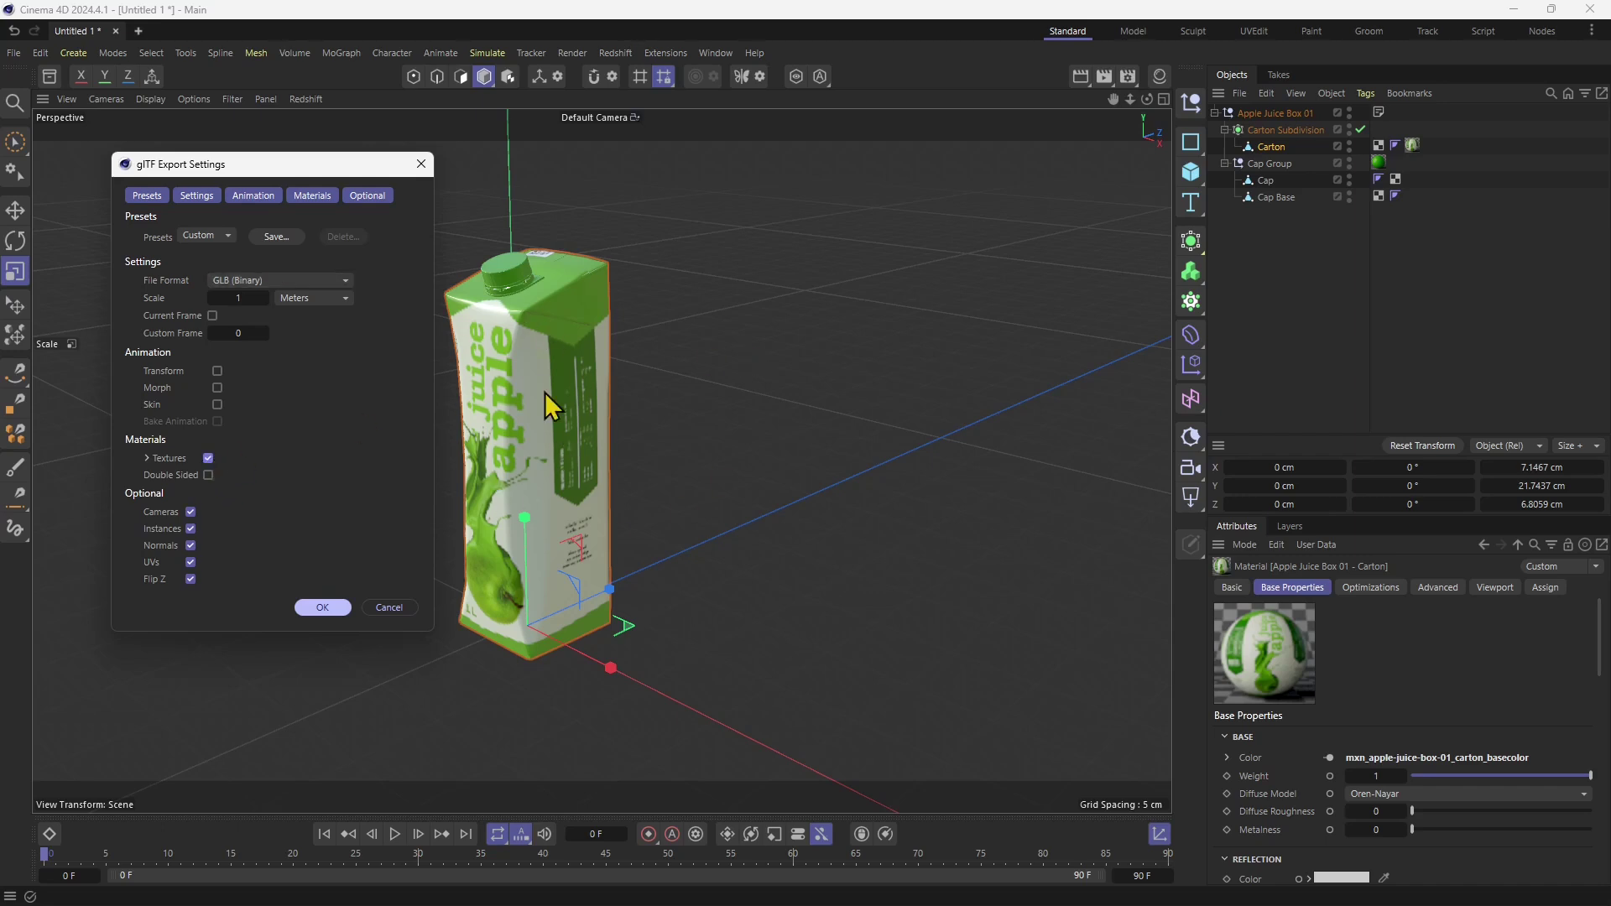
Set the exported textures to 1024 by 1024 with Resize Textures on Don't Enlarge, and accept the export settings
{"action": "left_click", "coordinate": [148, 459]}
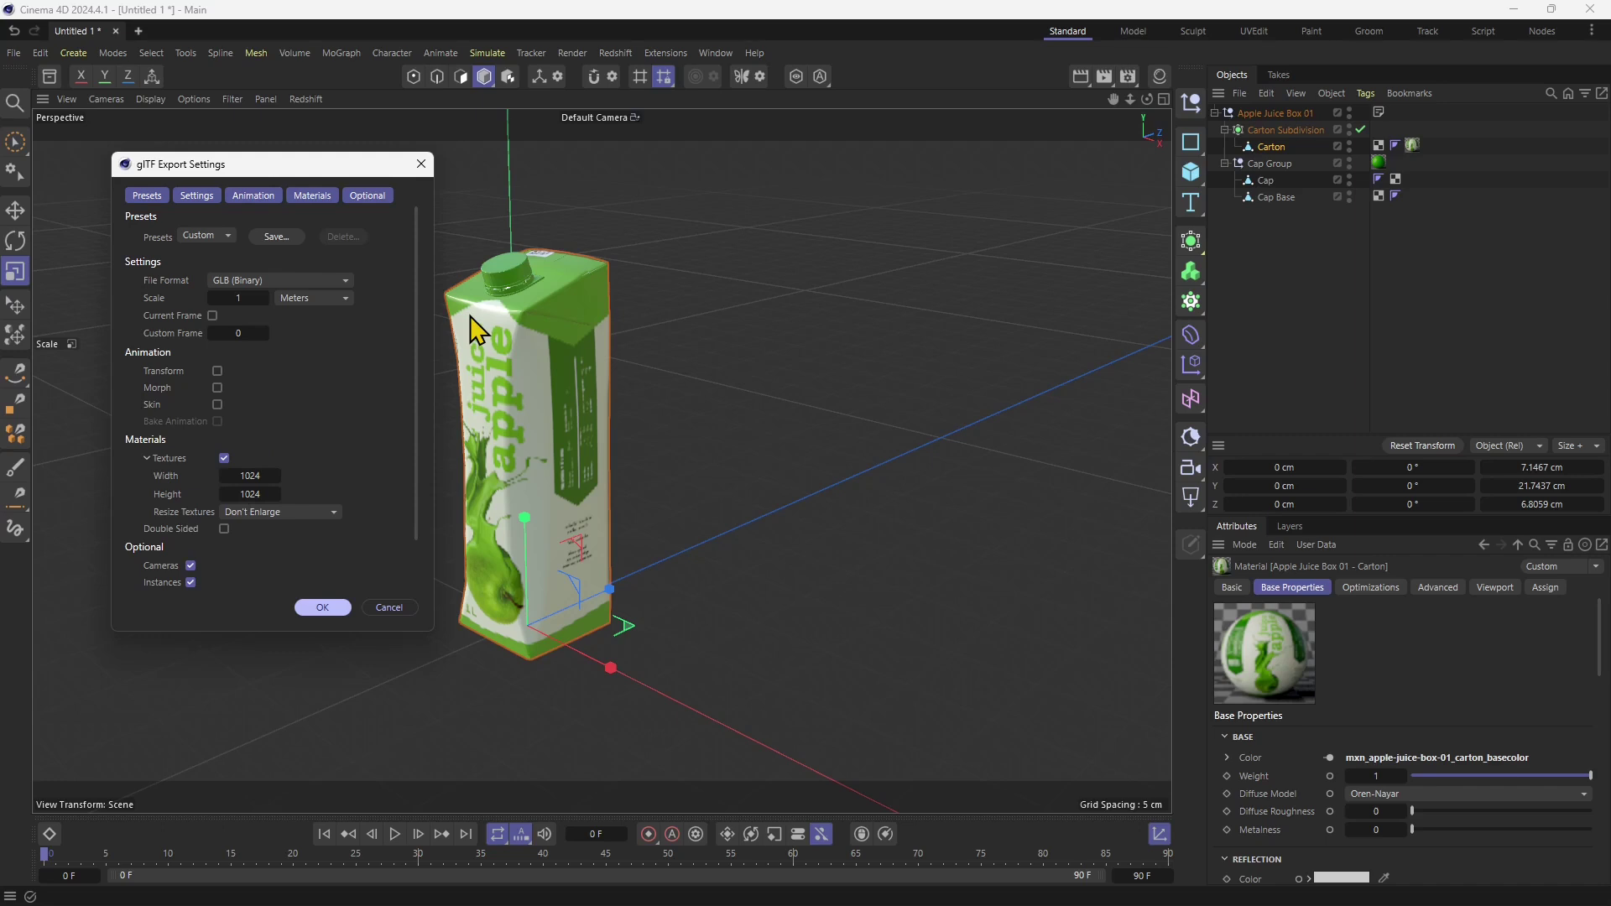
{"action": "left_click", "coordinate": [241, 480]}
{"action": "left_click", "coordinate": [246, 494]}
{"action": "left_click", "coordinate": [249, 481]}
{"action": "left_click", "coordinate": [255, 495]}
{"action": "left_click", "coordinate": [265, 513]}
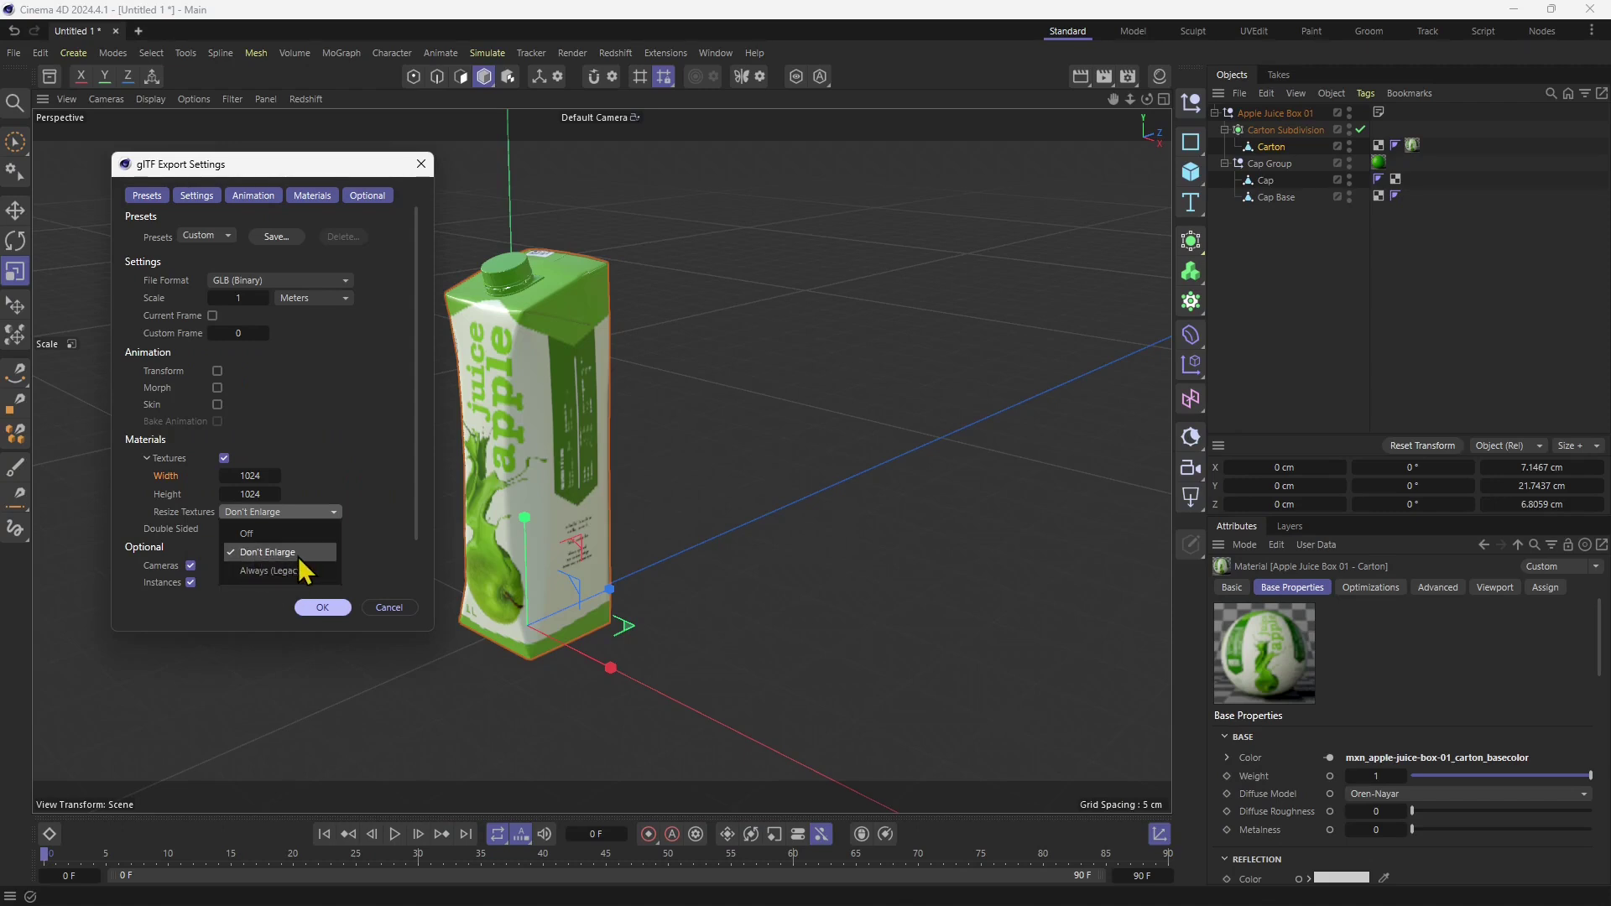
{"action": "left_click", "coordinate": [268, 552]}
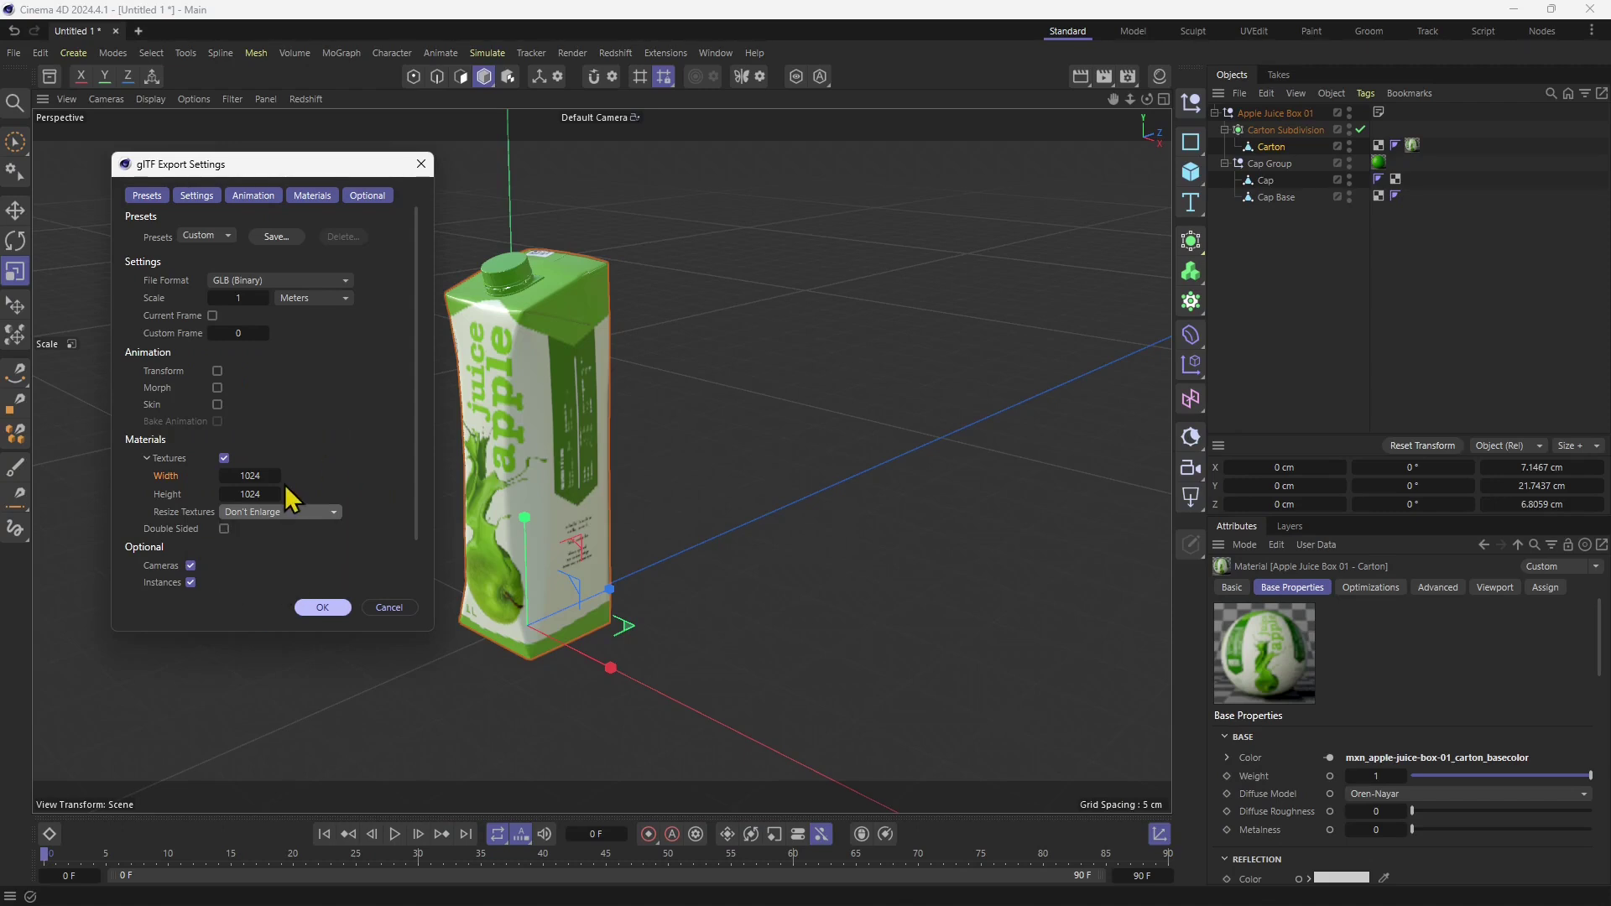
{"action": "left_click", "coordinate": [322, 606]}
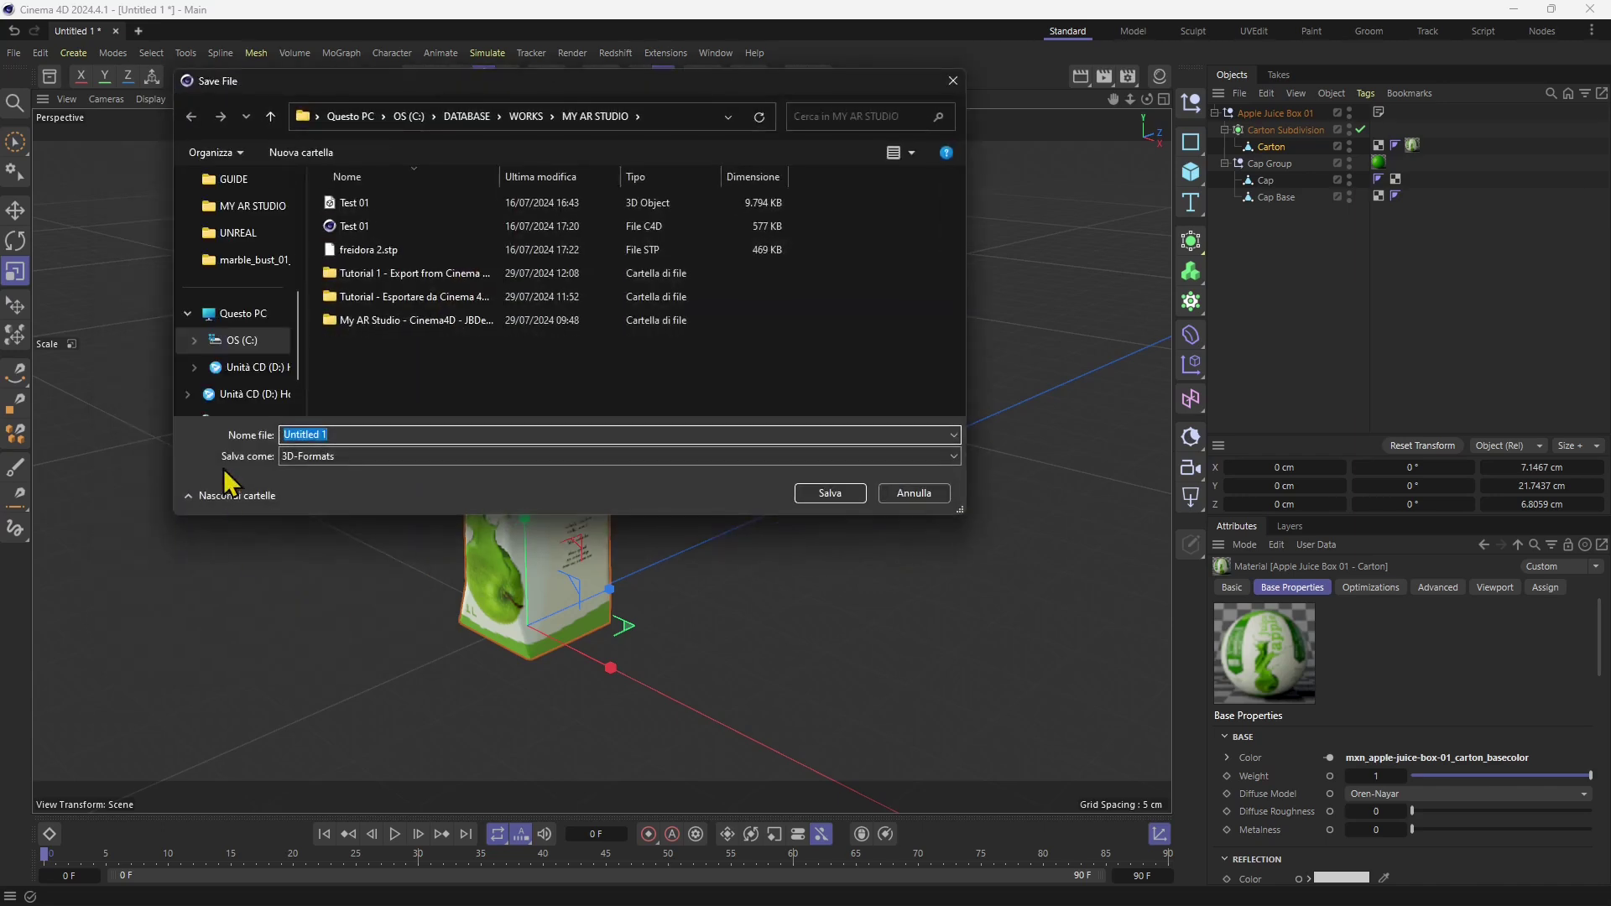
Save the exported model as Apple BOX C4D in the MY AR STUDIO folder
{"action": "left_click_drag", "start_coordinate": [504, 175], "coordinate": [401, 177]}
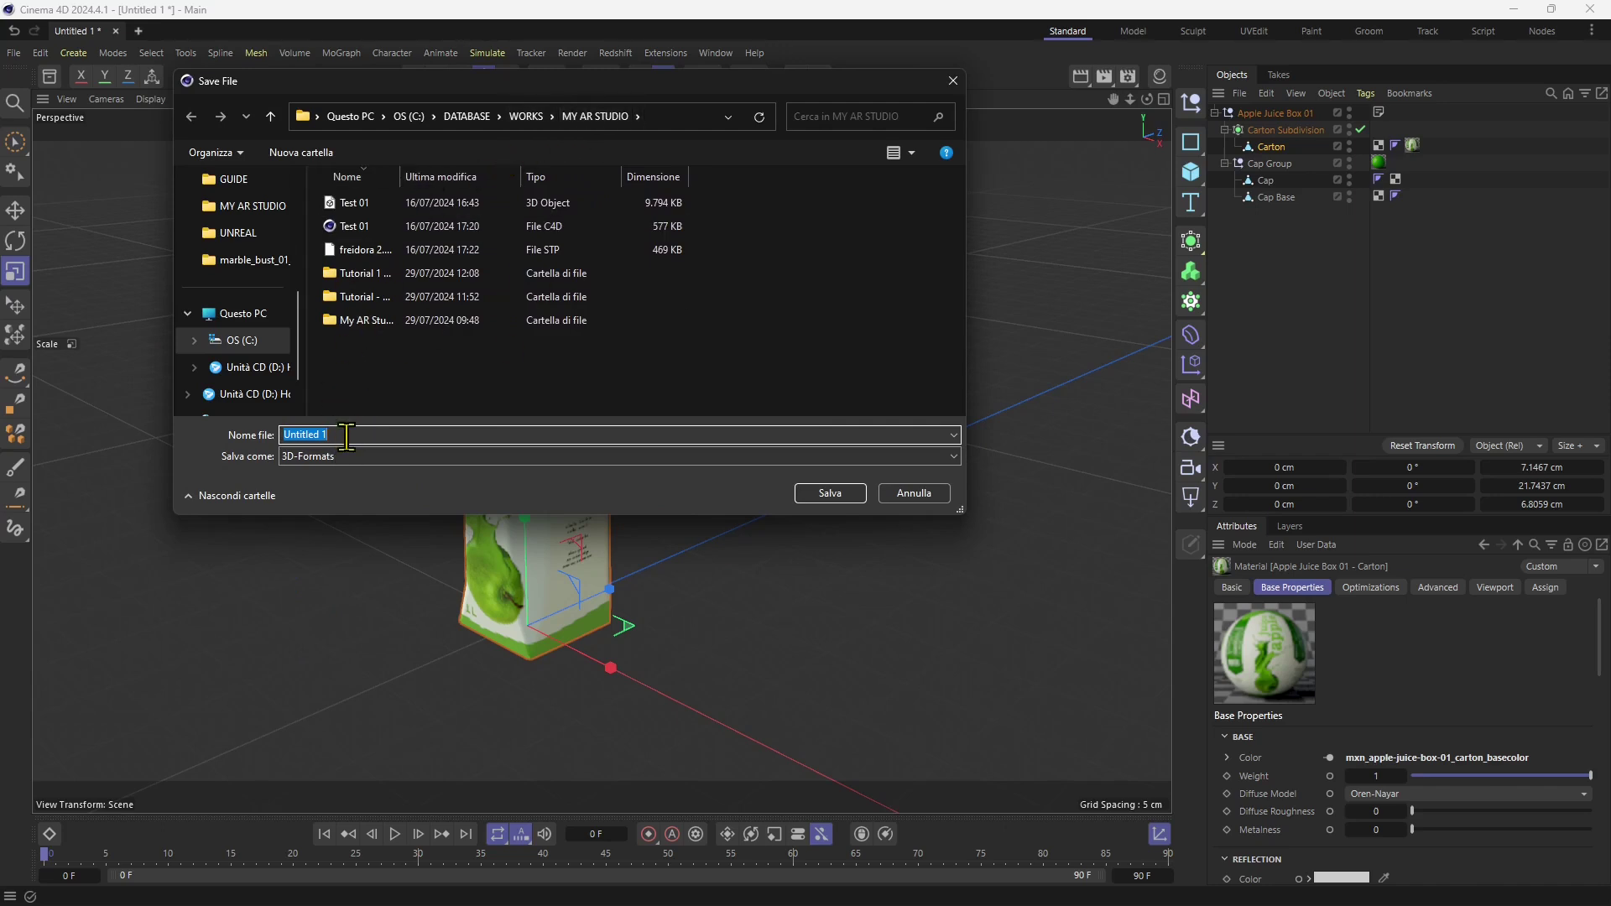
{"action": "left_click", "coordinate": [385, 431]}
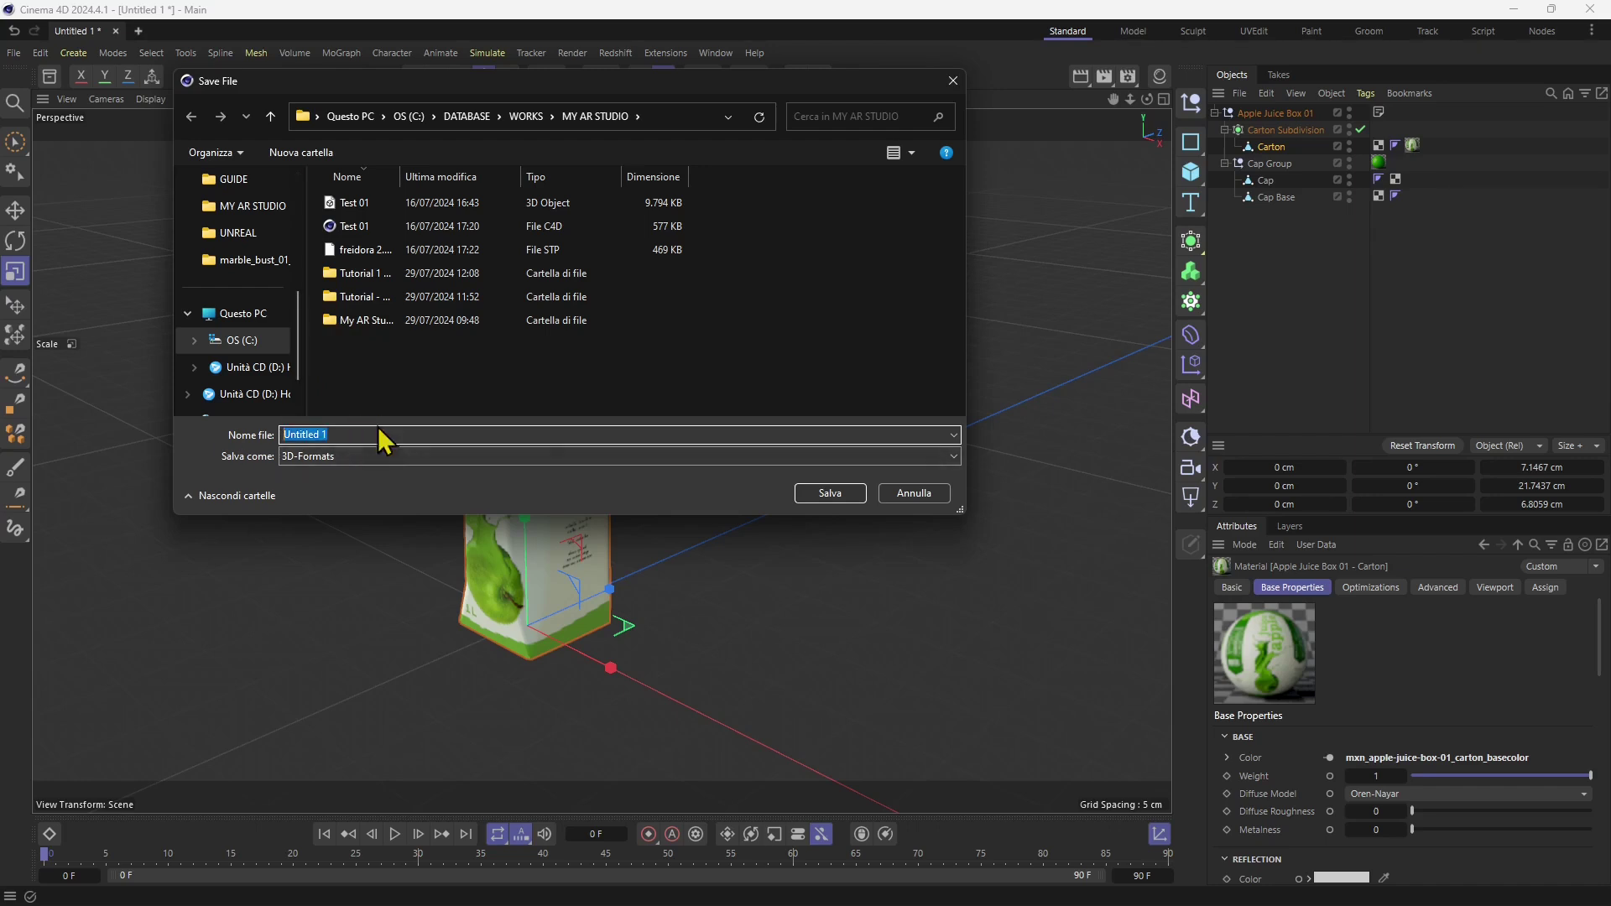
{"action": "type", "text": "Apple BOX"}
{"action": "left_click", "coordinate": [554, 430]}
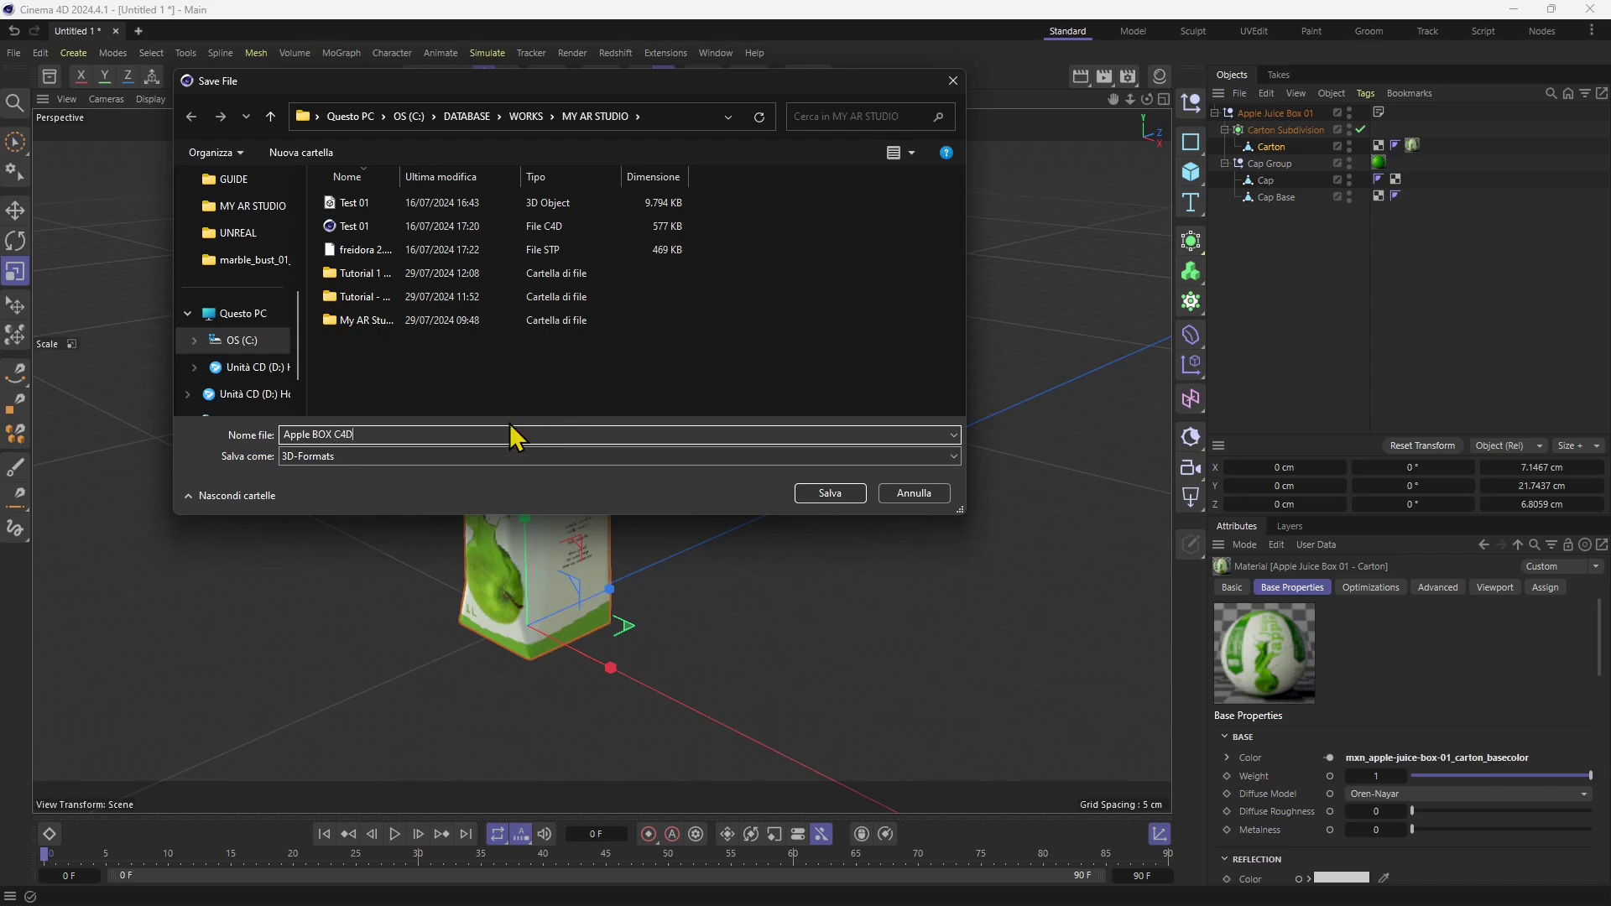
{"action": "left_click", "coordinate": [813, 495]}
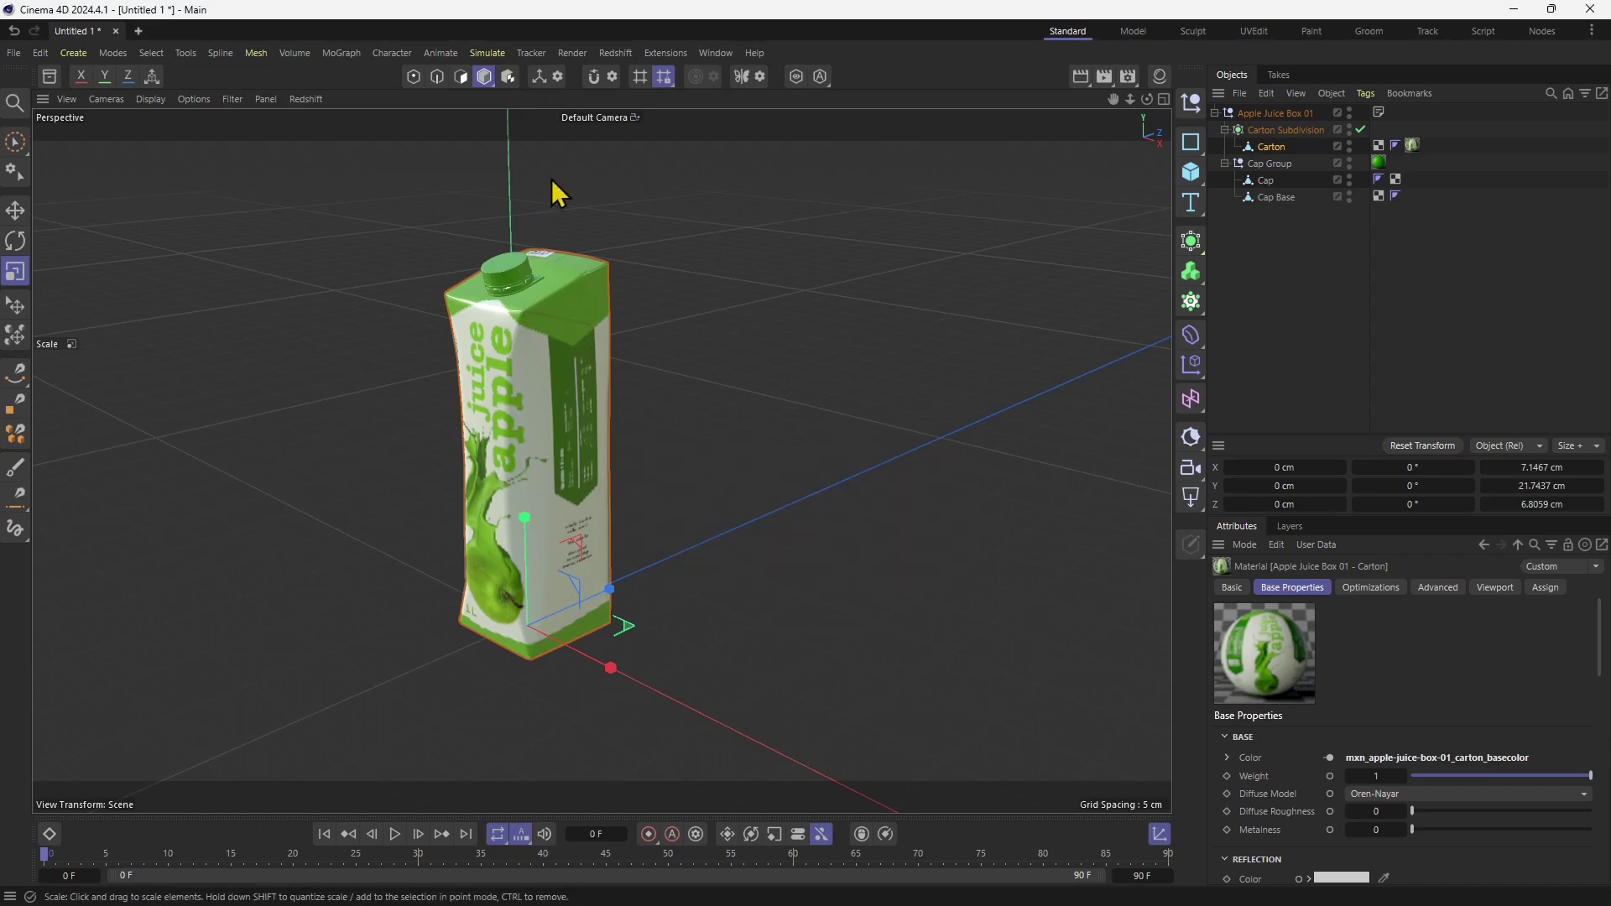
Switch to the browser, visit the My AR Studio website from the search results and enter its product panel
{"action": "key", "text": "alt+Tab"}
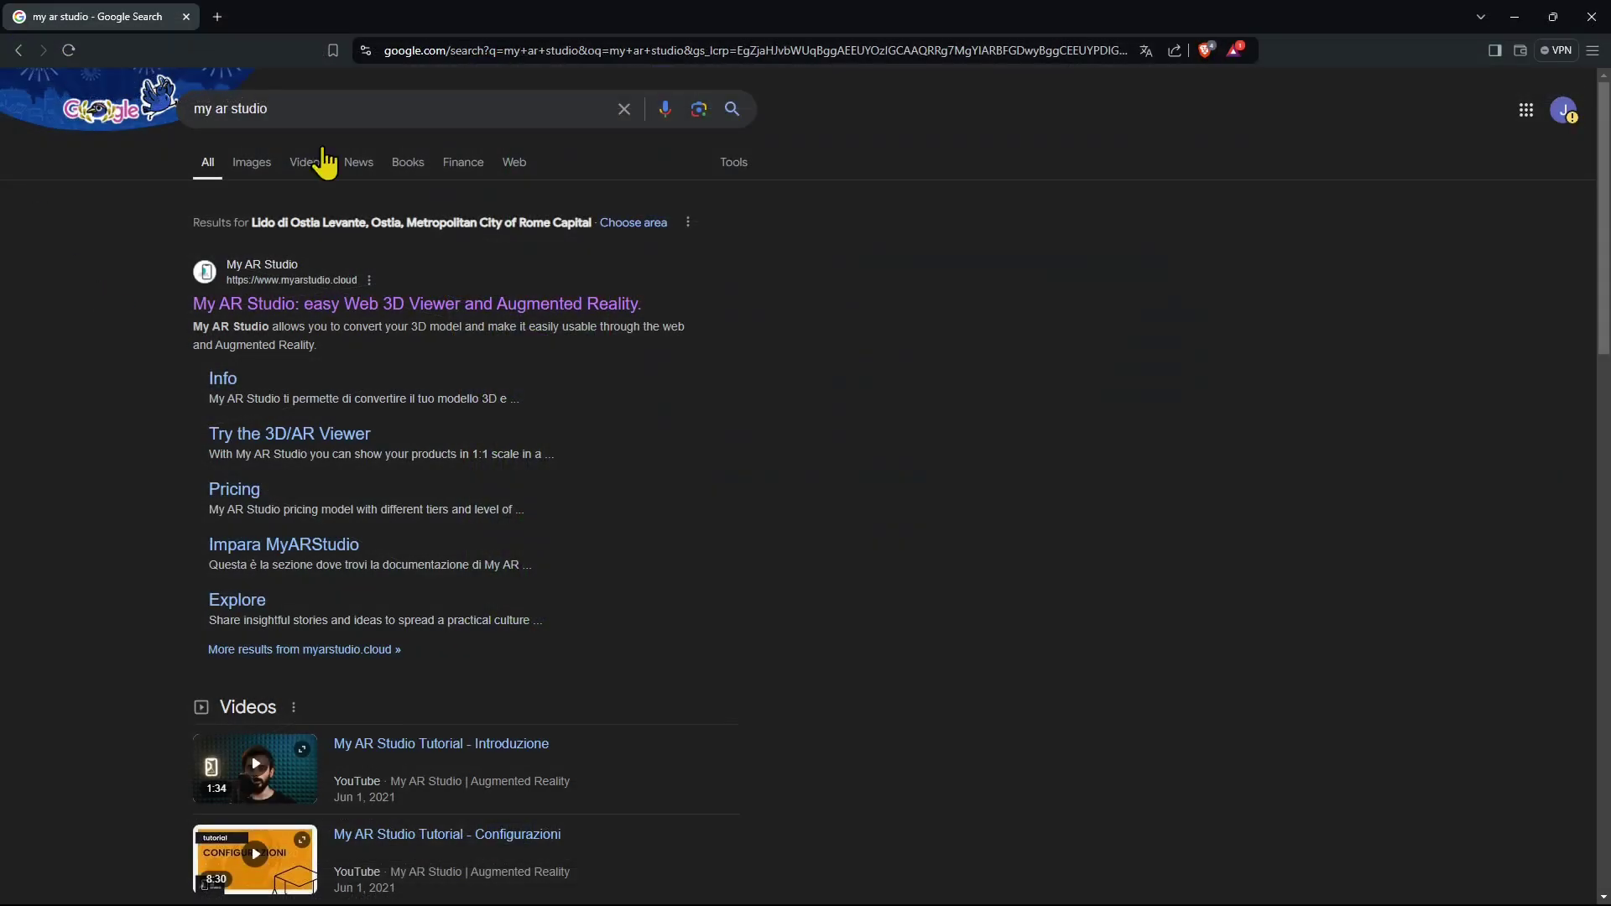
{"action": "left_click", "coordinate": [217, 115]}
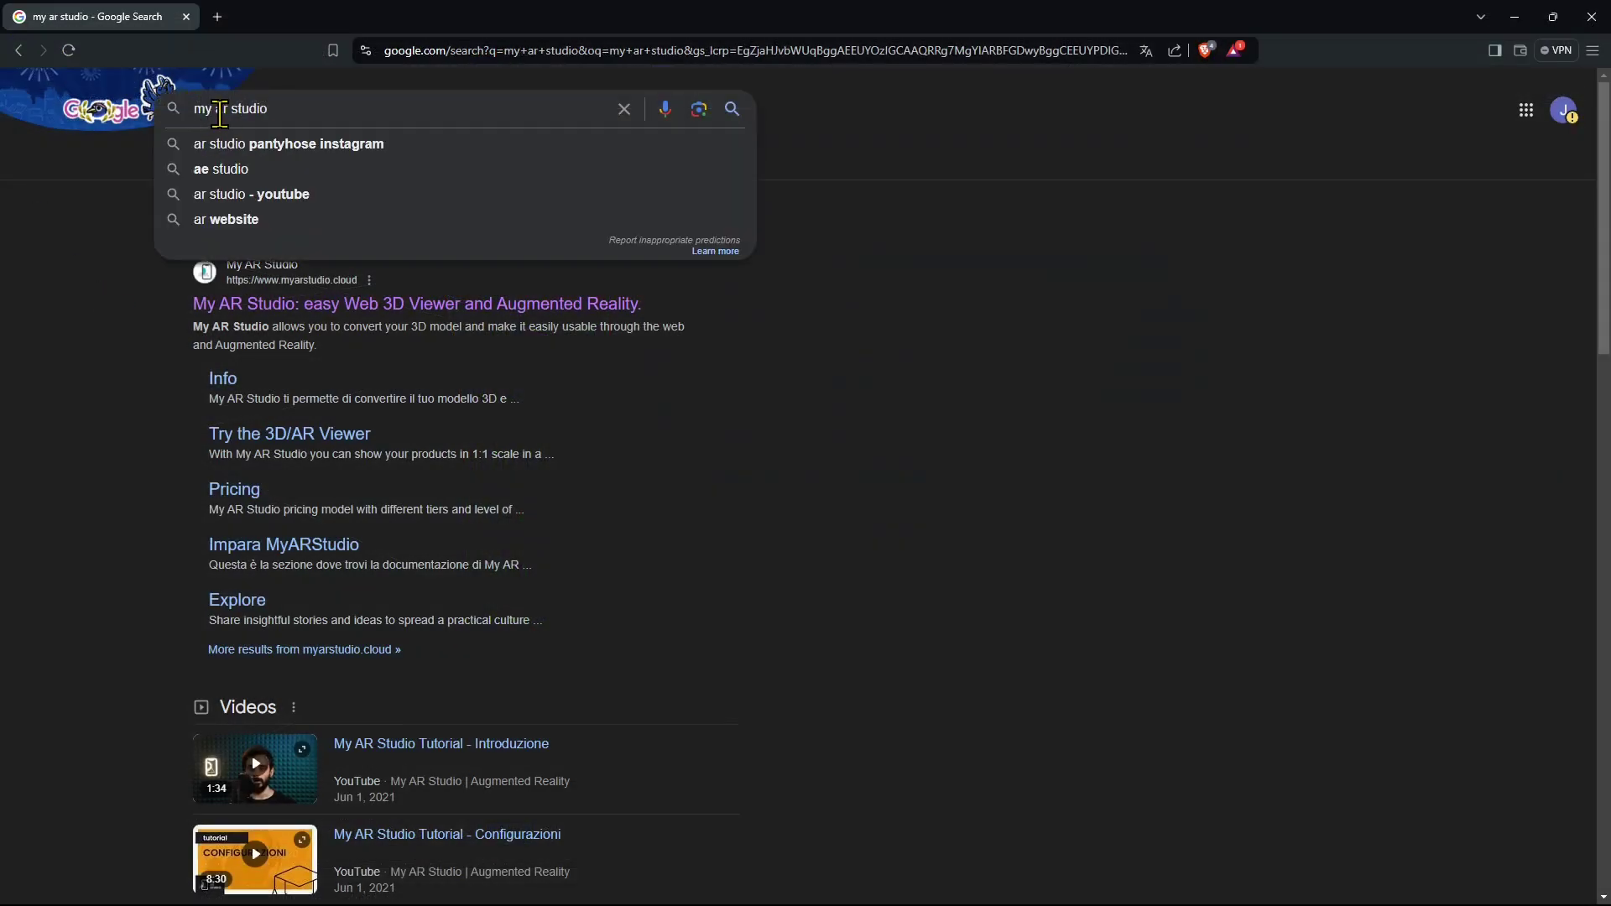
{"action": "left_click", "coordinate": [242, 309]}
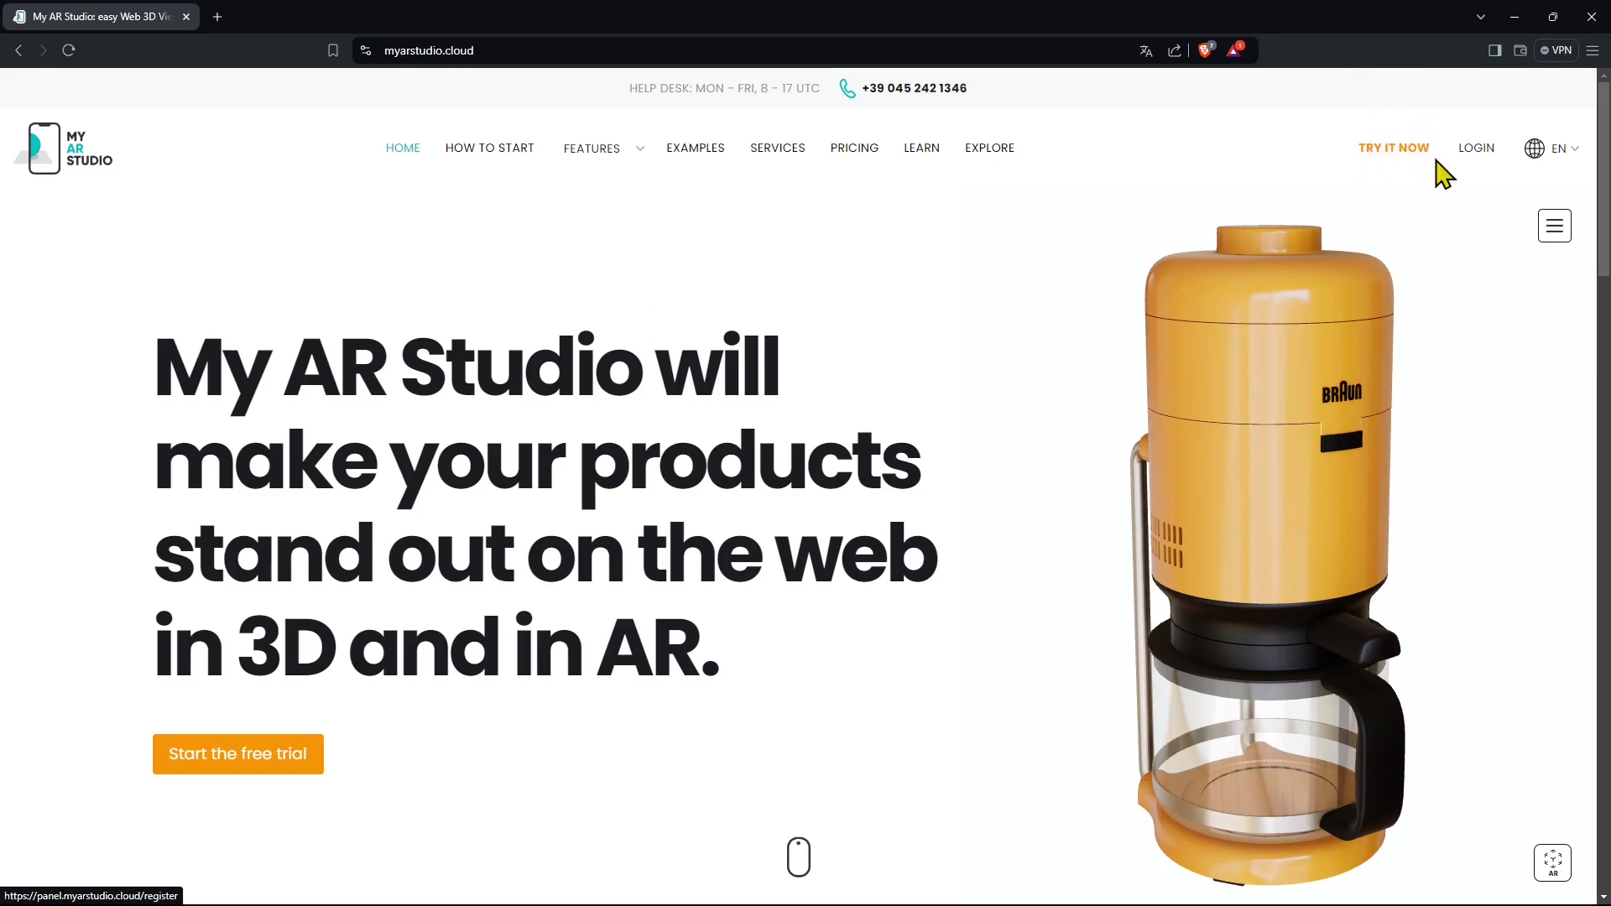
{"action": "left_click", "coordinate": [1391, 159]}
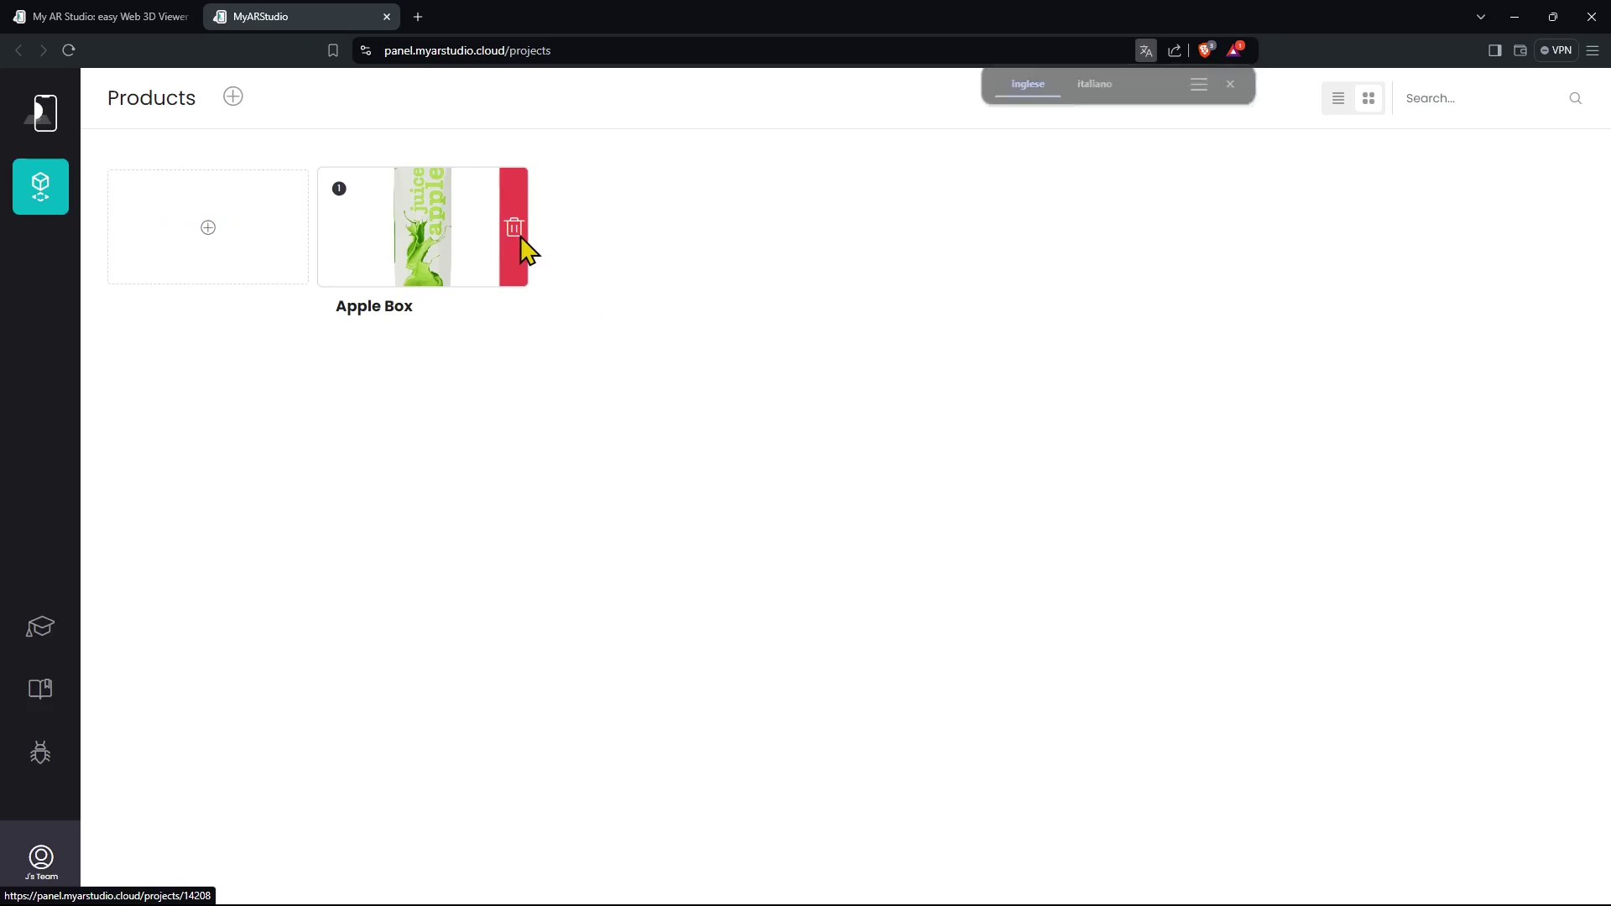
Delete the existing Apple Box project from the product list and start a new project
{"action": "left_click", "coordinate": [518, 241]}
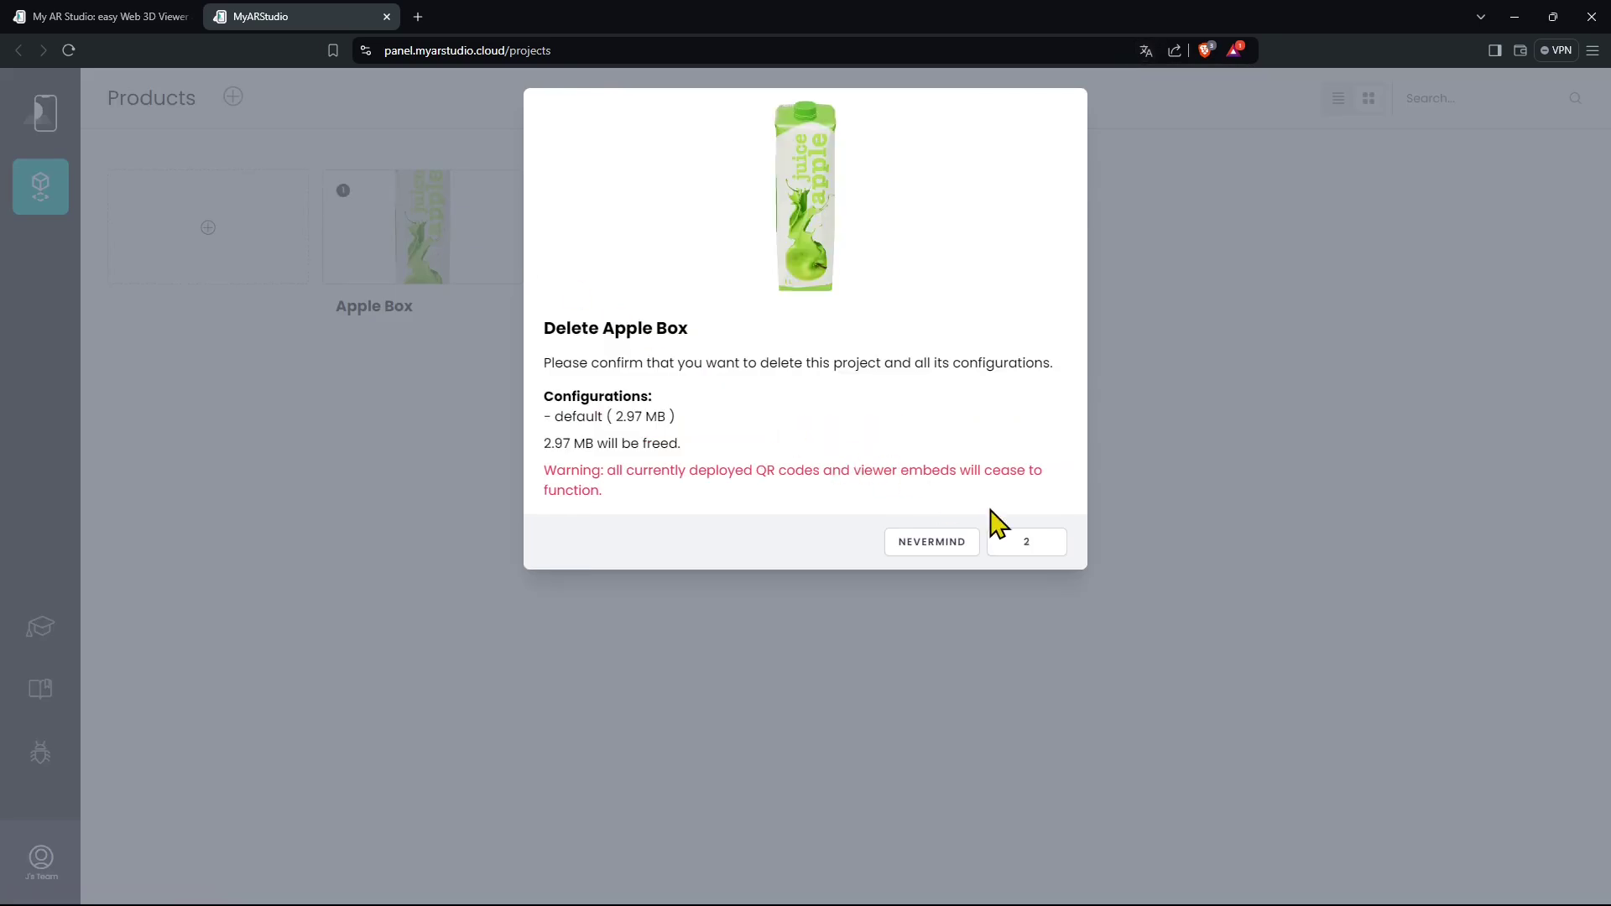
{"action": "left_click", "coordinate": [1025, 546]}
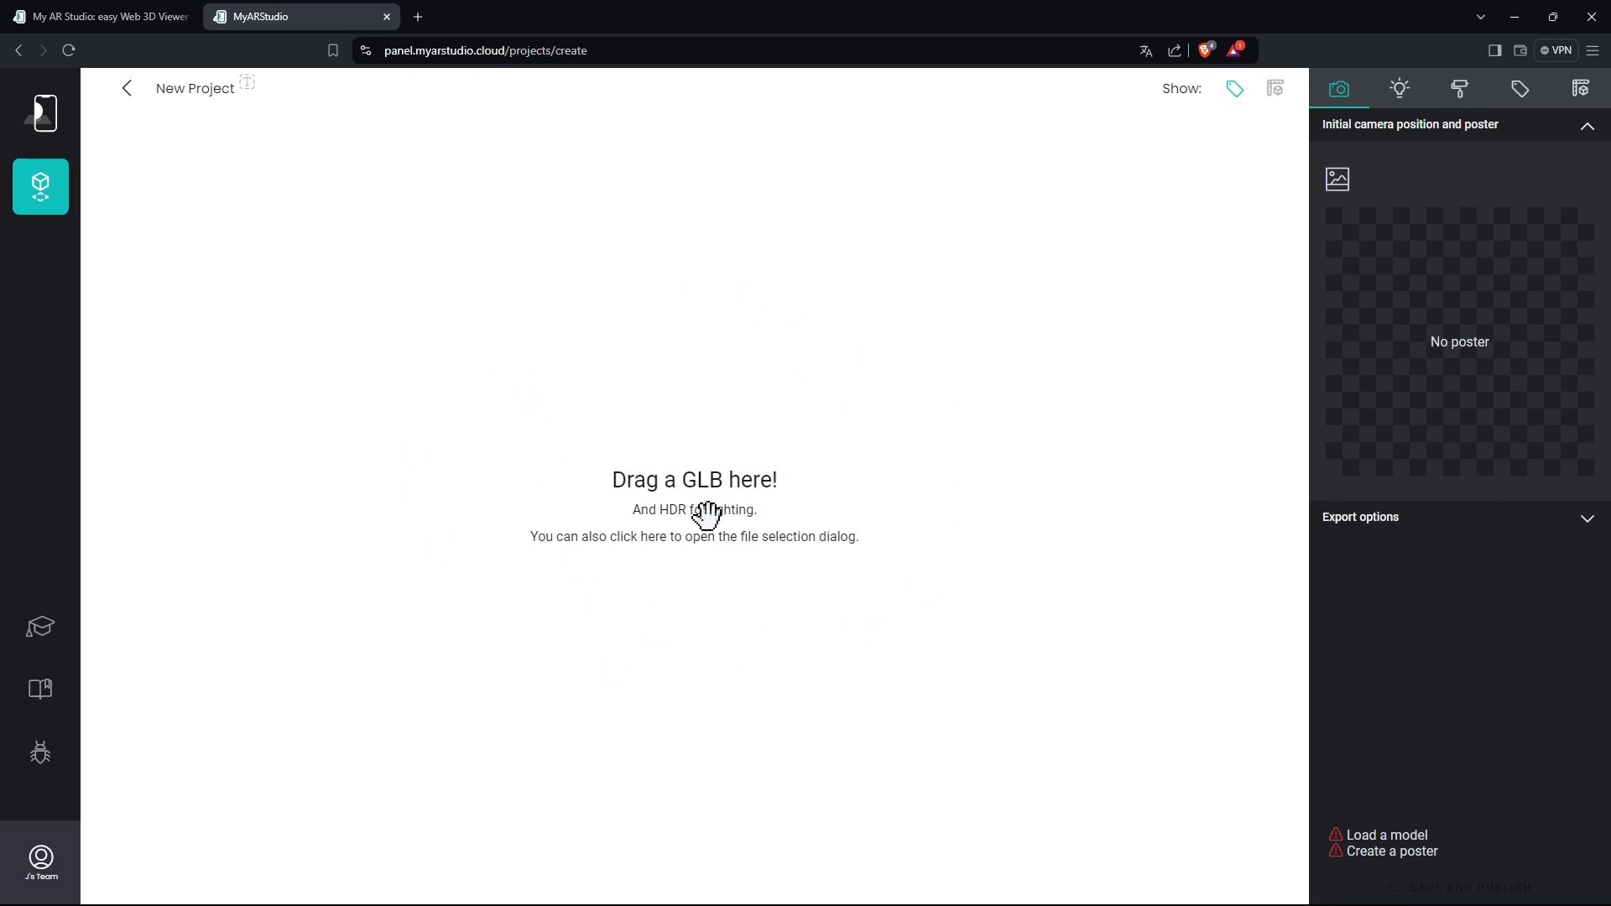
Load the Apple BOX C4D model from the MY AR STUDIO folder into the new project
{"action": "left_click", "coordinate": [678, 497]}
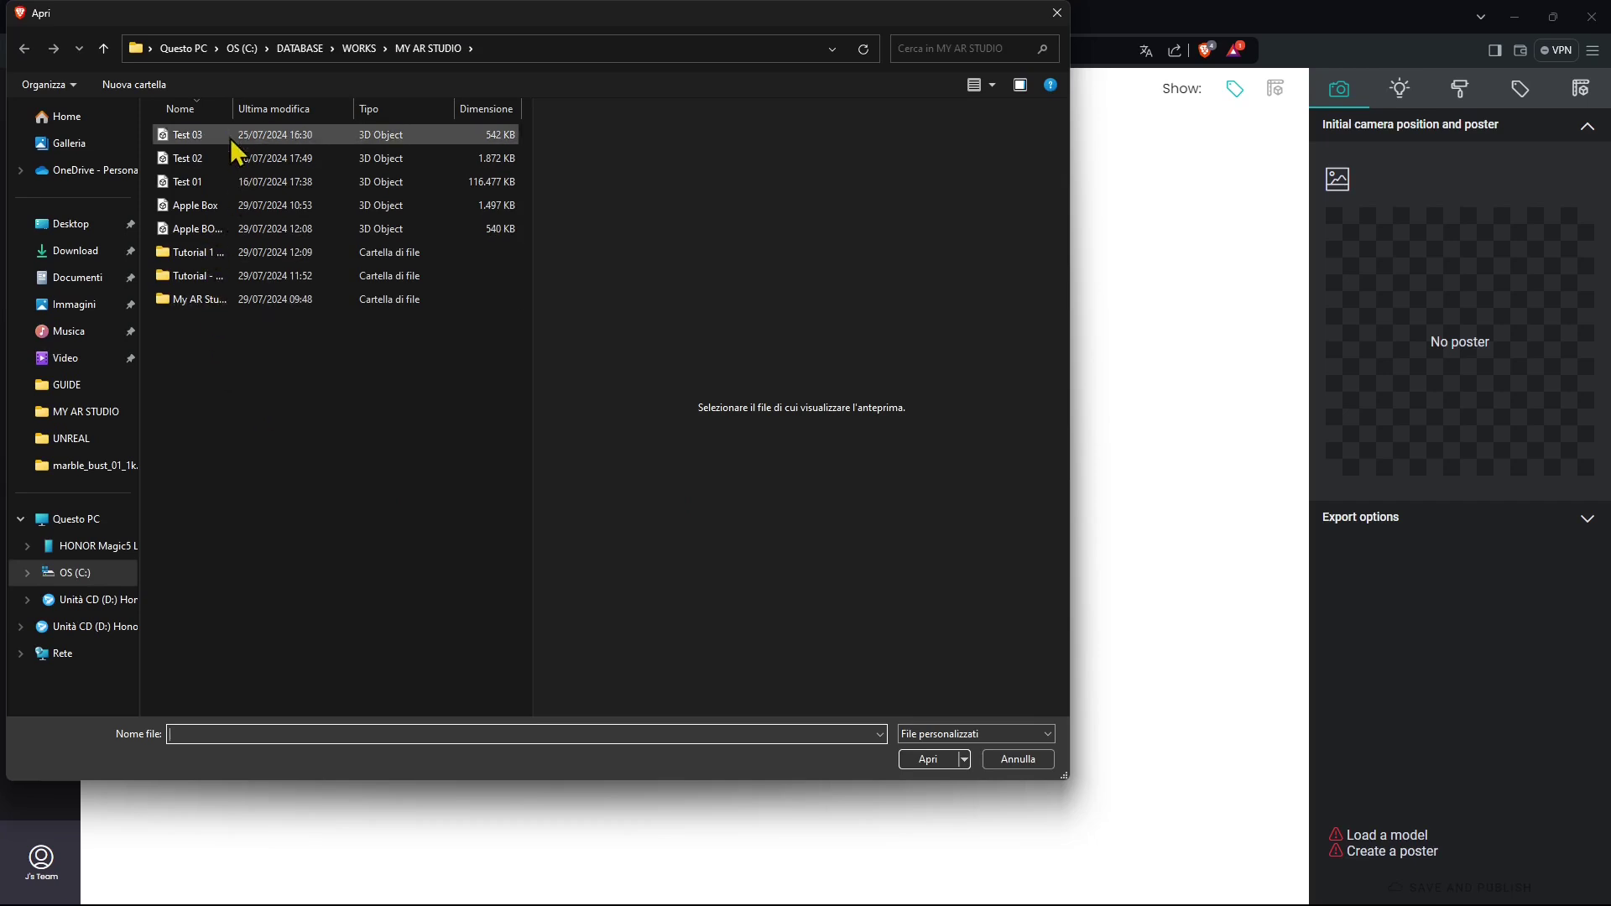
{"action": "left_click_drag", "start_coordinate": [234, 104], "coordinate": [313, 111]}
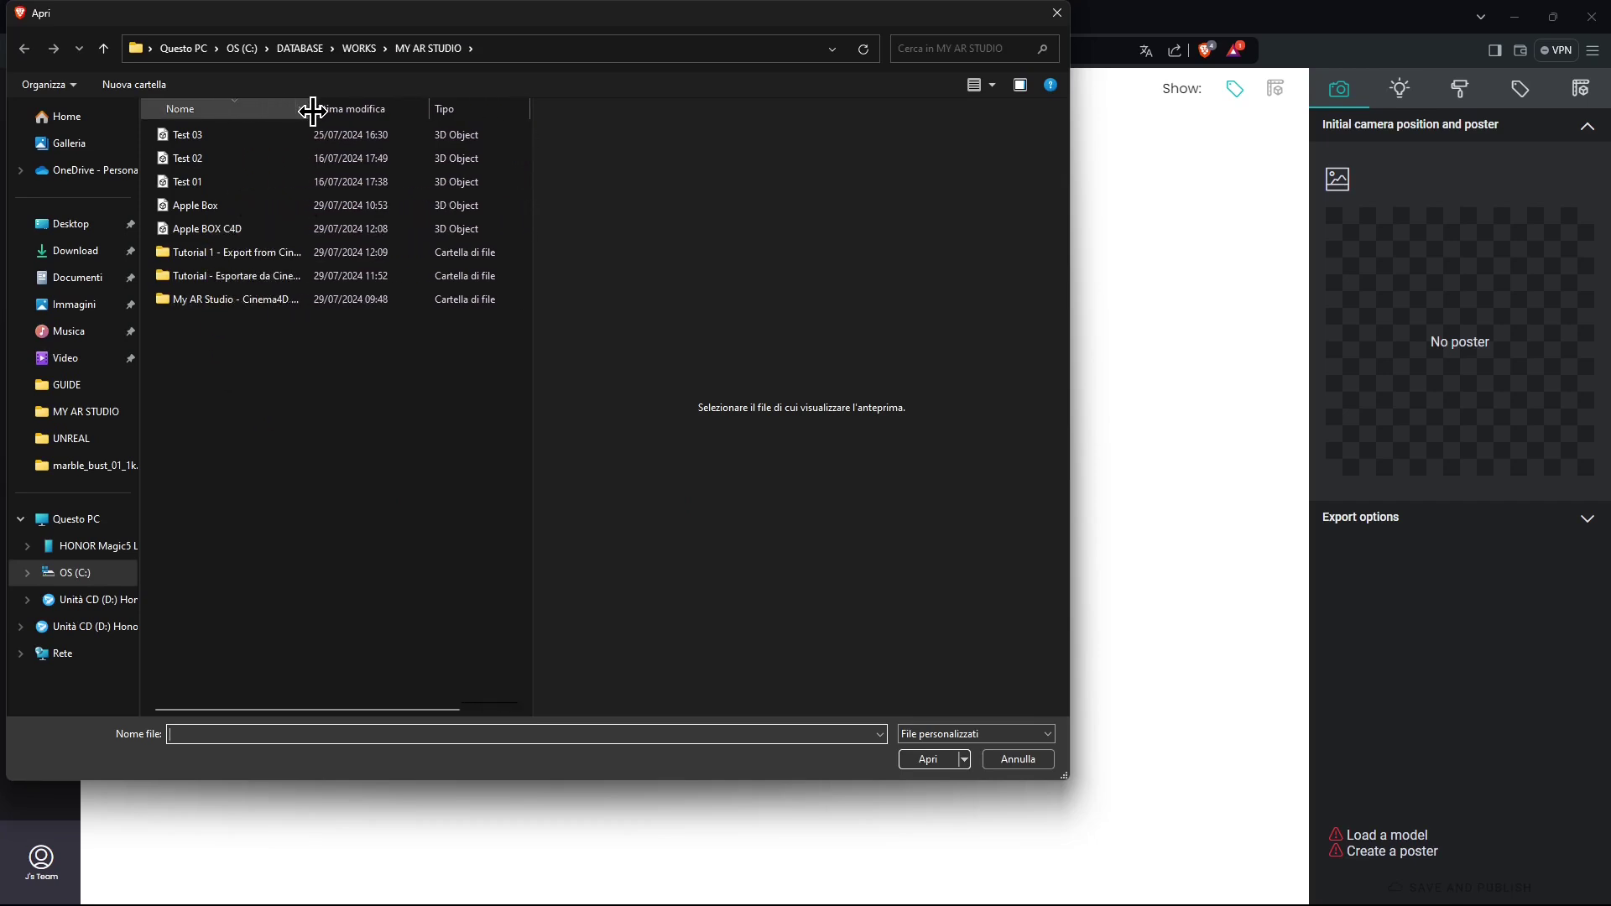
{"action": "left_click", "coordinate": [212, 235]}
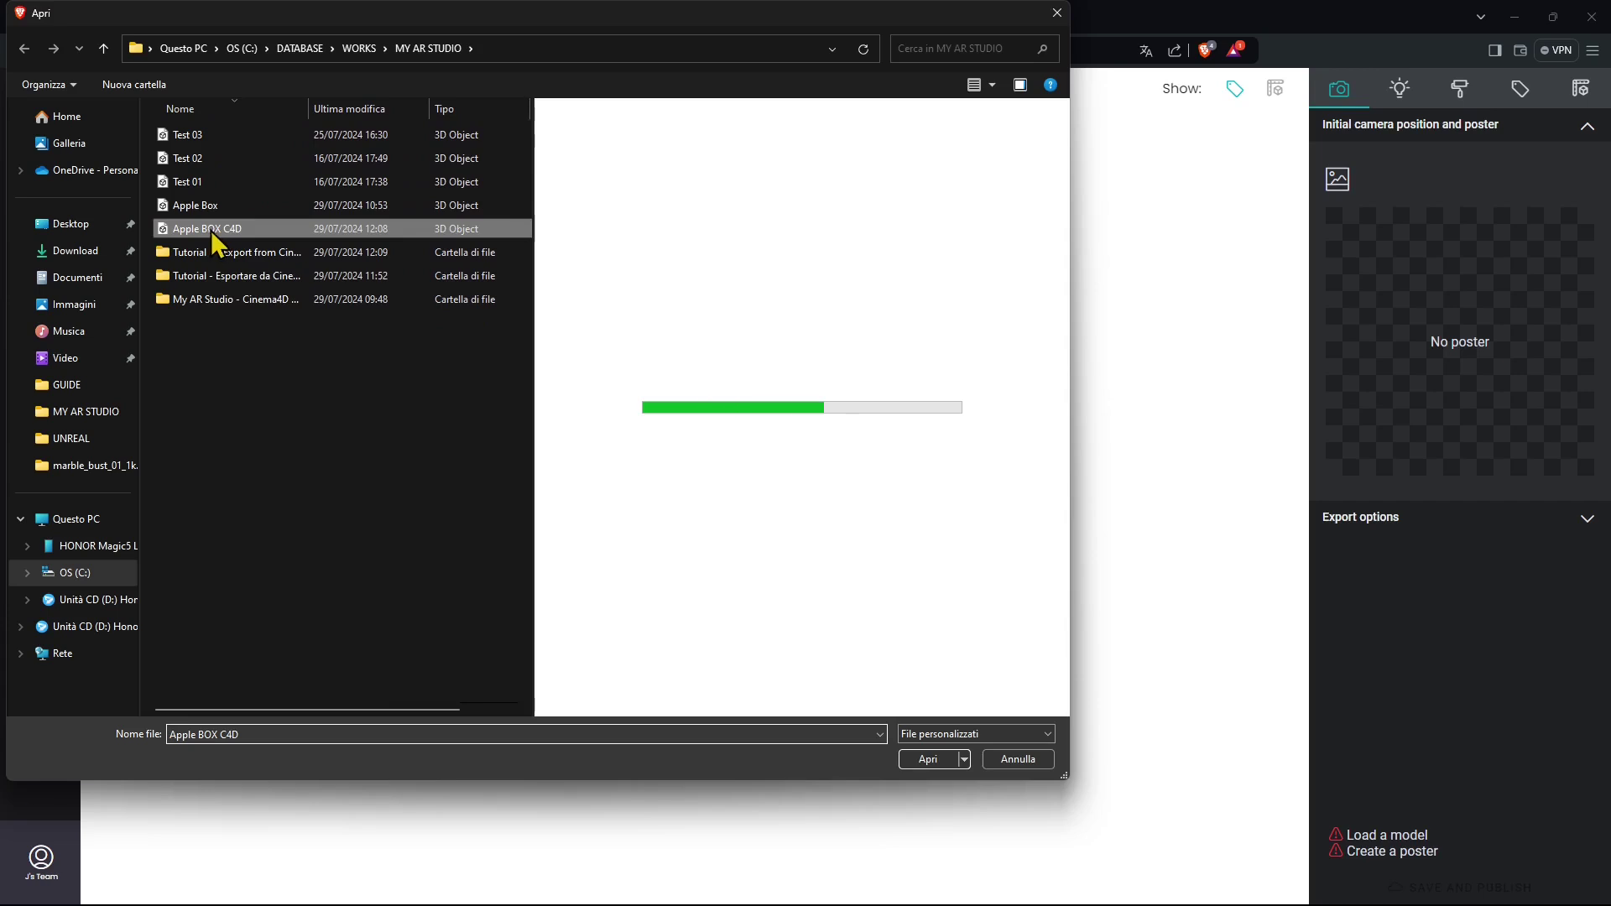
{"action": "left_click_drag", "start_coordinate": [813, 314], "coordinate": [771, 255]}
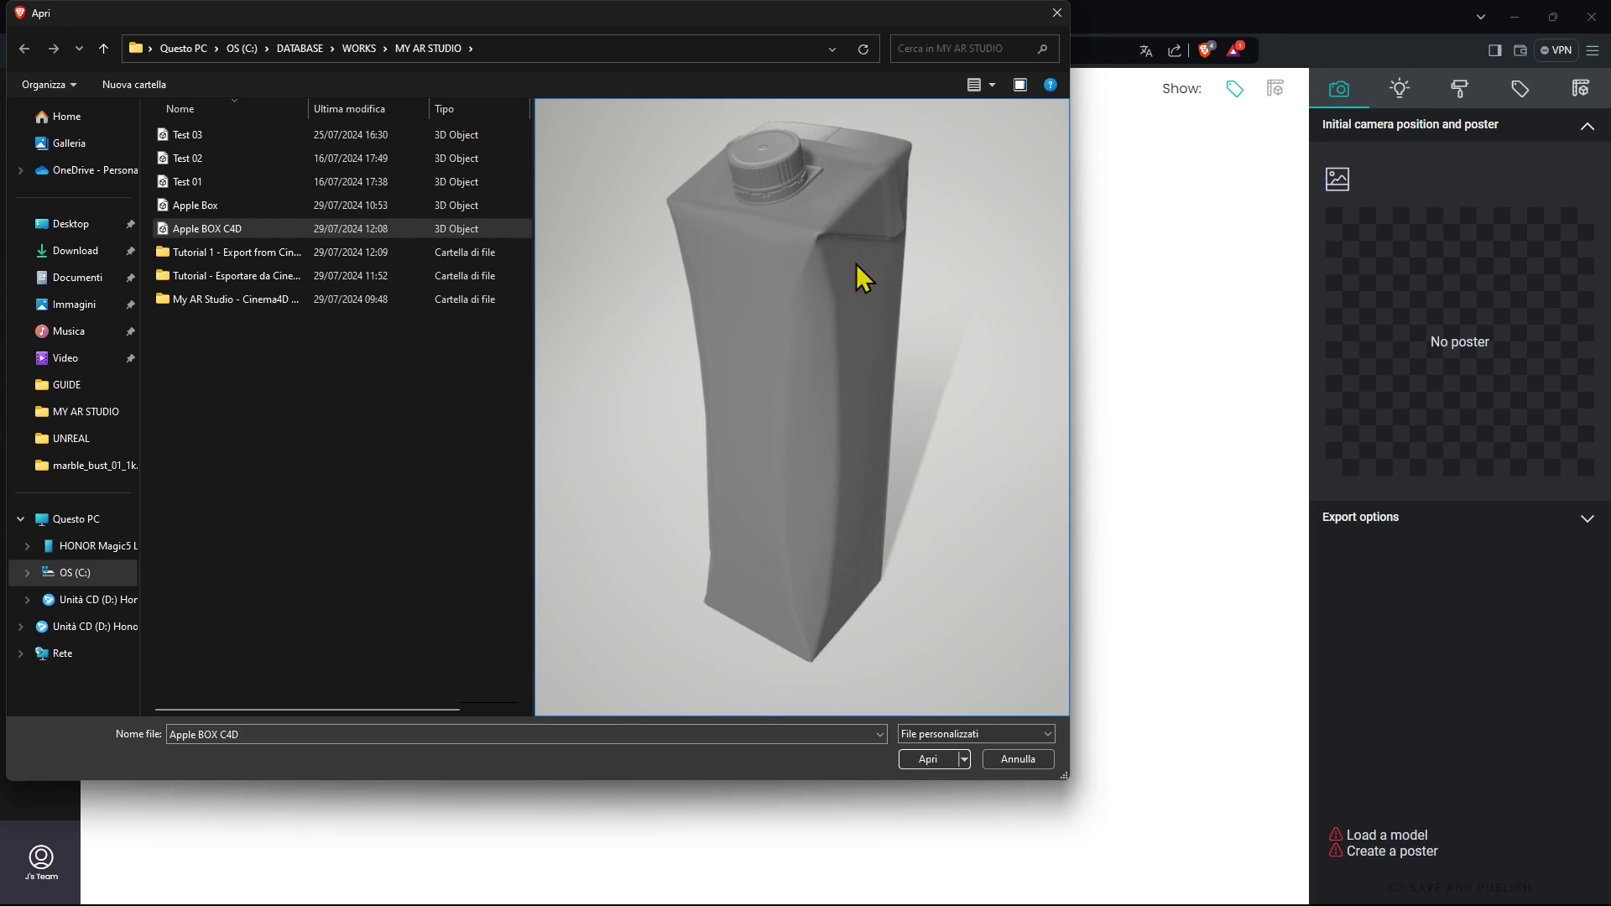
{"action": "left_click", "coordinate": [927, 759]}
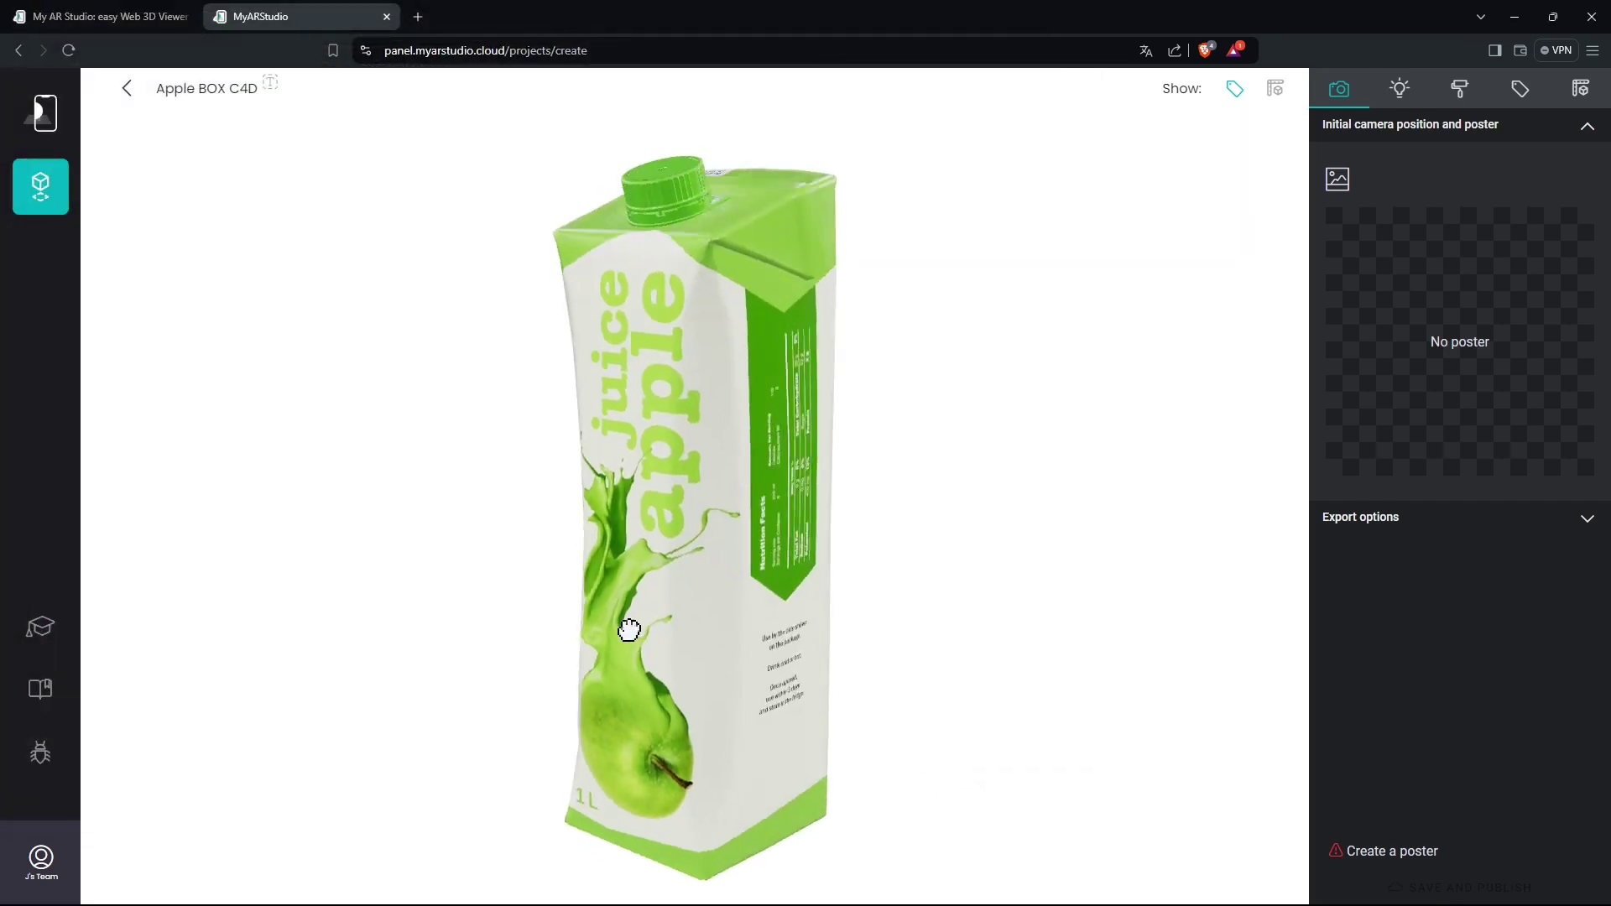
Generate a poster of the carton turned to yaw -36,56 and pitch 69,38, and leave the poster view
{"action": "left_click_drag", "start_coordinate": [629, 630], "coordinate": [703, 557]}
{"action": "left_click_drag", "start_coordinate": [728, 612], "coordinate": [839, 601]}
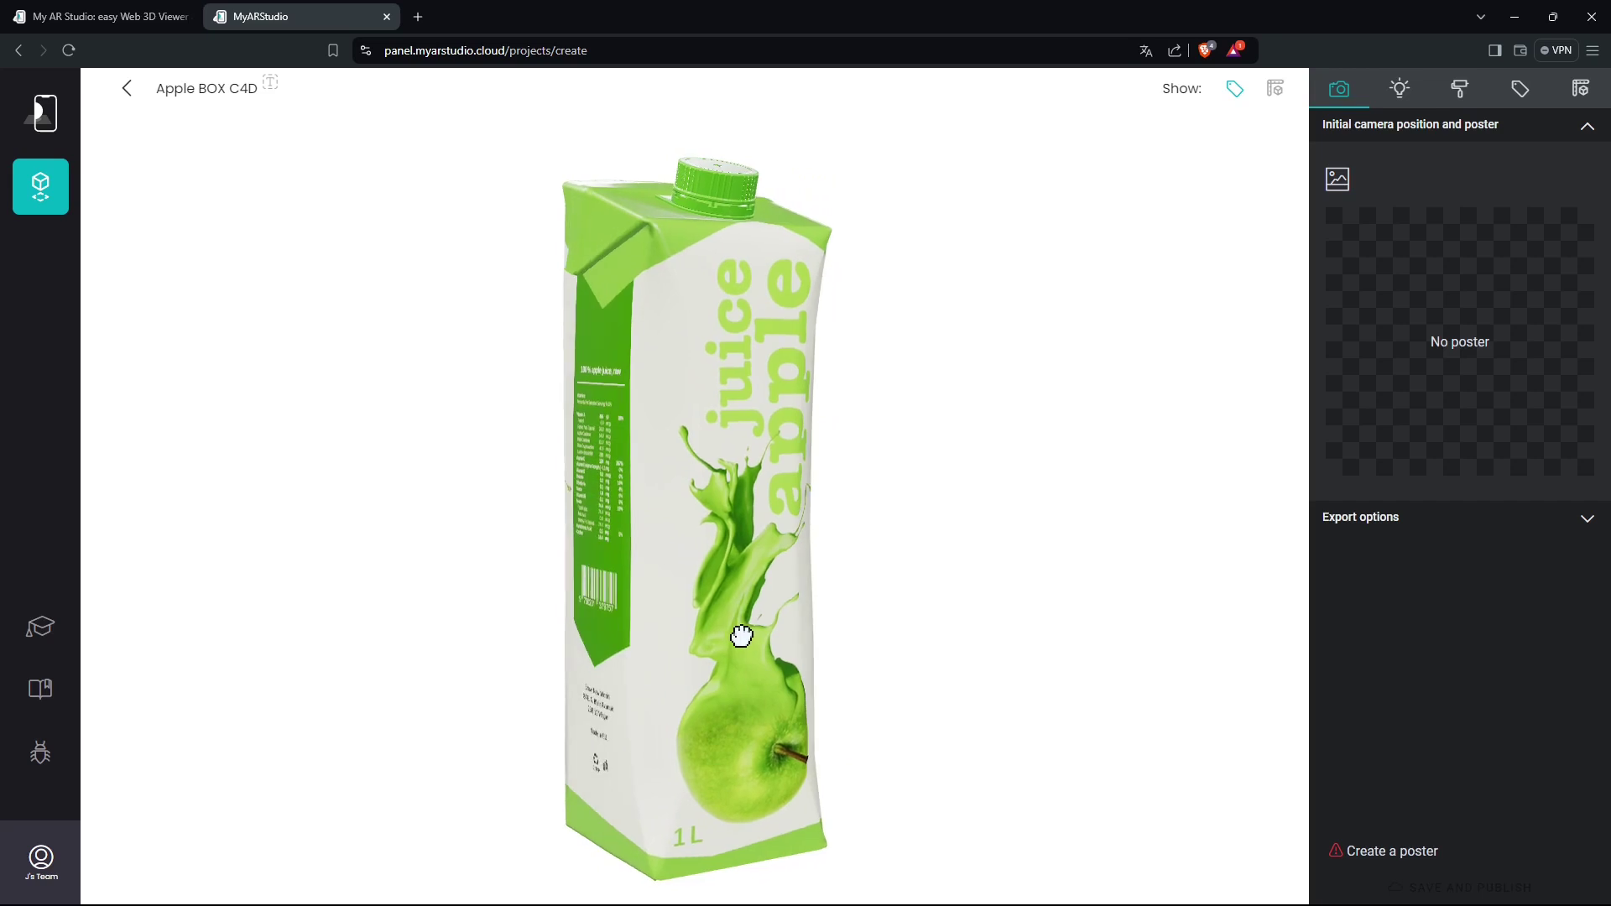
{"action": "left_click_drag", "start_coordinate": [742, 636], "coordinate": [557, 640]}
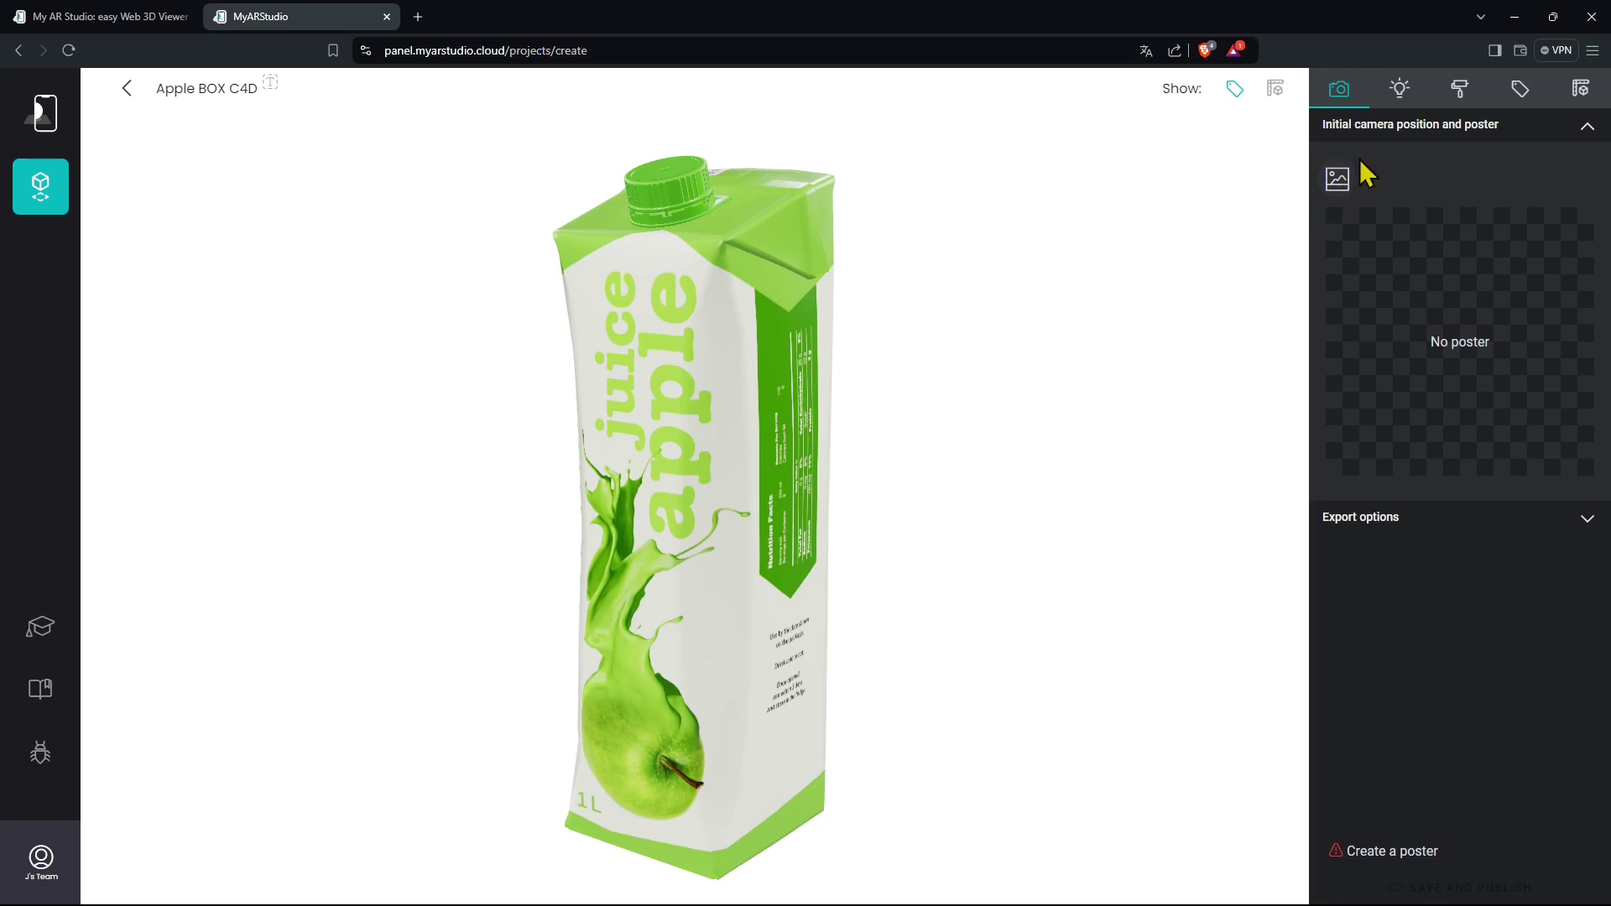
{"action": "left_click", "coordinate": [1337, 180]}
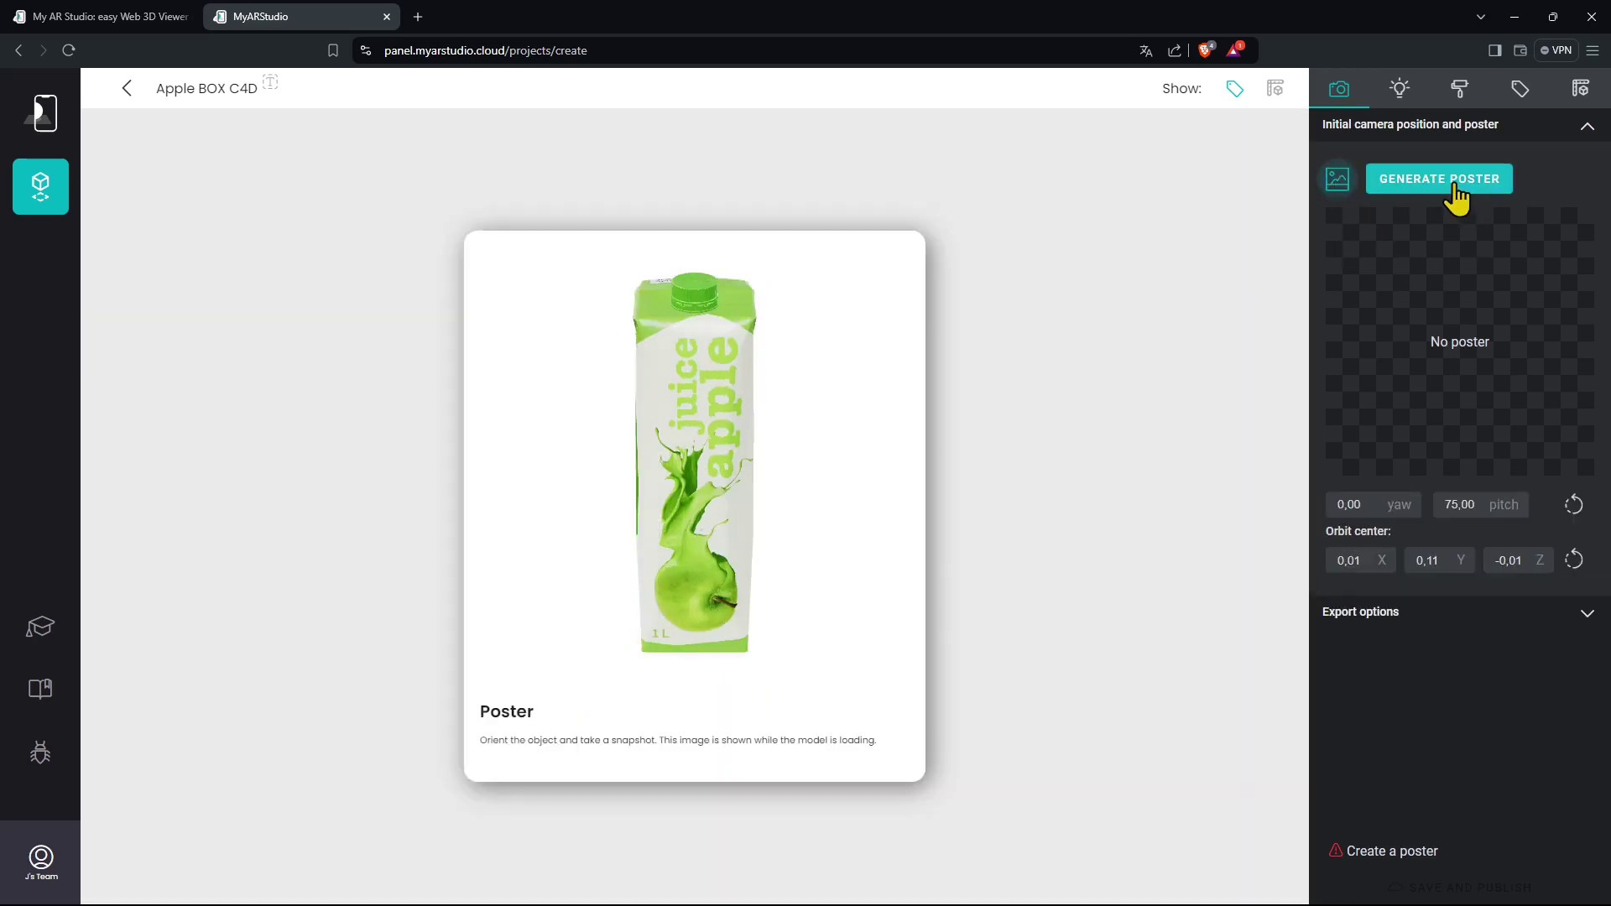
{"action": "left_click_drag", "start_coordinate": [707, 453], "coordinate": [769, 443]}
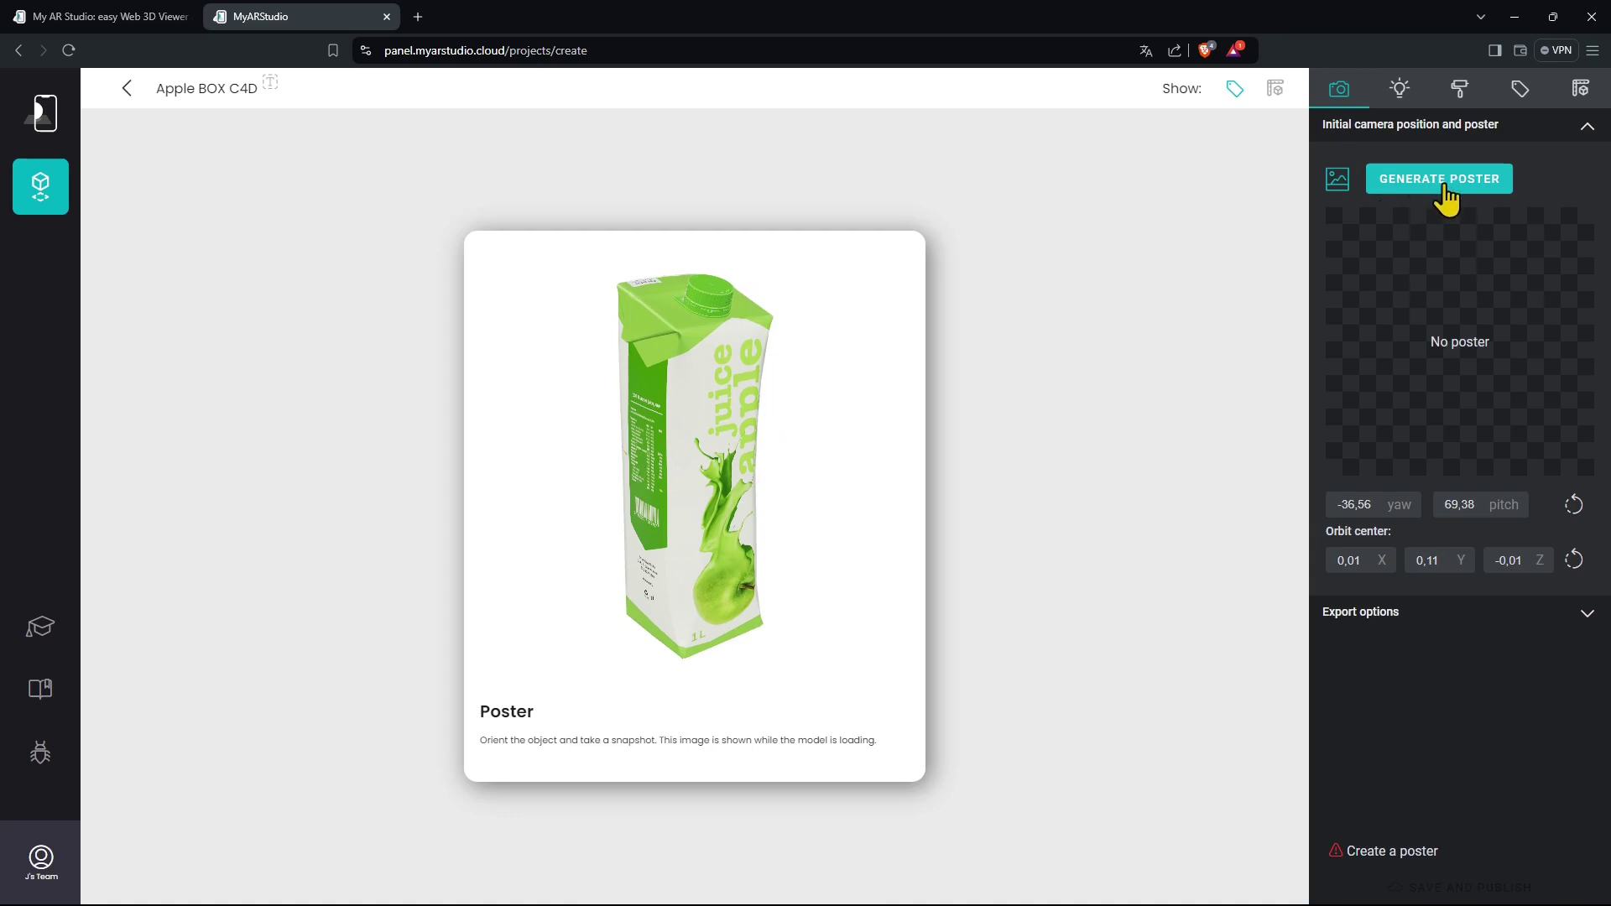
{"action": "left_click", "coordinate": [1445, 188]}
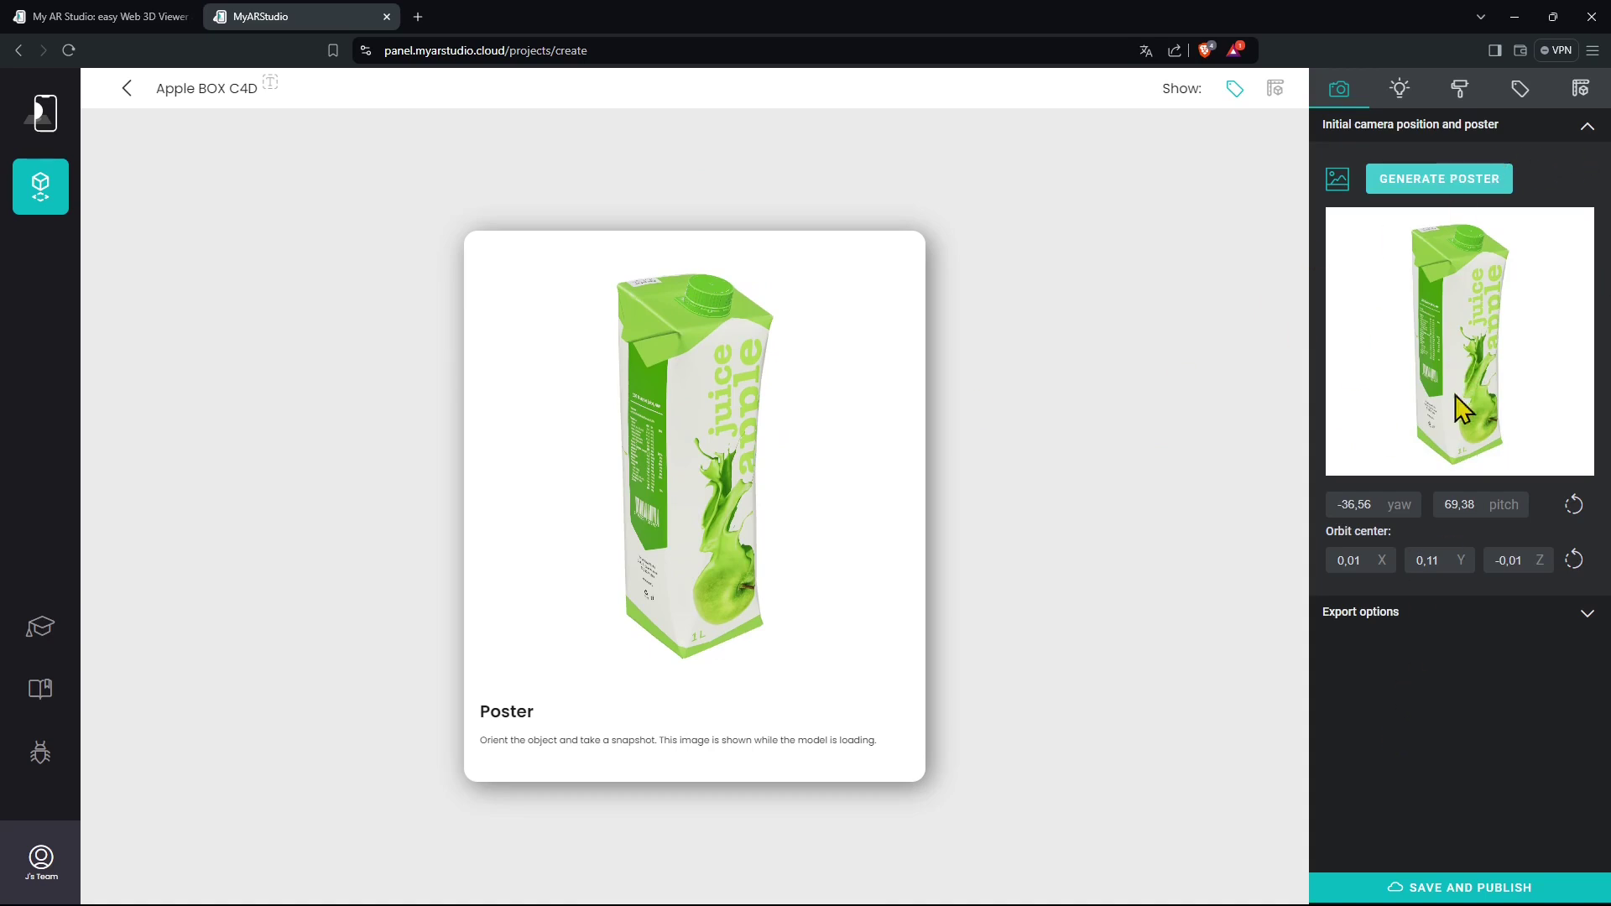
{"action": "left_click", "coordinate": [1338, 184]}
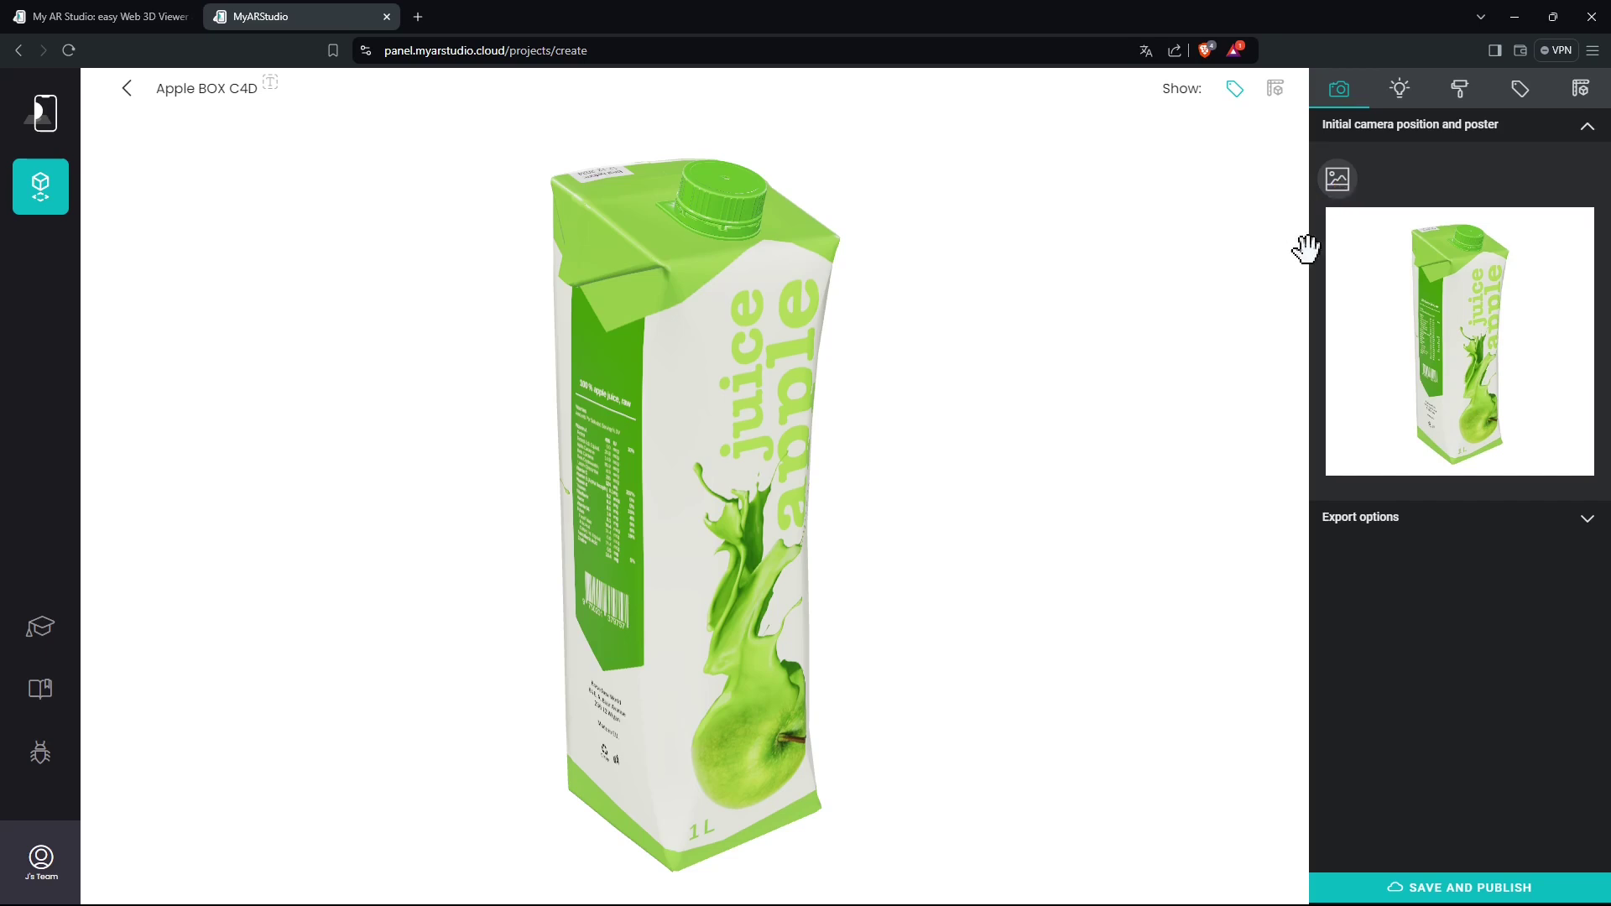
Display the model's physical dimensions to check its real-world size
{"action": "left_click", "coordinate": [1583, 97]}
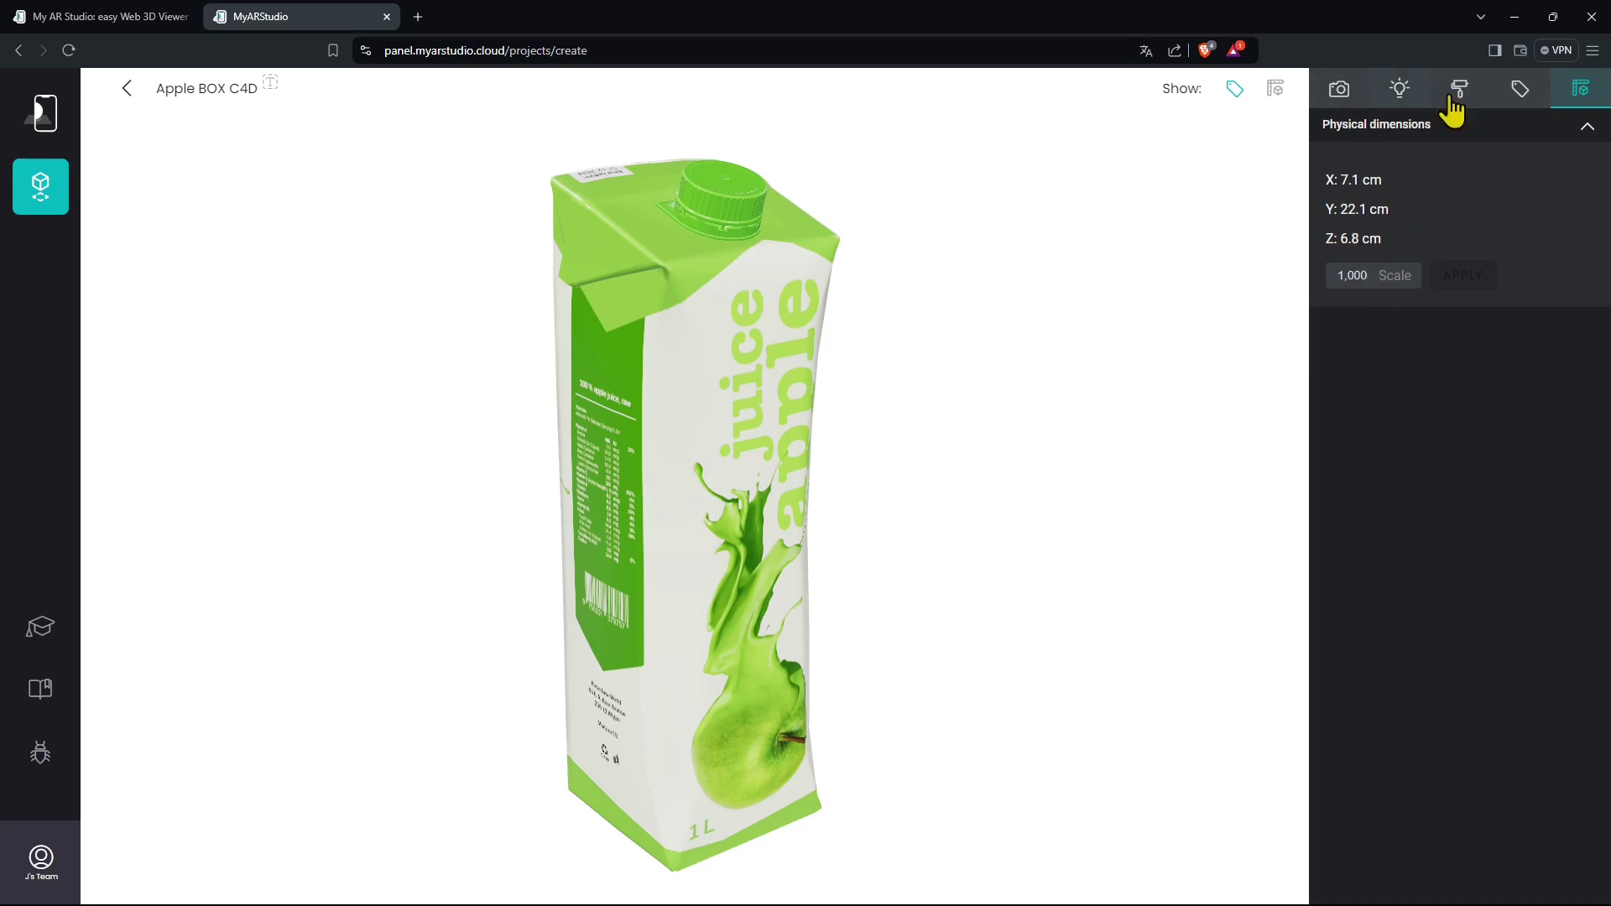
Review the export options of the Apple BOX C4D project, then save and publish it
{"action": "left_click", "coordinate": [1339, 94]}
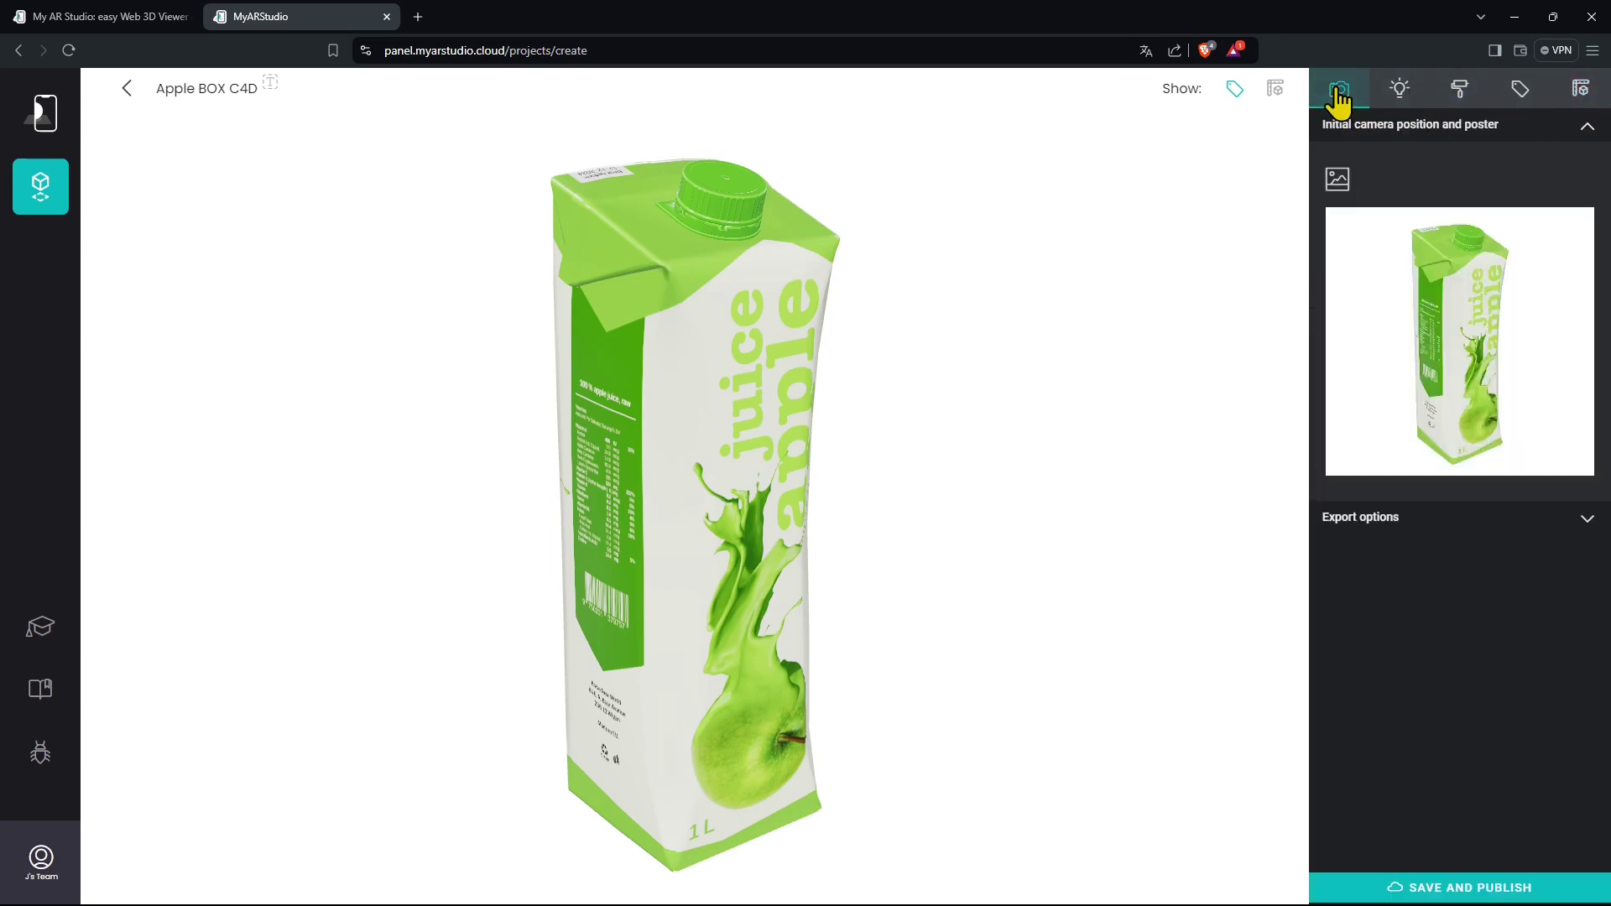
{"action": "left_click", "coordinate": [1381, 521]}
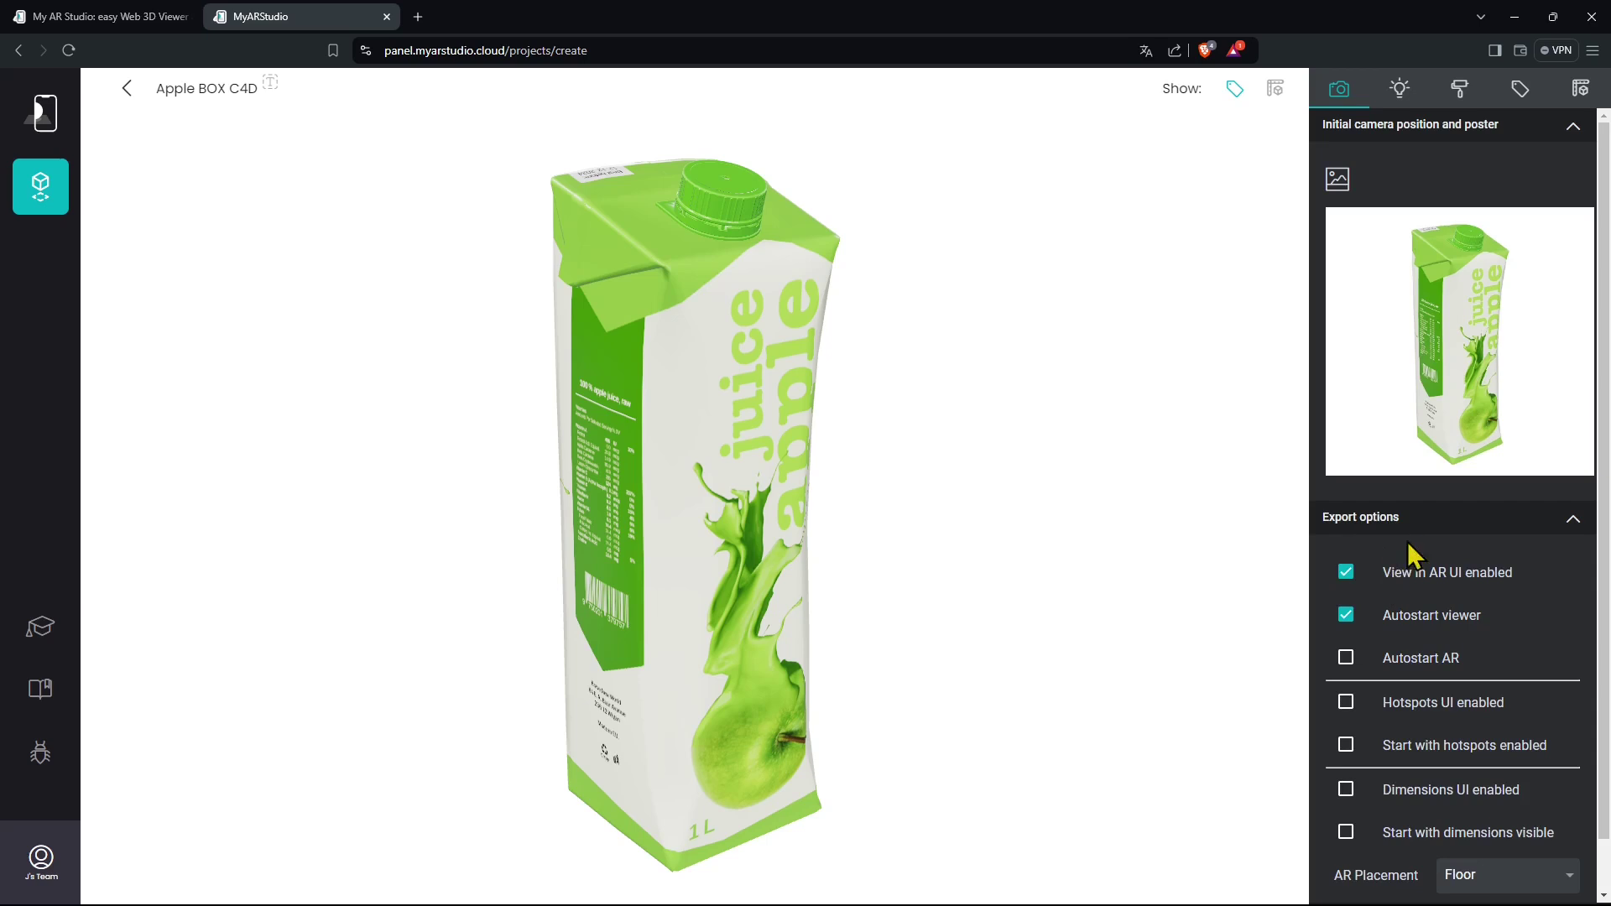
{"action": "left_click", "coordinate": [1413, 529]}
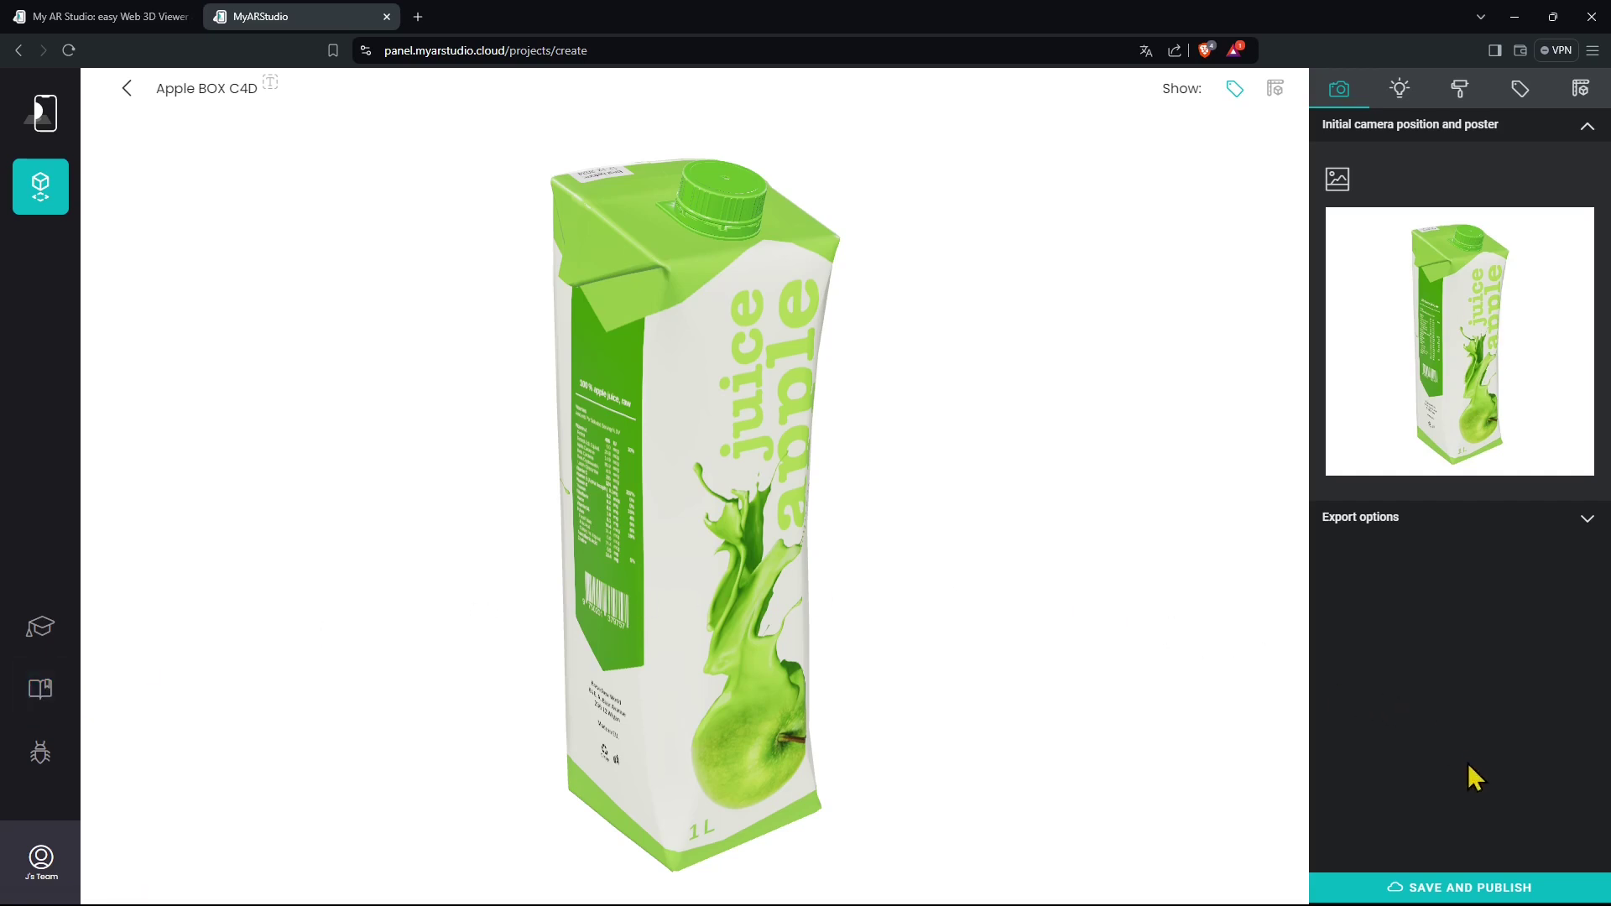
{"action": "left_click", "coordinate": [1472, 891]}
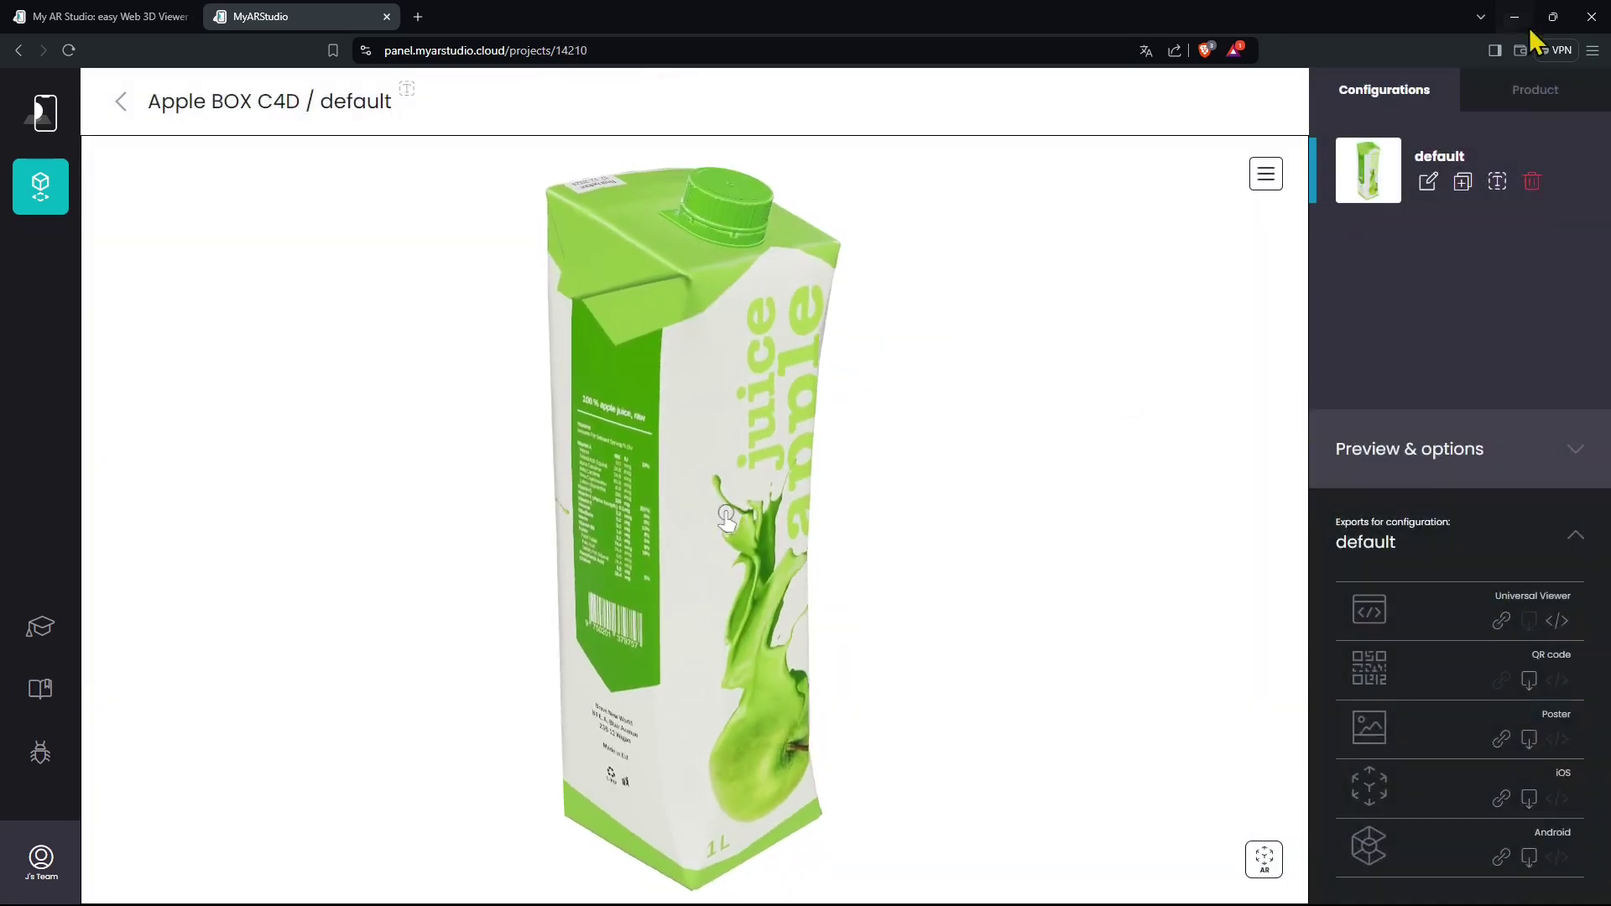
Minimize Cinema 4D, then resize and reposition the browser window to leave free desktop space beside it
{"action": "mouse_move", "coordinate": [1548, 31]}
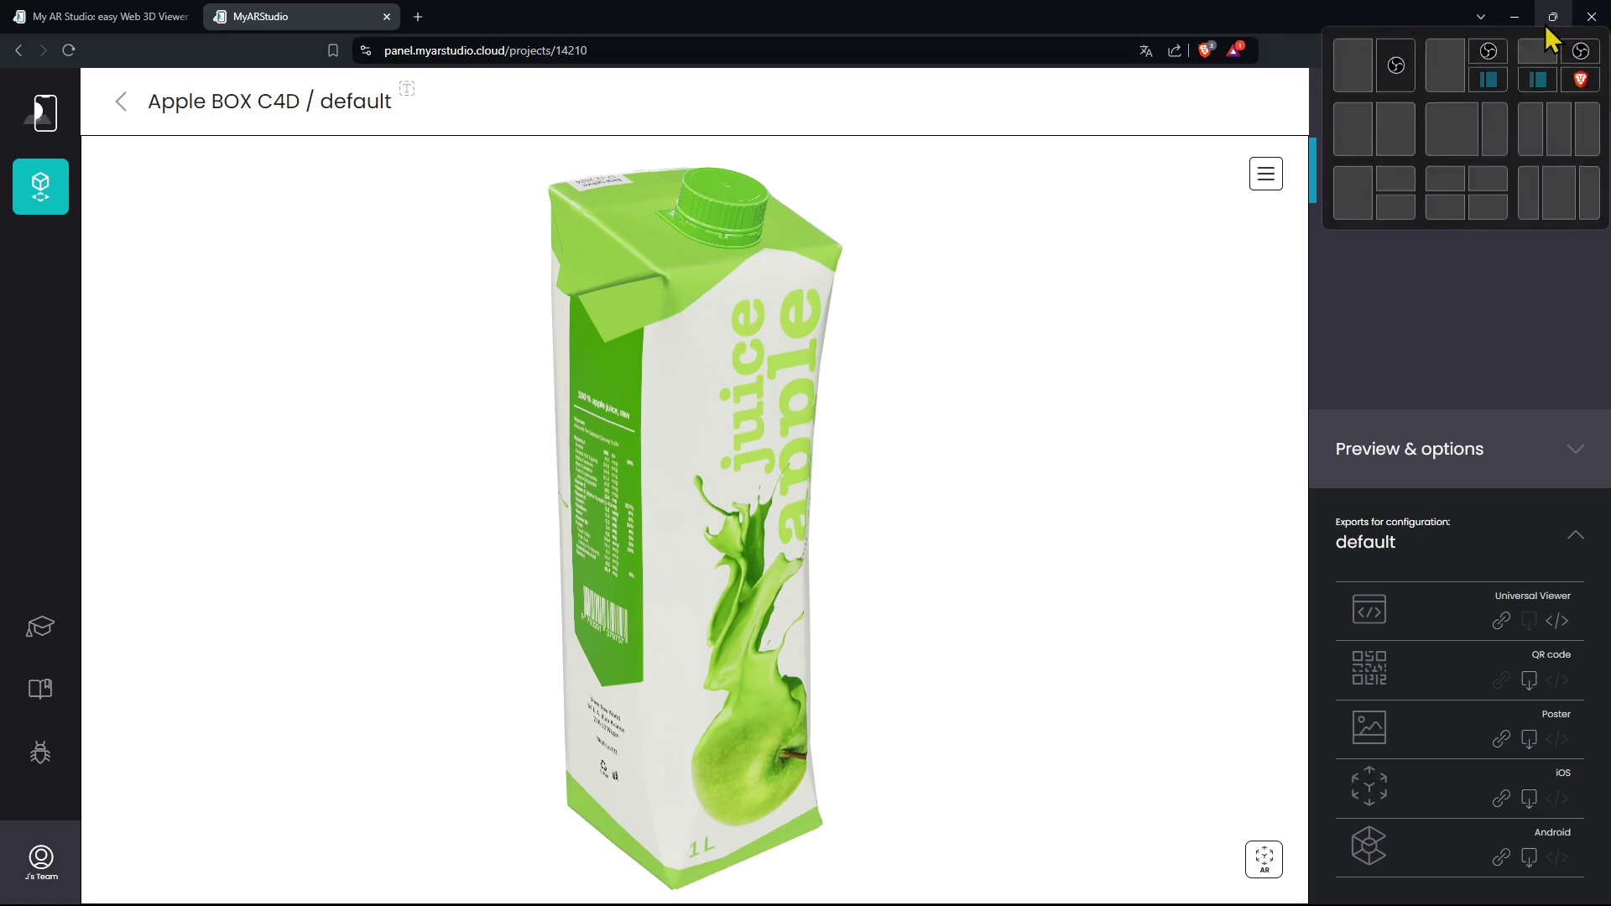
{"action": "left_click", "coordinate": [1553, 20]}
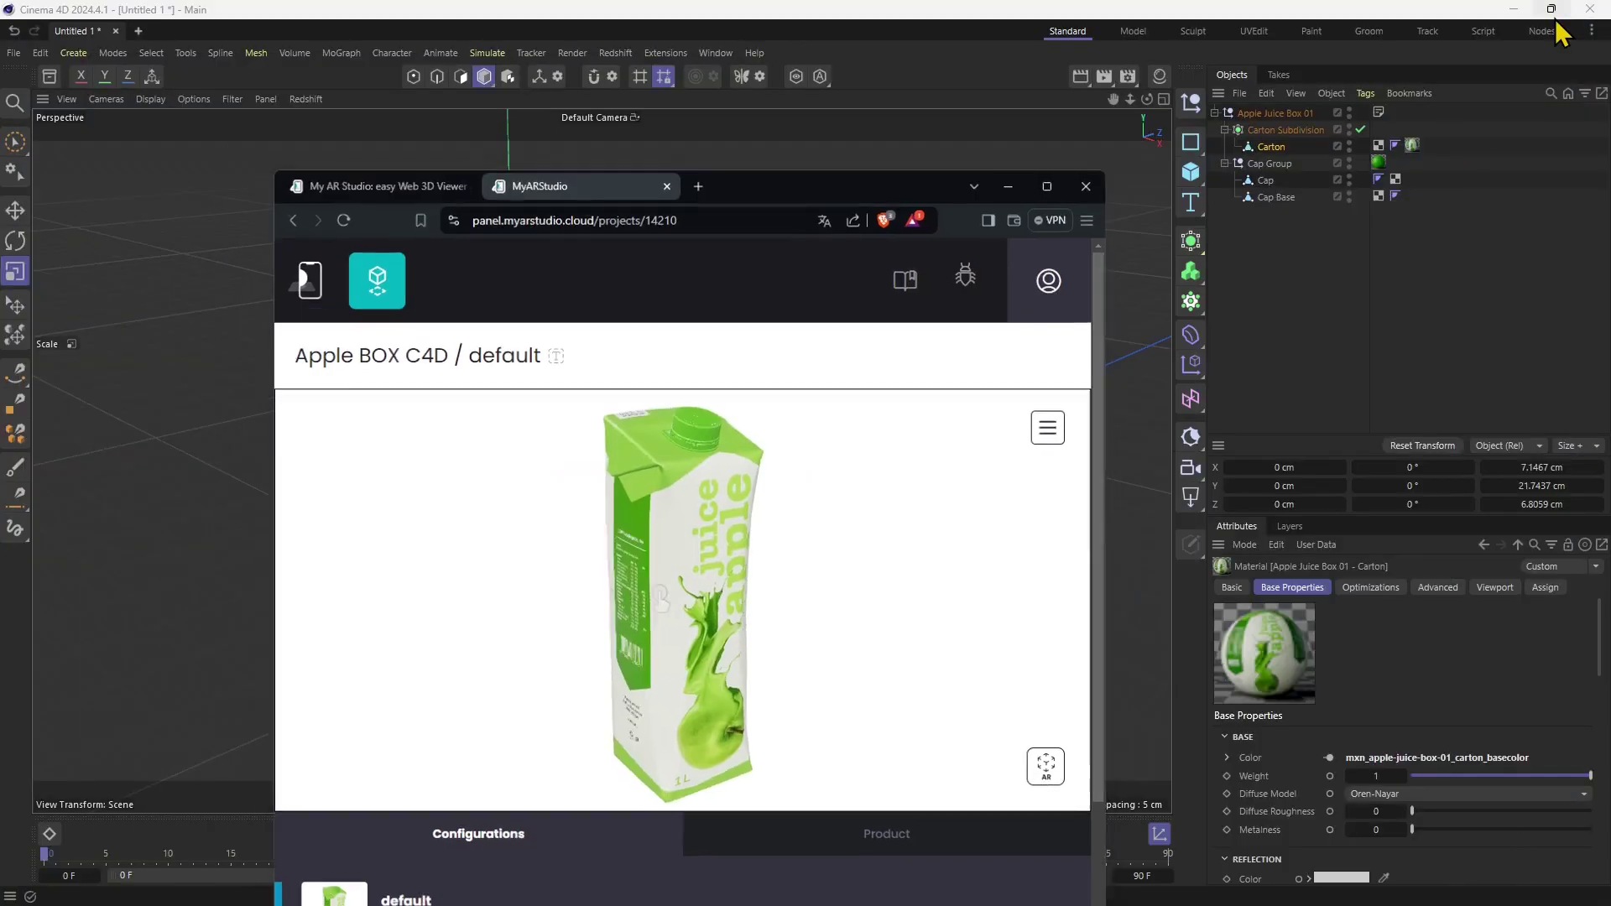
{"action": "left_click_drag", "start_coordinate": [892, 204], "coordinate": [1384, 102]}
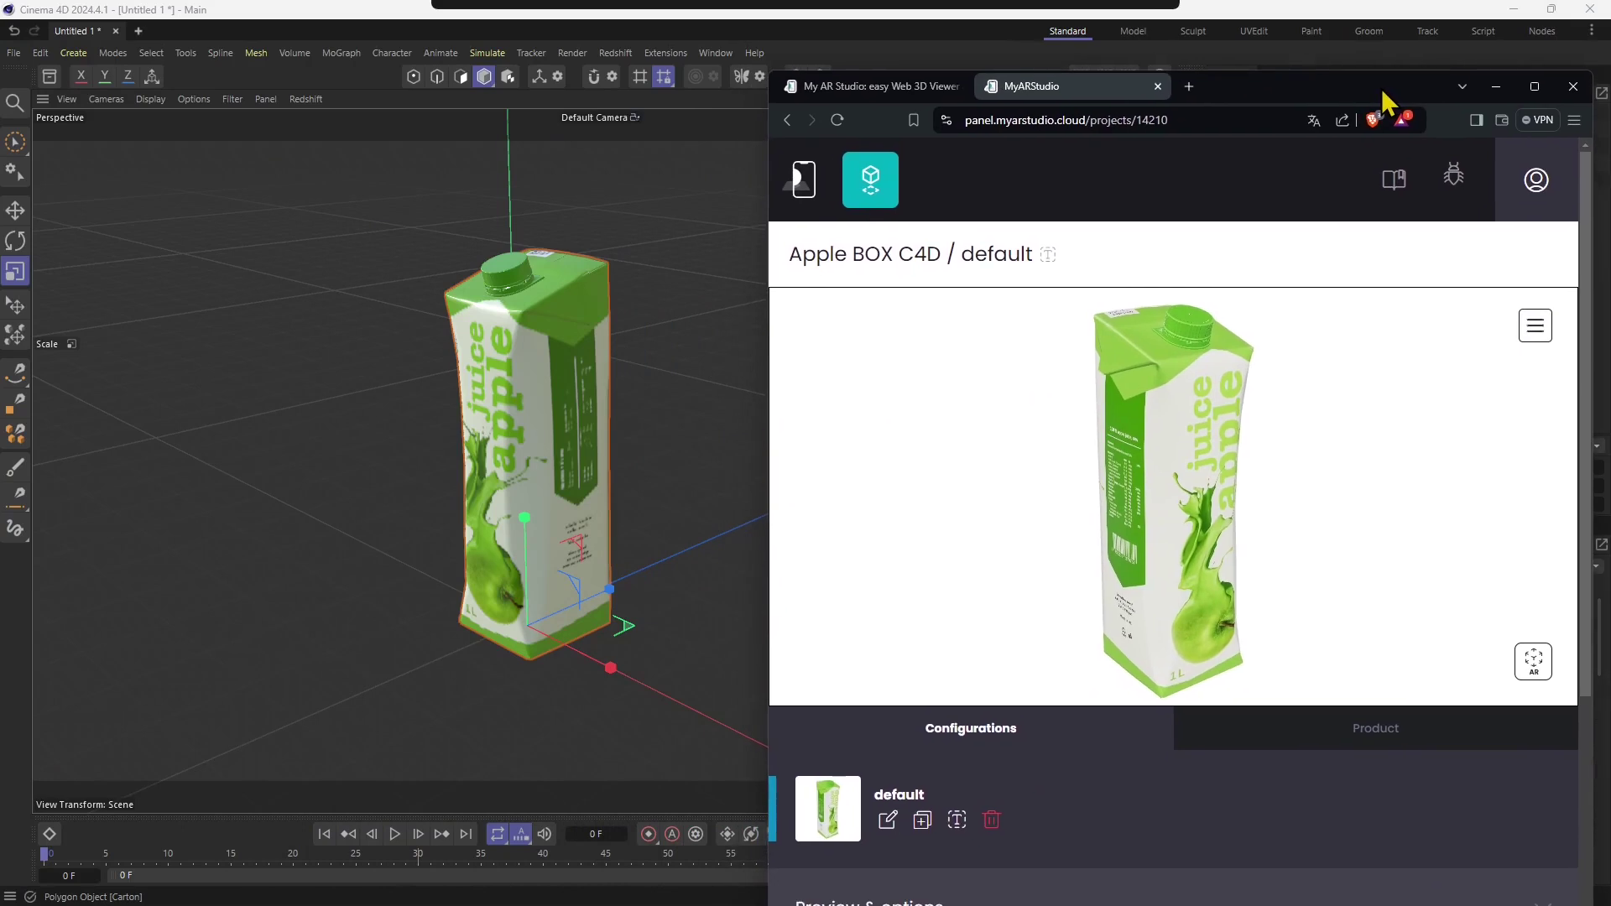
{"action": "left_click", "coordinate": [1521, 15]}
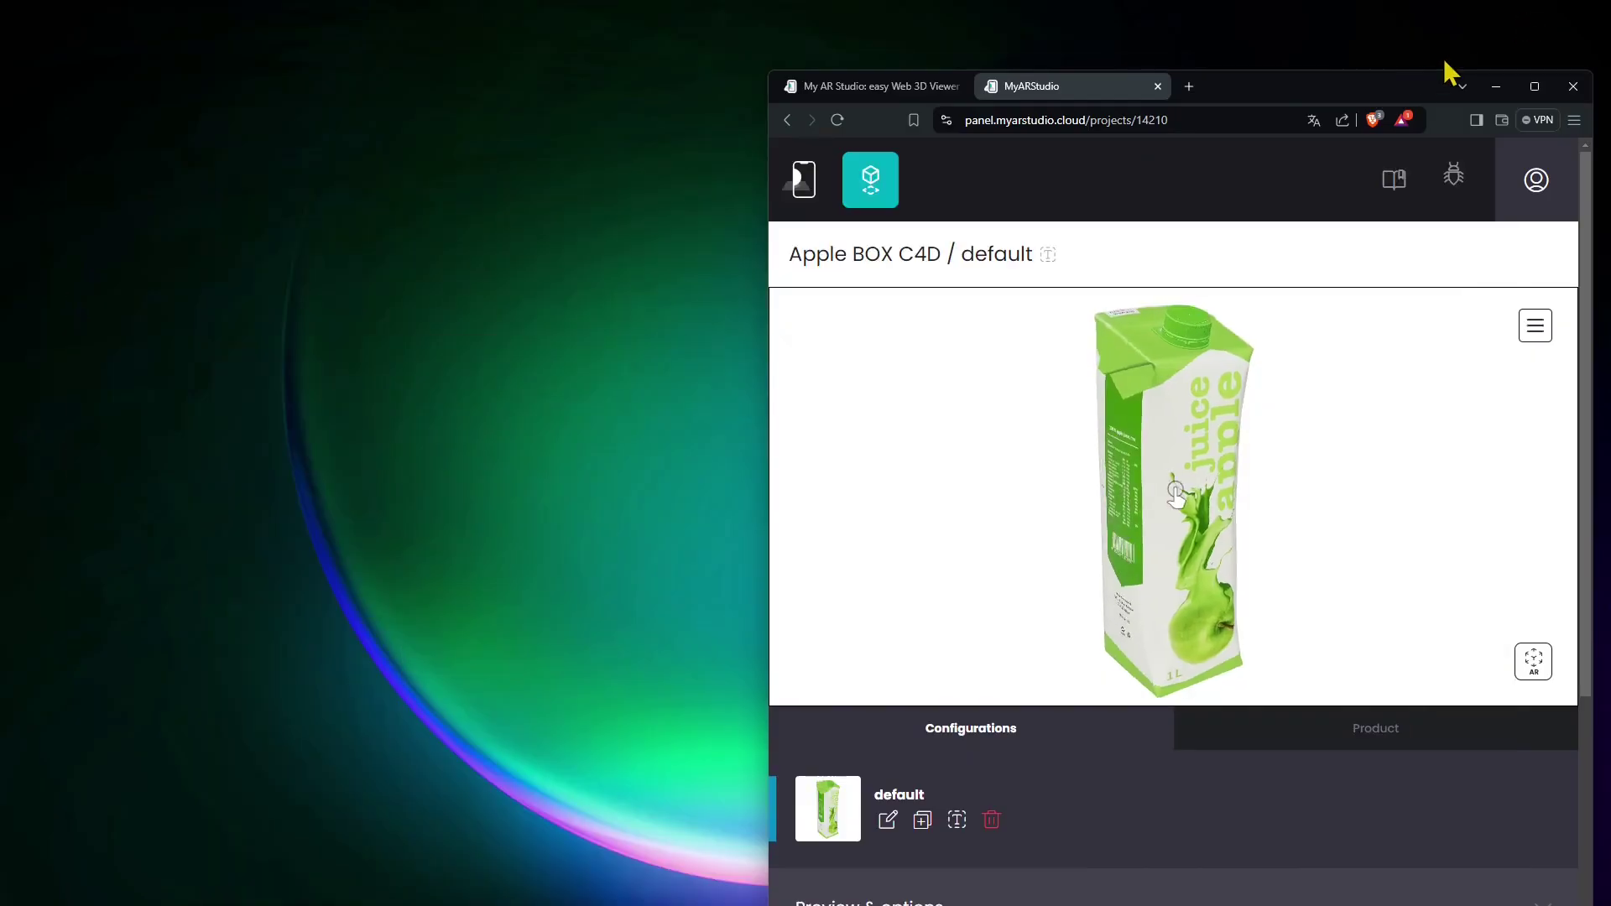
{"action": "left_click_drag", "start_coordinate": [1402, 90], "coordinate": [1327, 40]}
{"action": "left_click_drag", "start_coordinate": [690, 20], "coordinate": [422, 52]}
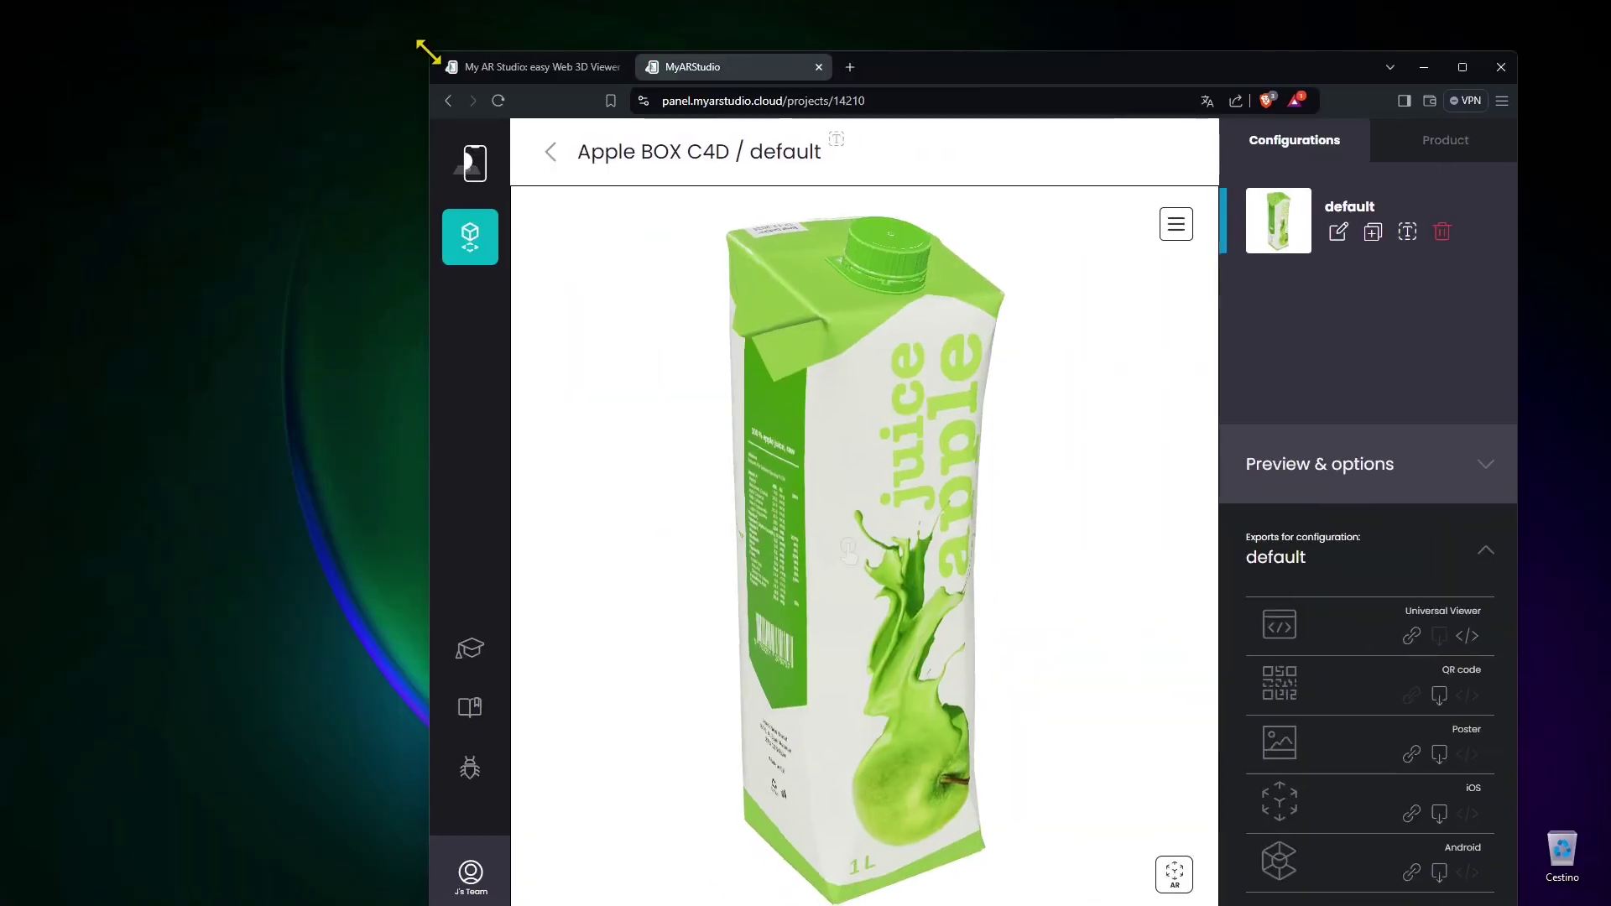
{"action": "left_click_drag", "start_coordinate": [963, 66], "coordinate": [1042, 37]}
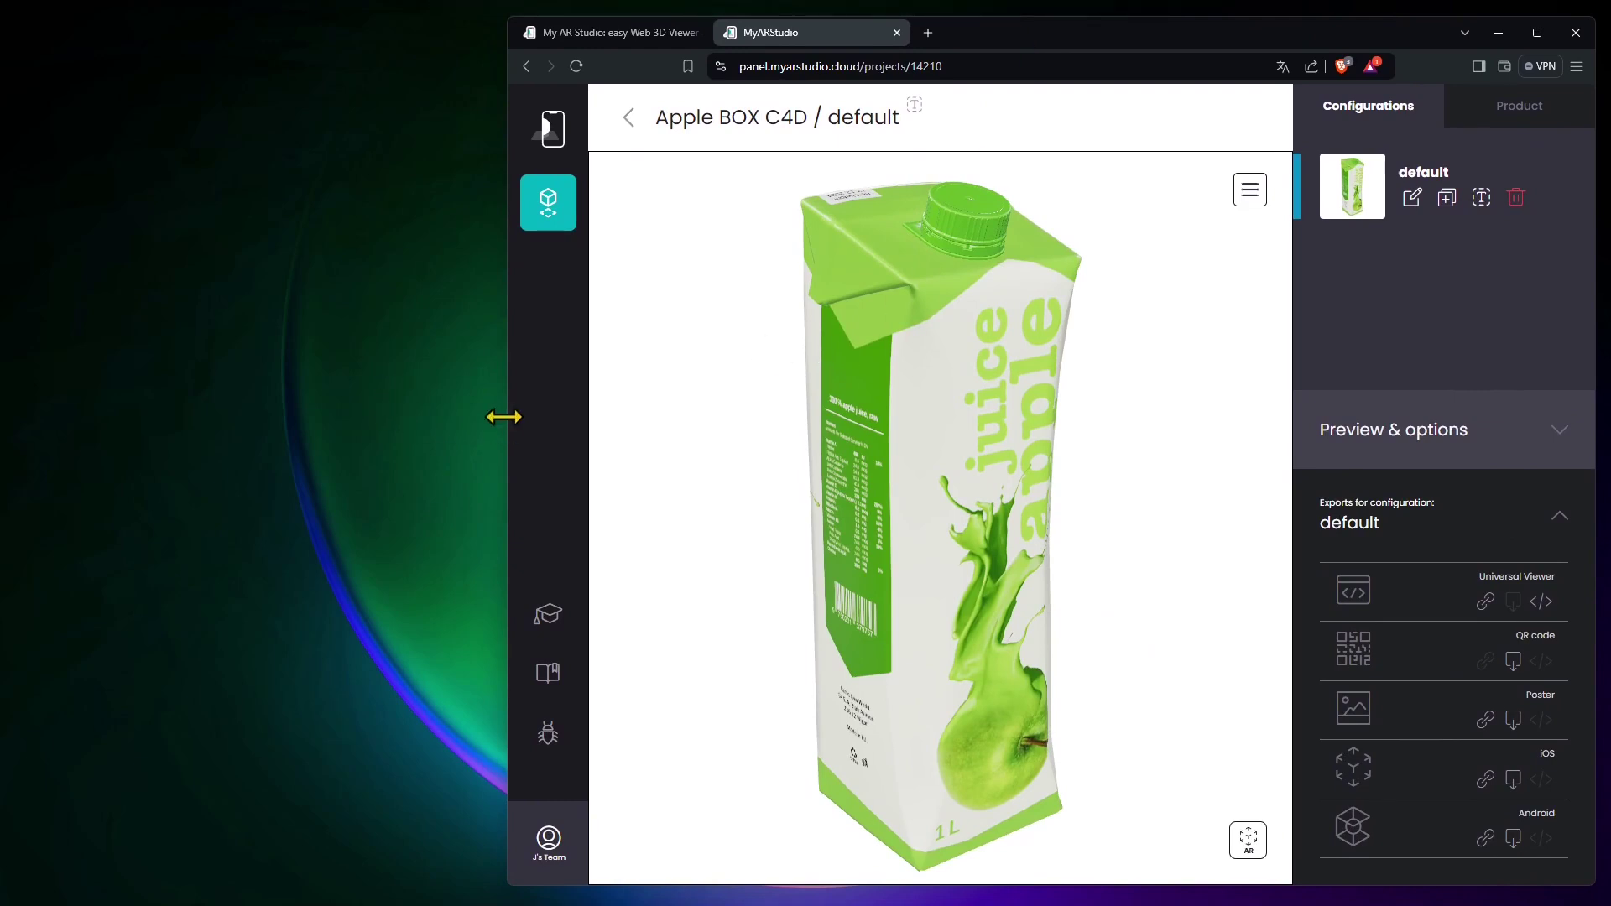
{"action": "left_click_drag", "start_coordinate": [503, 417], "coordinate": [526, 417]}
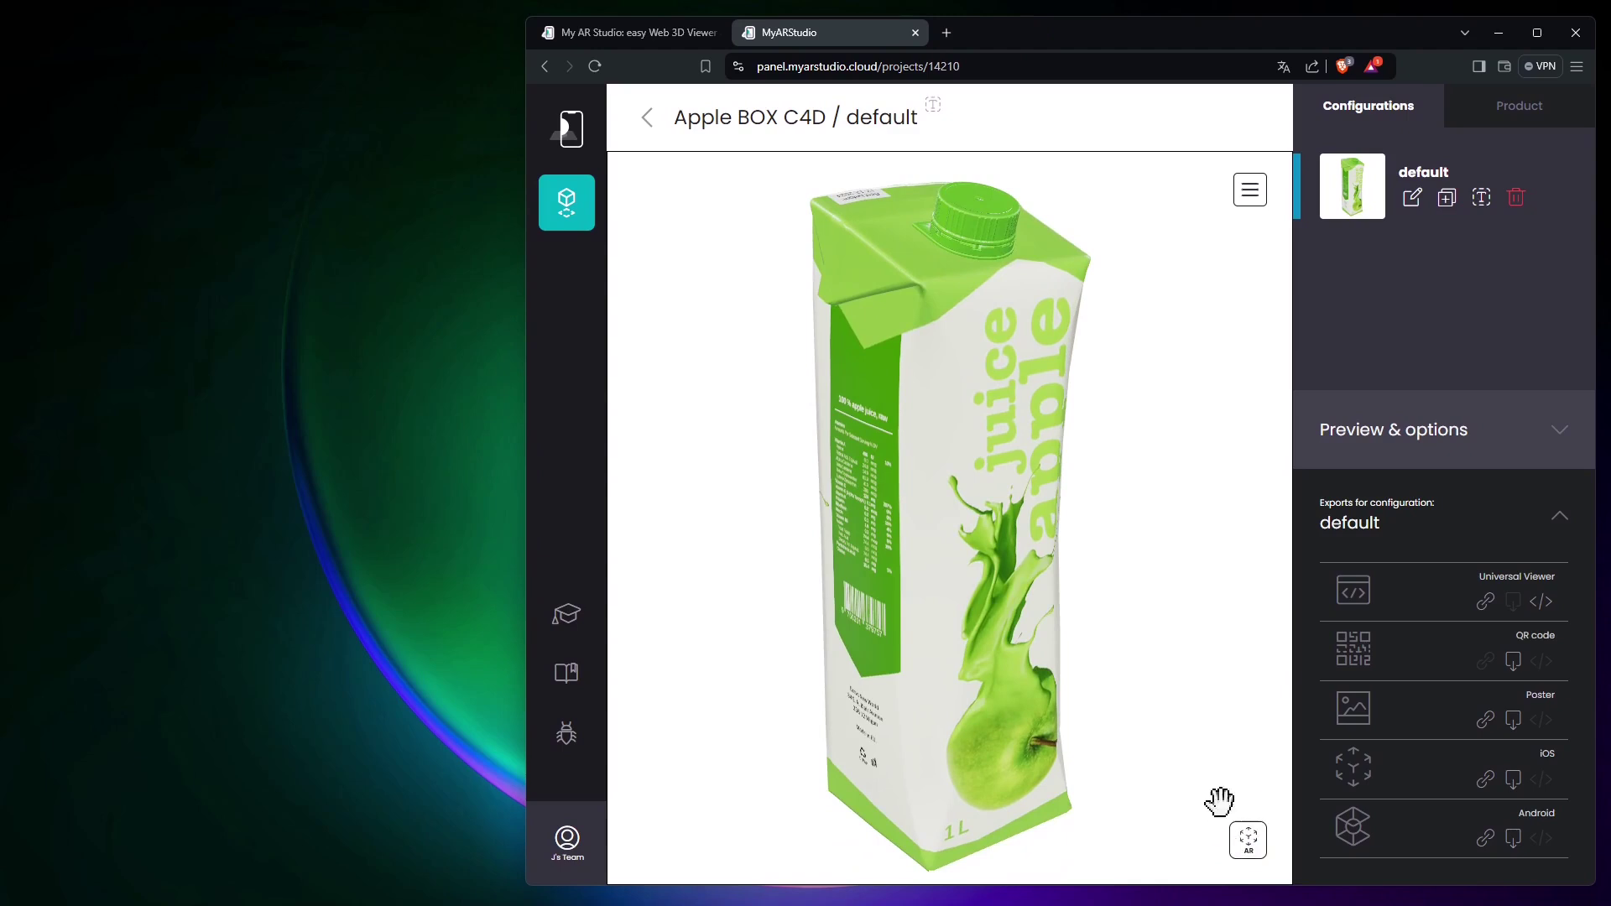
Scan the published project's AR QR code with the mirrored phone's camera and view the carton in augmented reality
{"action": "left_click", "coordinate": [1247, 841]}
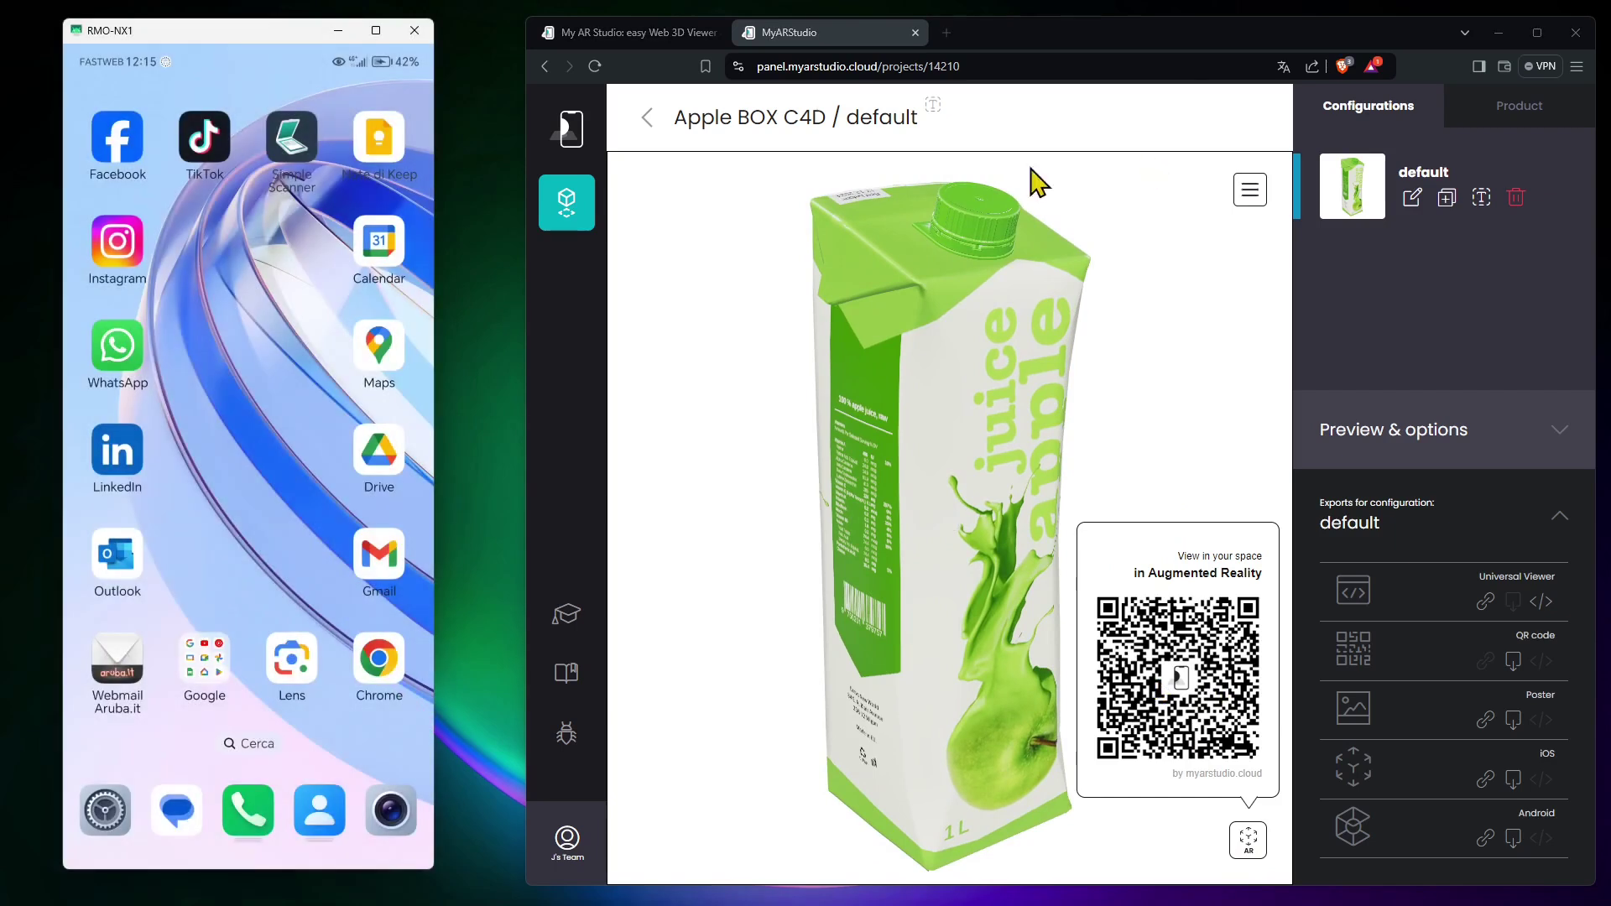
{"action": "left_click_drag", "start_coordinate": [204, 50], "coordinate": [214, 50]}
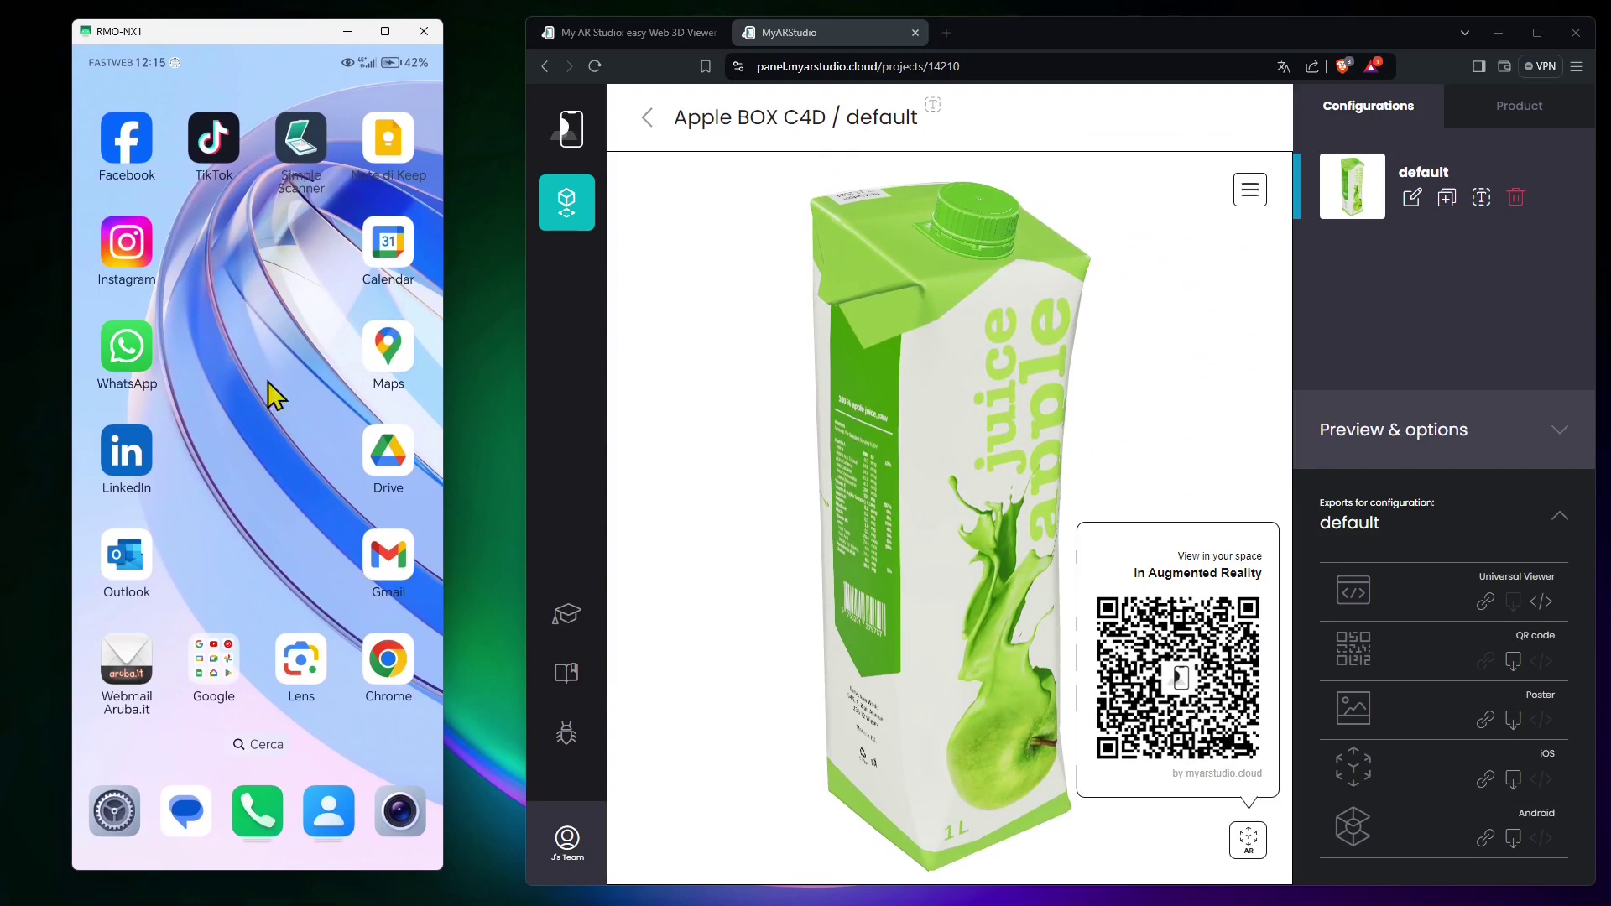
{"action": "left_click", "coordinate": [398, 812]}
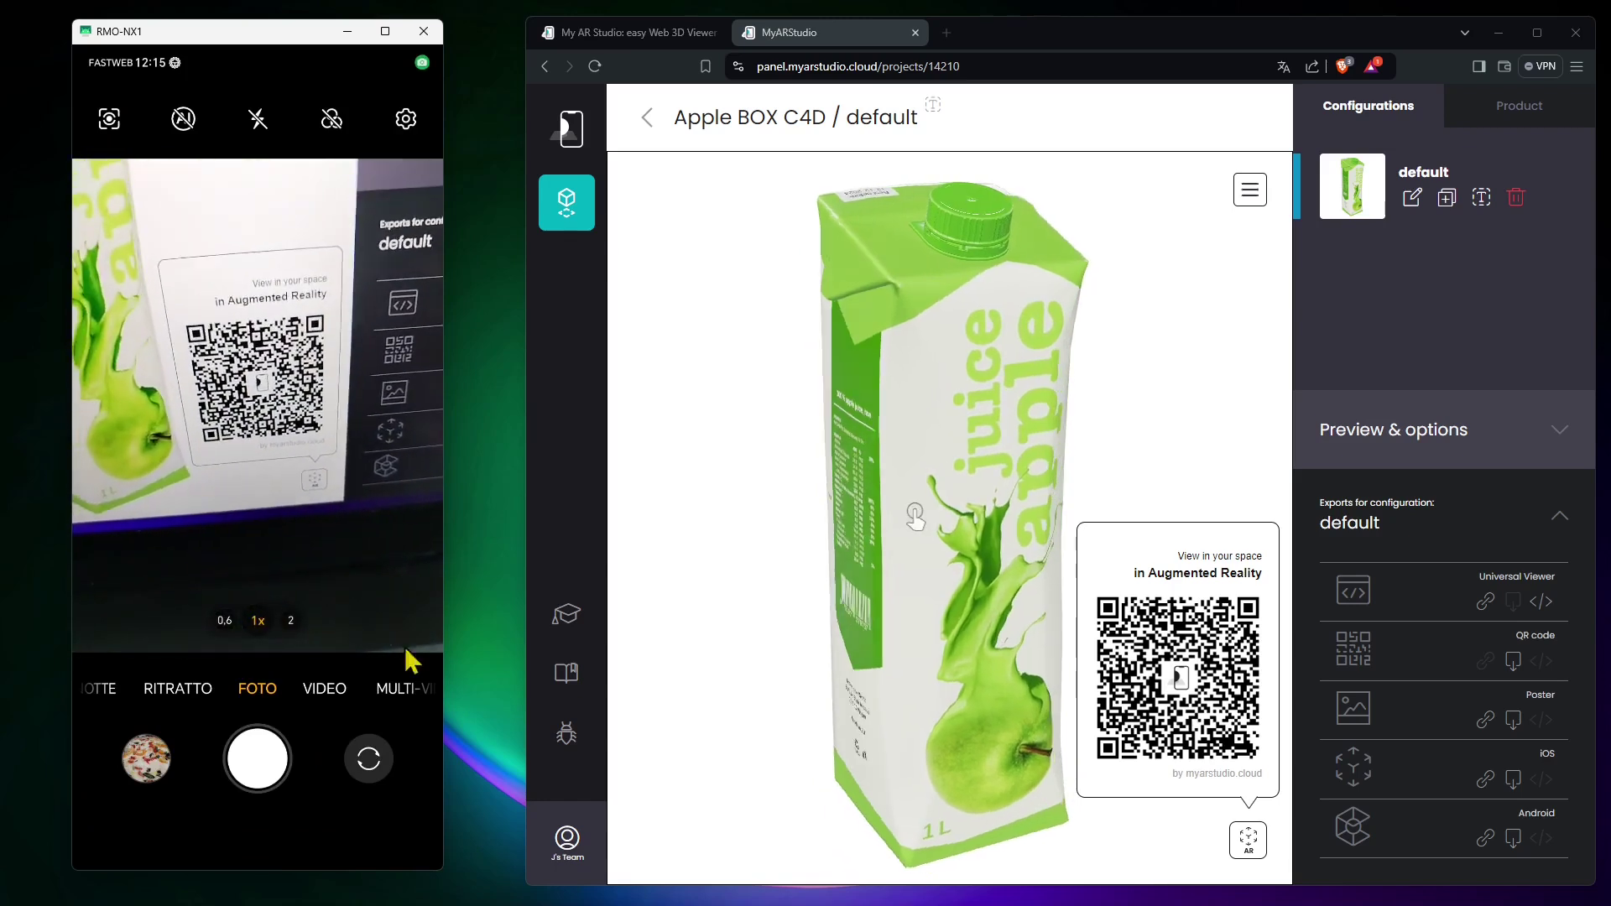
{"action": "left_click", "coordinate": [110, 122]}
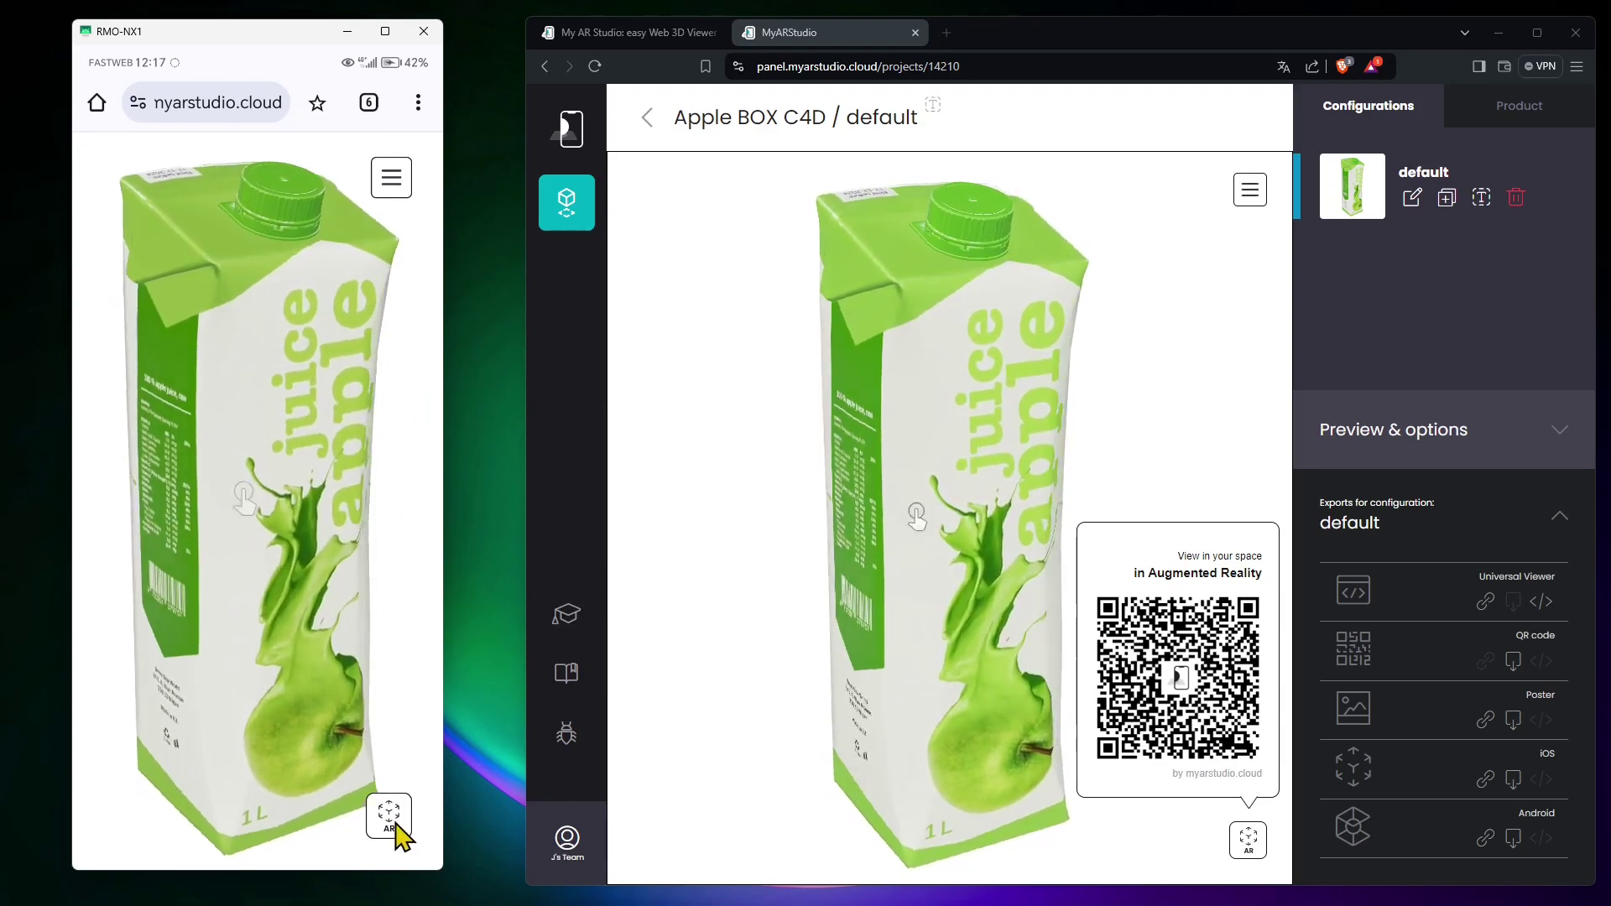
{"action": "left_click", "coordinate": [390, 818]}
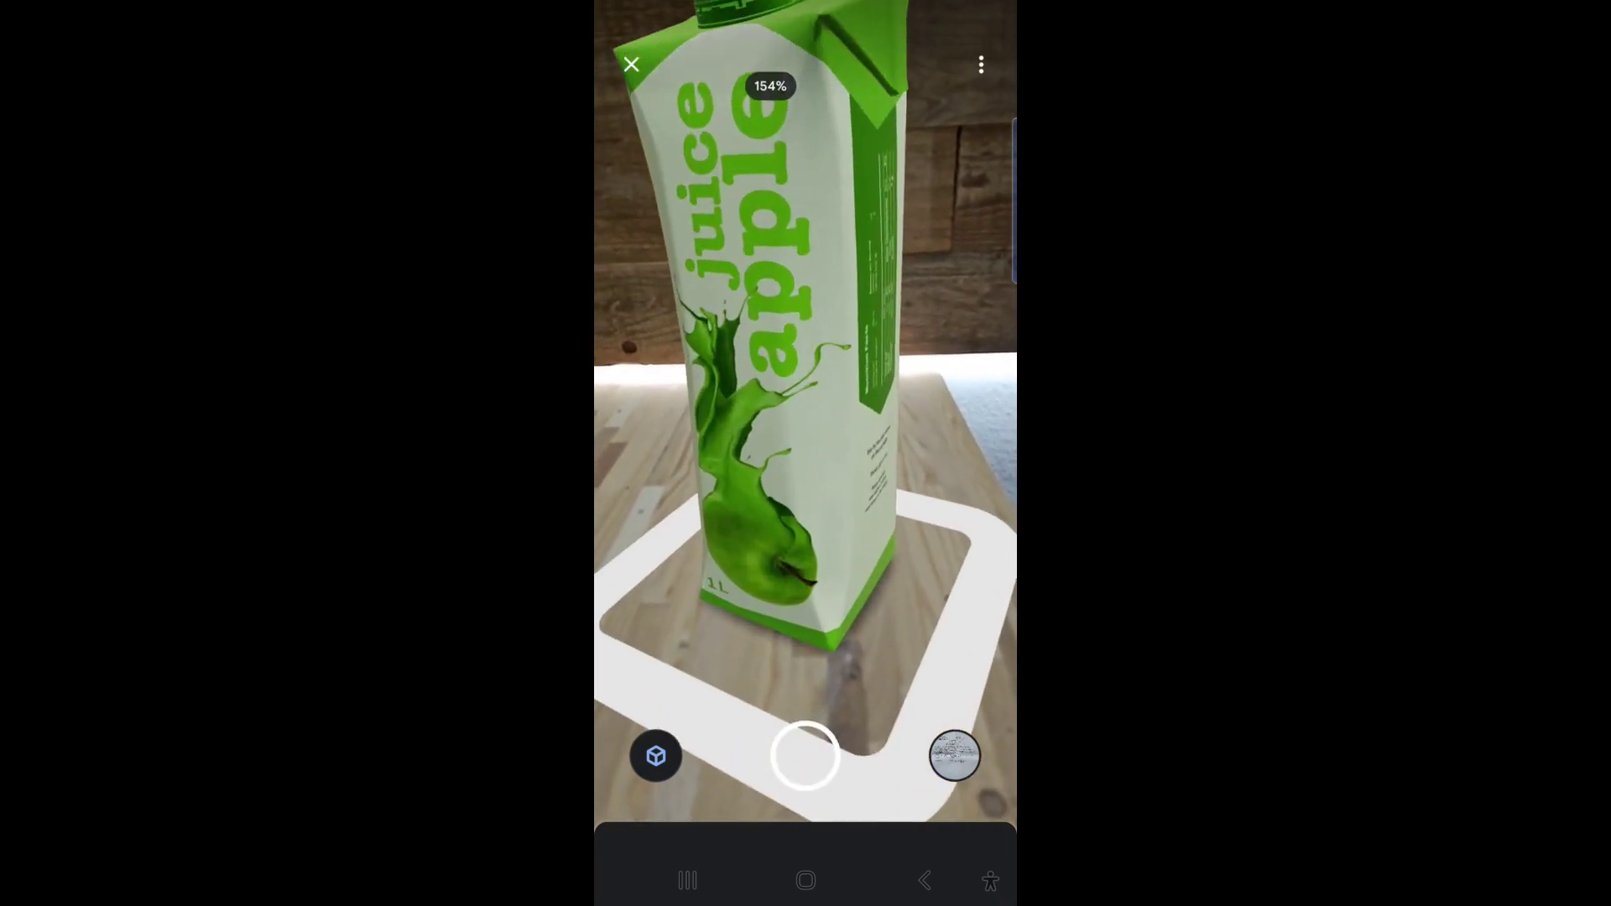
{"action": "scroll", "coordinate": [797, 378], "scroll_direction": "down", "scroll_amount": 2}
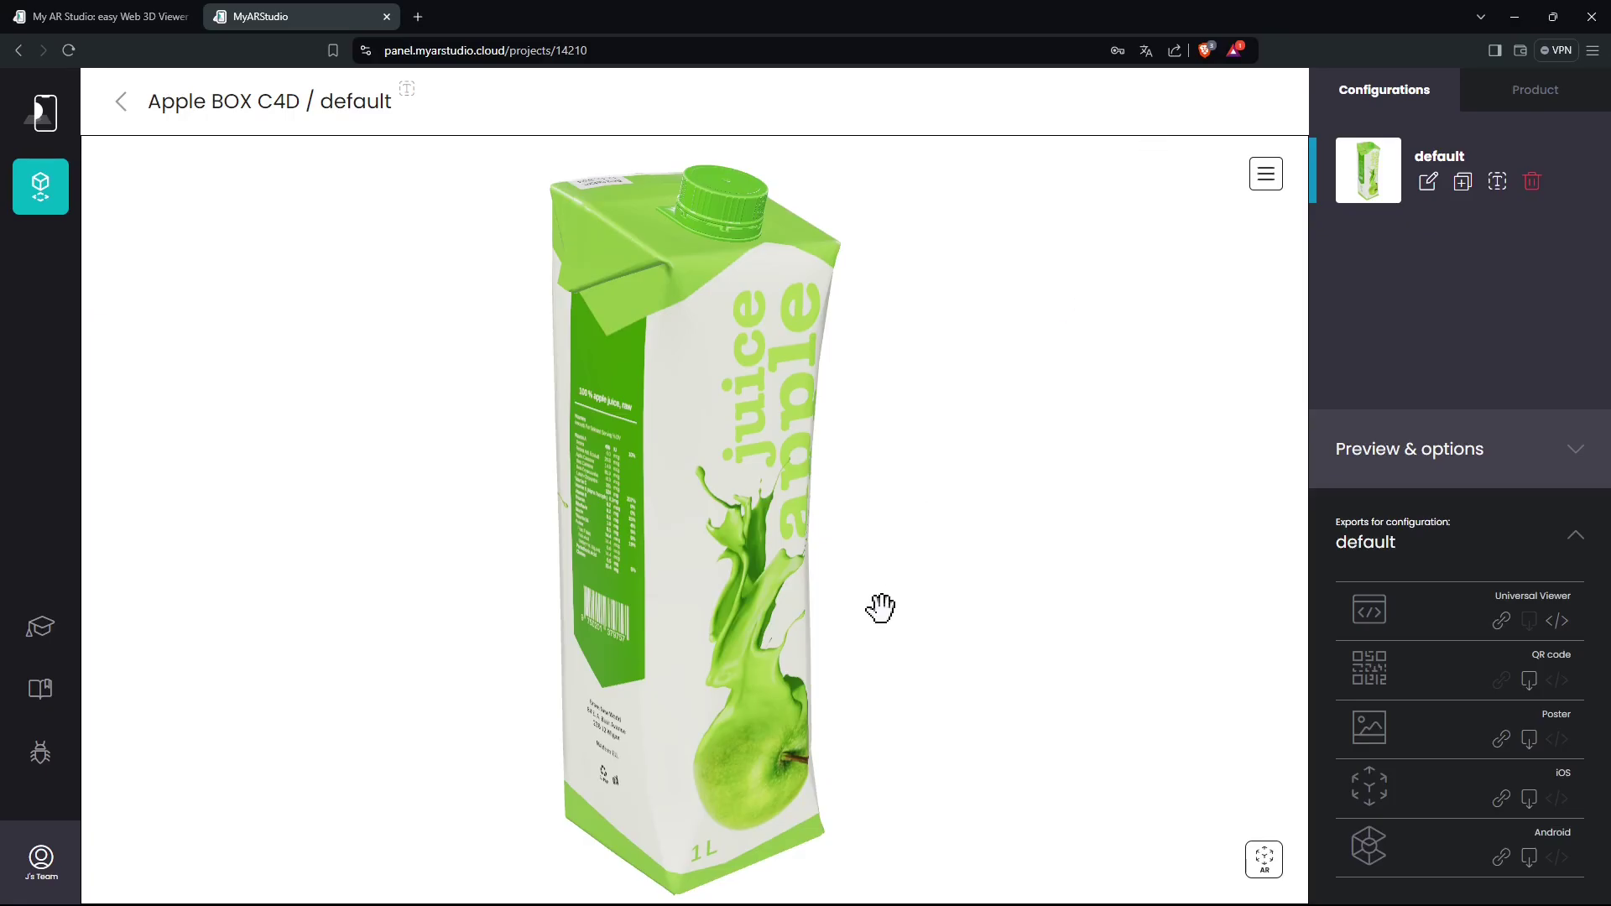
Reopen the Apple BOX C4D project from the product list and preview its augmented reality QR code
{"action": "left_click_drag", "start_coordinate": [881, 607], "coordinate": [668, 668]}
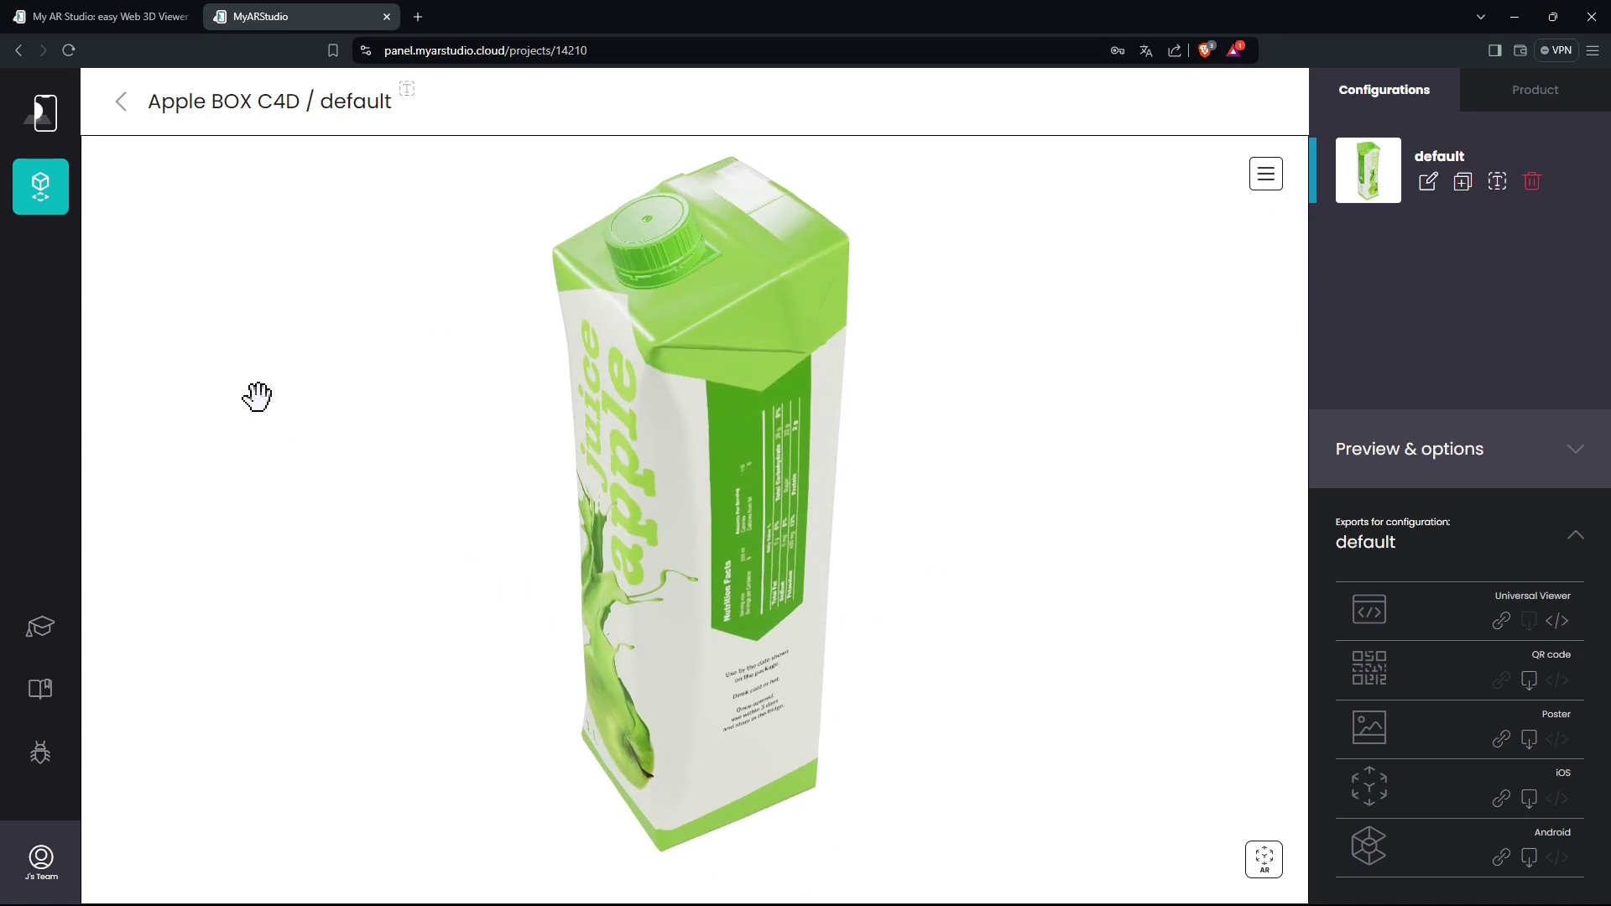
{"action": "left_click", "coordinate": [119, 117]}
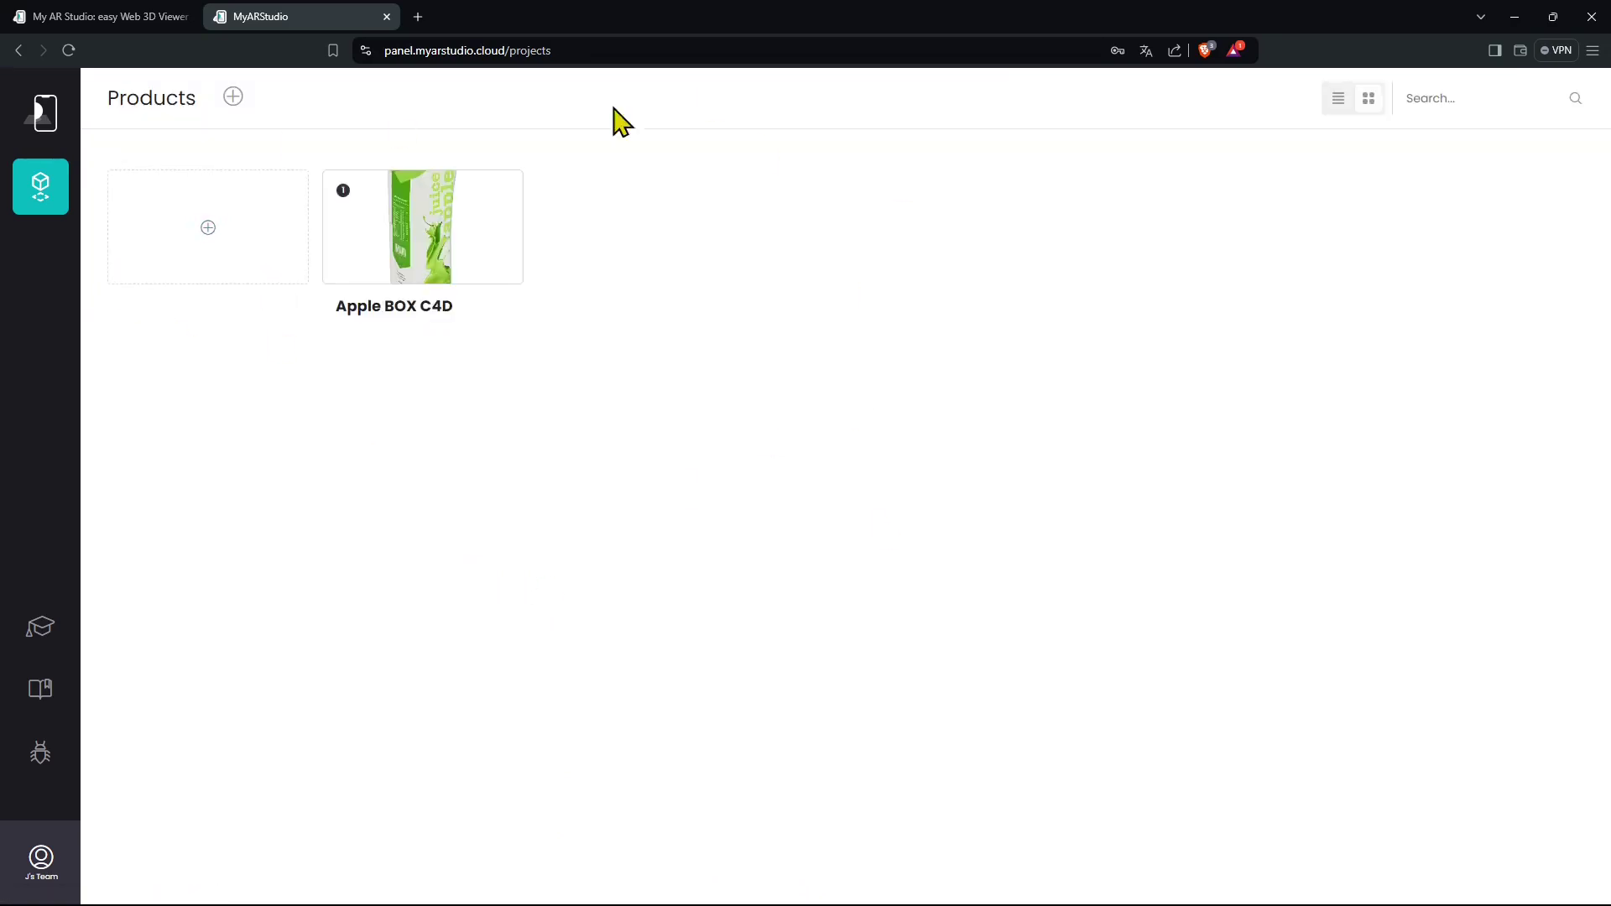
{"action": "left_click", "coordinate": [457, 247]}
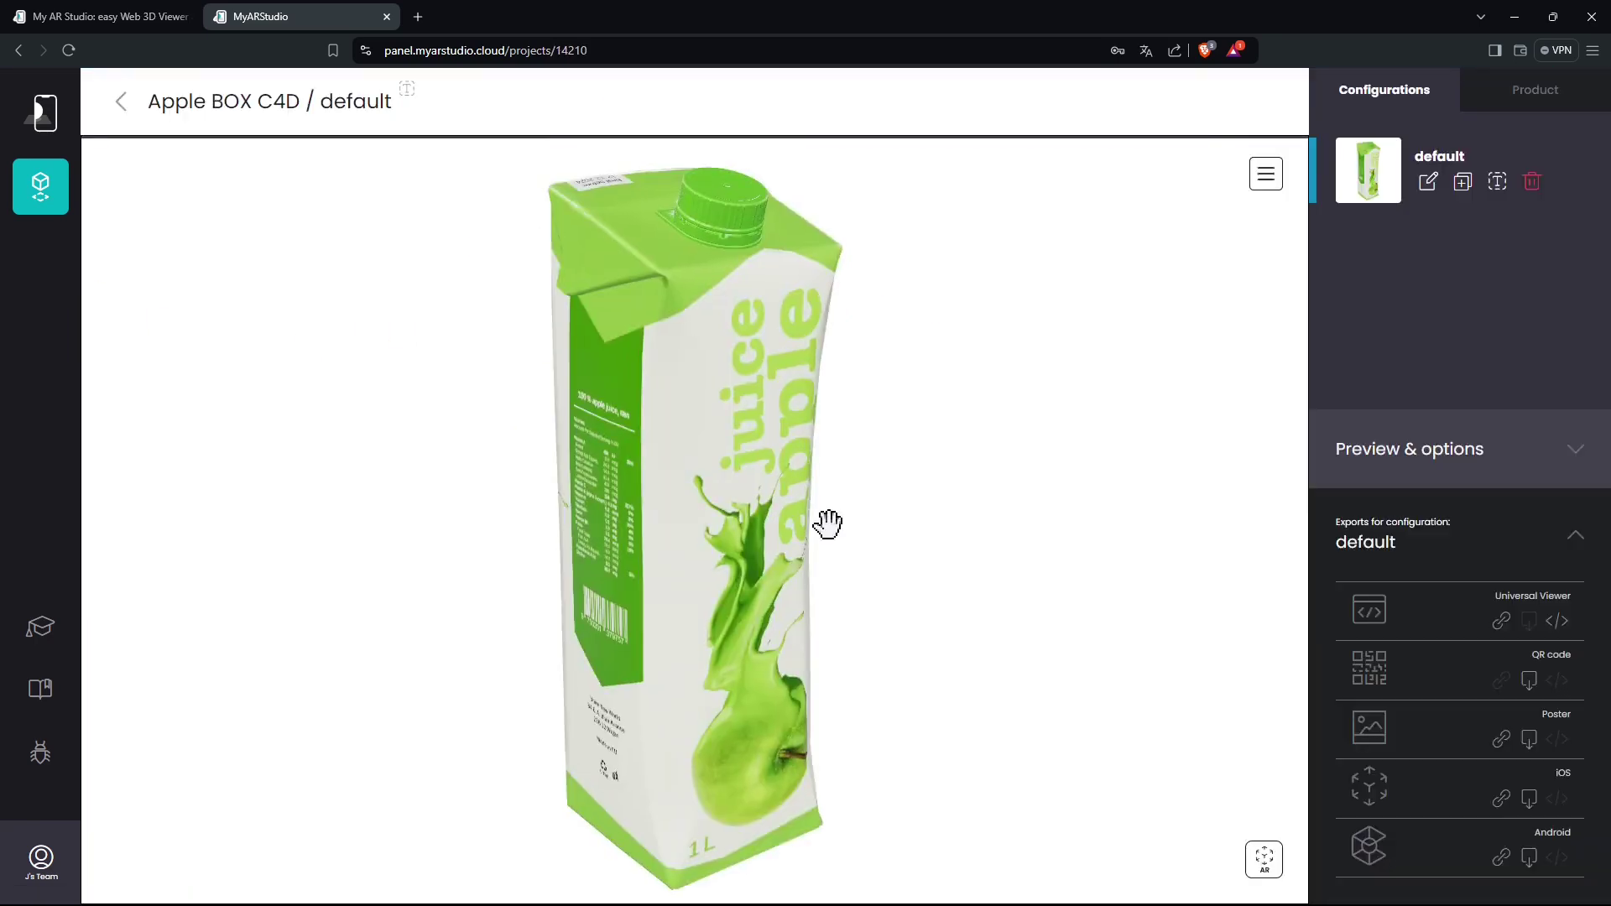
{"action": "left_click_drag", "start_coordinate": [442, 587], "coordinate": [651, 587]}
{"action": "left_click", "coordinate": [1270, 862]}
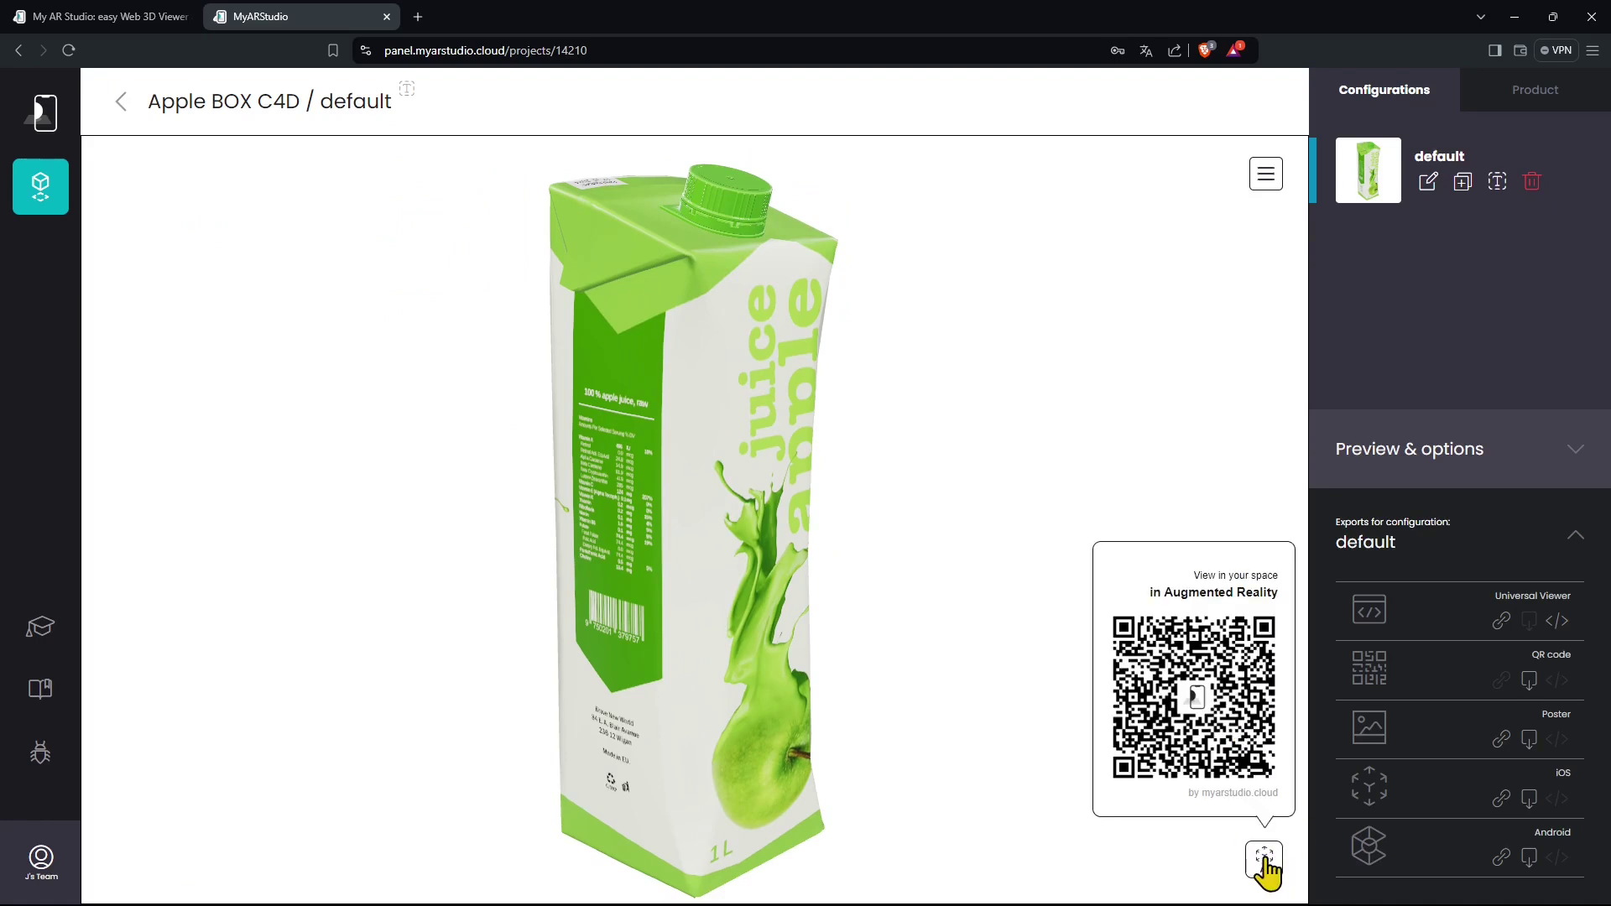
{"action": "left_click", "coordinate": [1213, 463]}
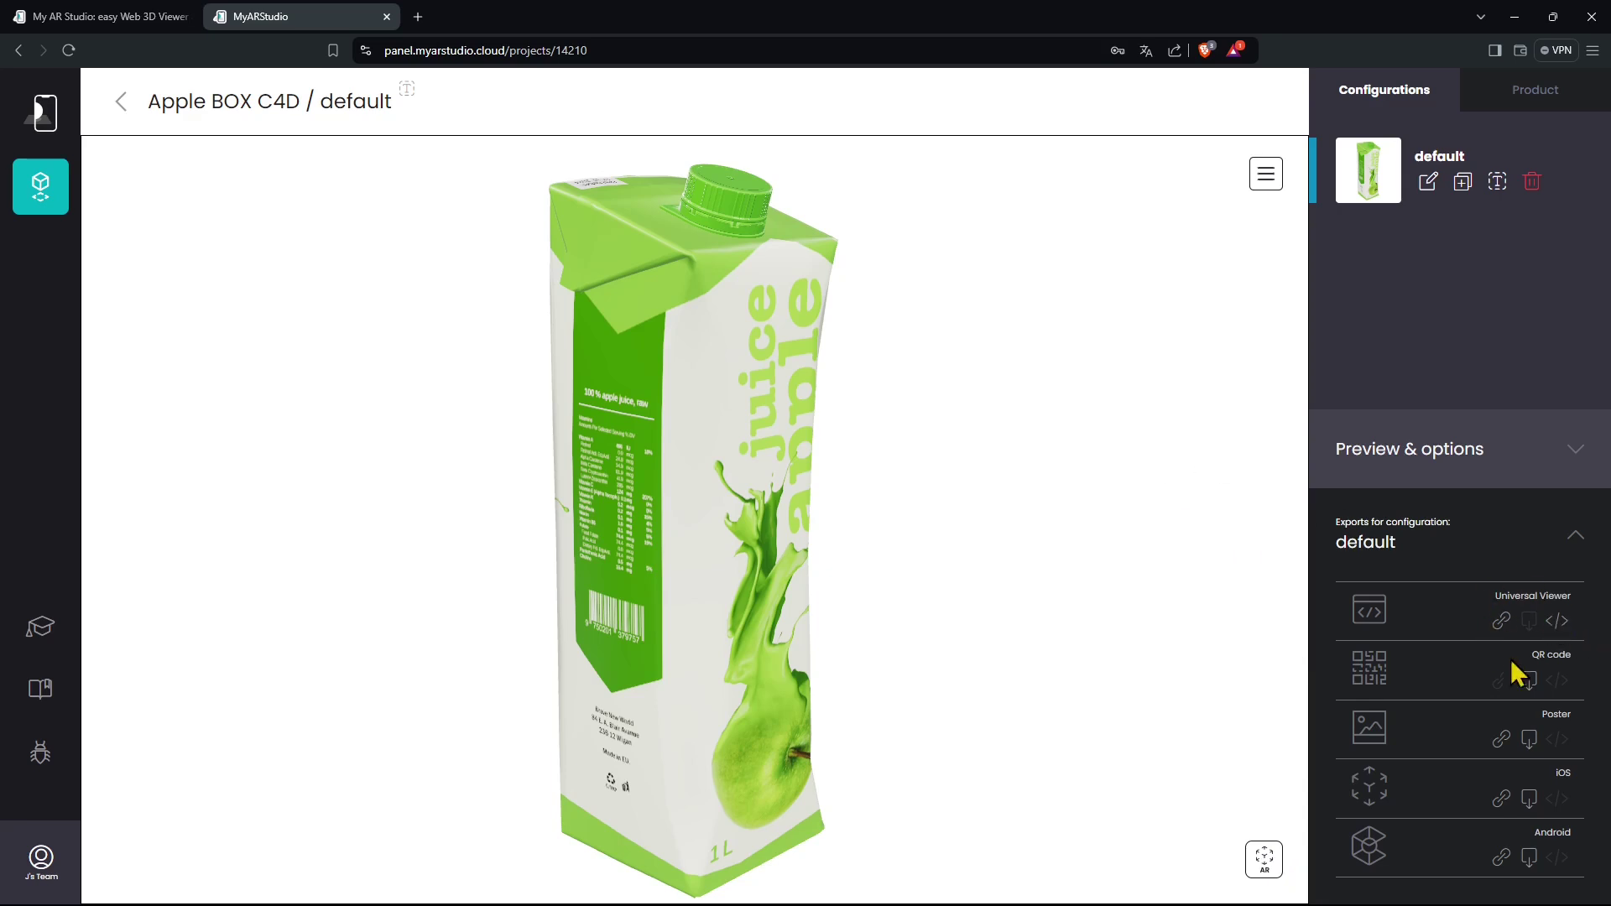
Display the Universal Viewer's share link for the default configuration, then close it
{"action": "left_click_drag", "start_coordinate": [1497, 596], "coordinate": [1571, 600]}
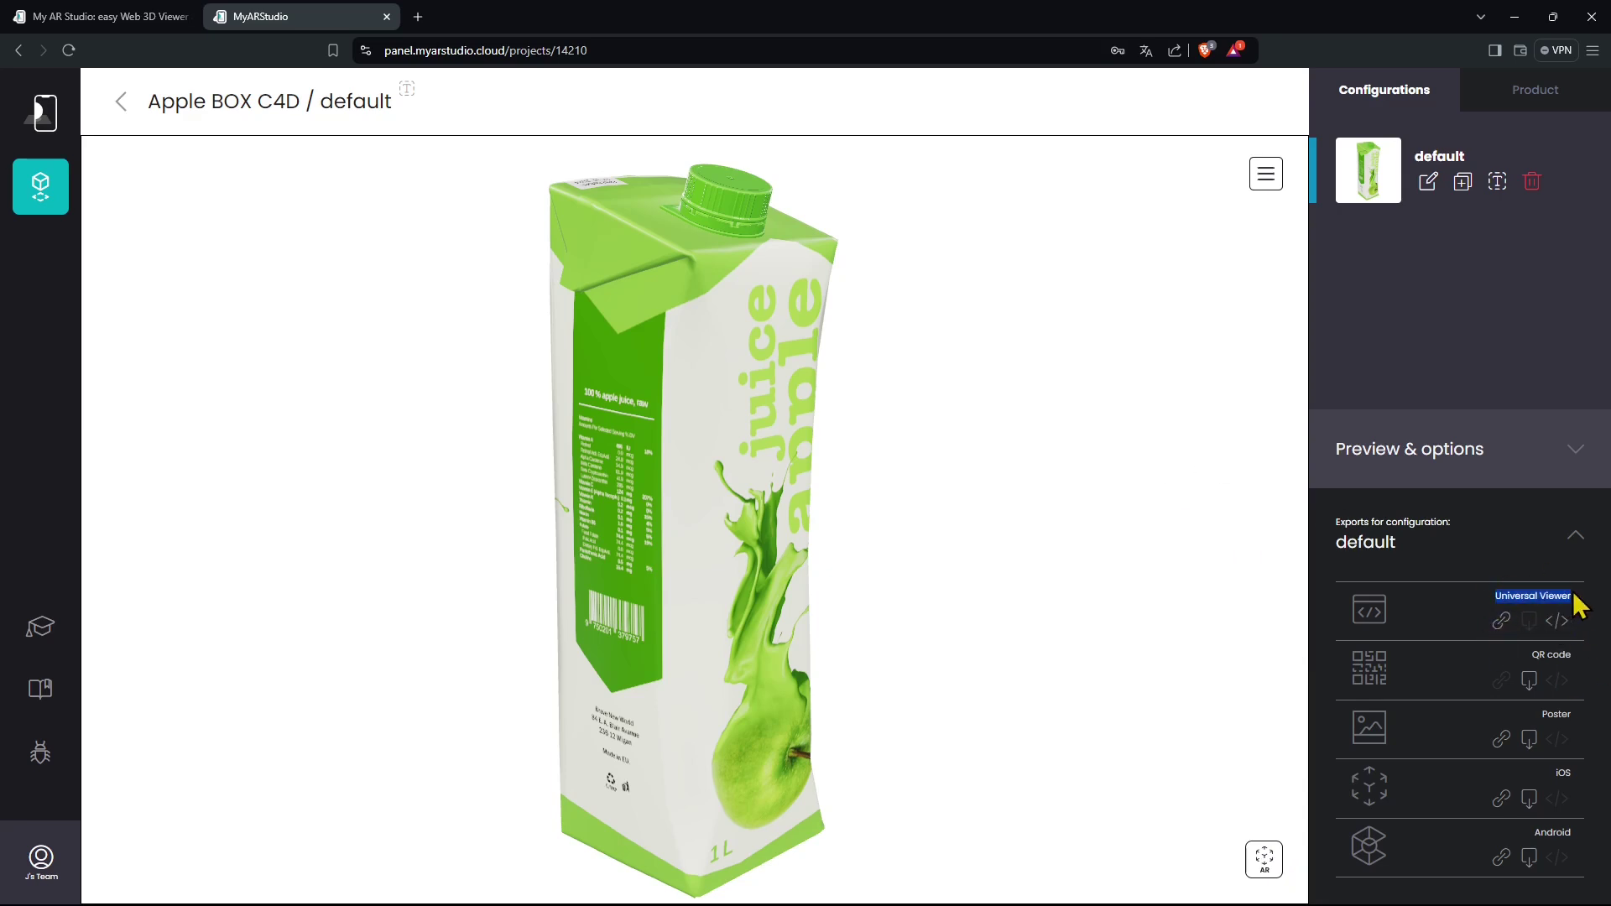
{"action": "left_click", "coordinate": [1450, 635]}
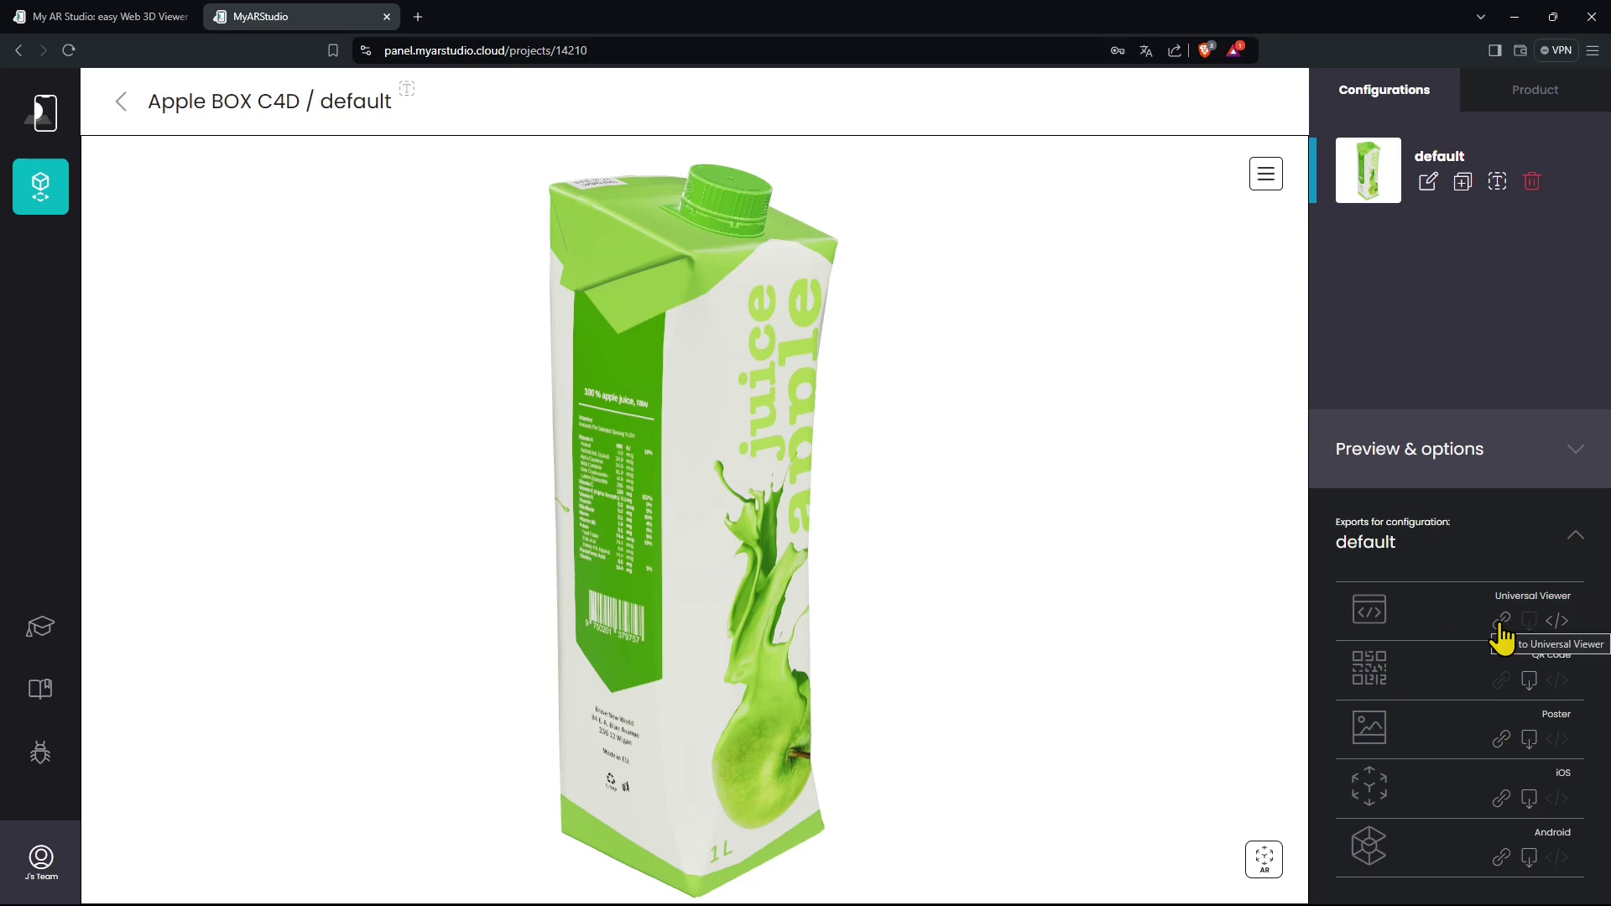
{"action": "left_click", "coordinate": [1498, 631]}
{"action": "left_click_drag", "start_coordinate": [369, 485], "coordinate": [1222, 493]}
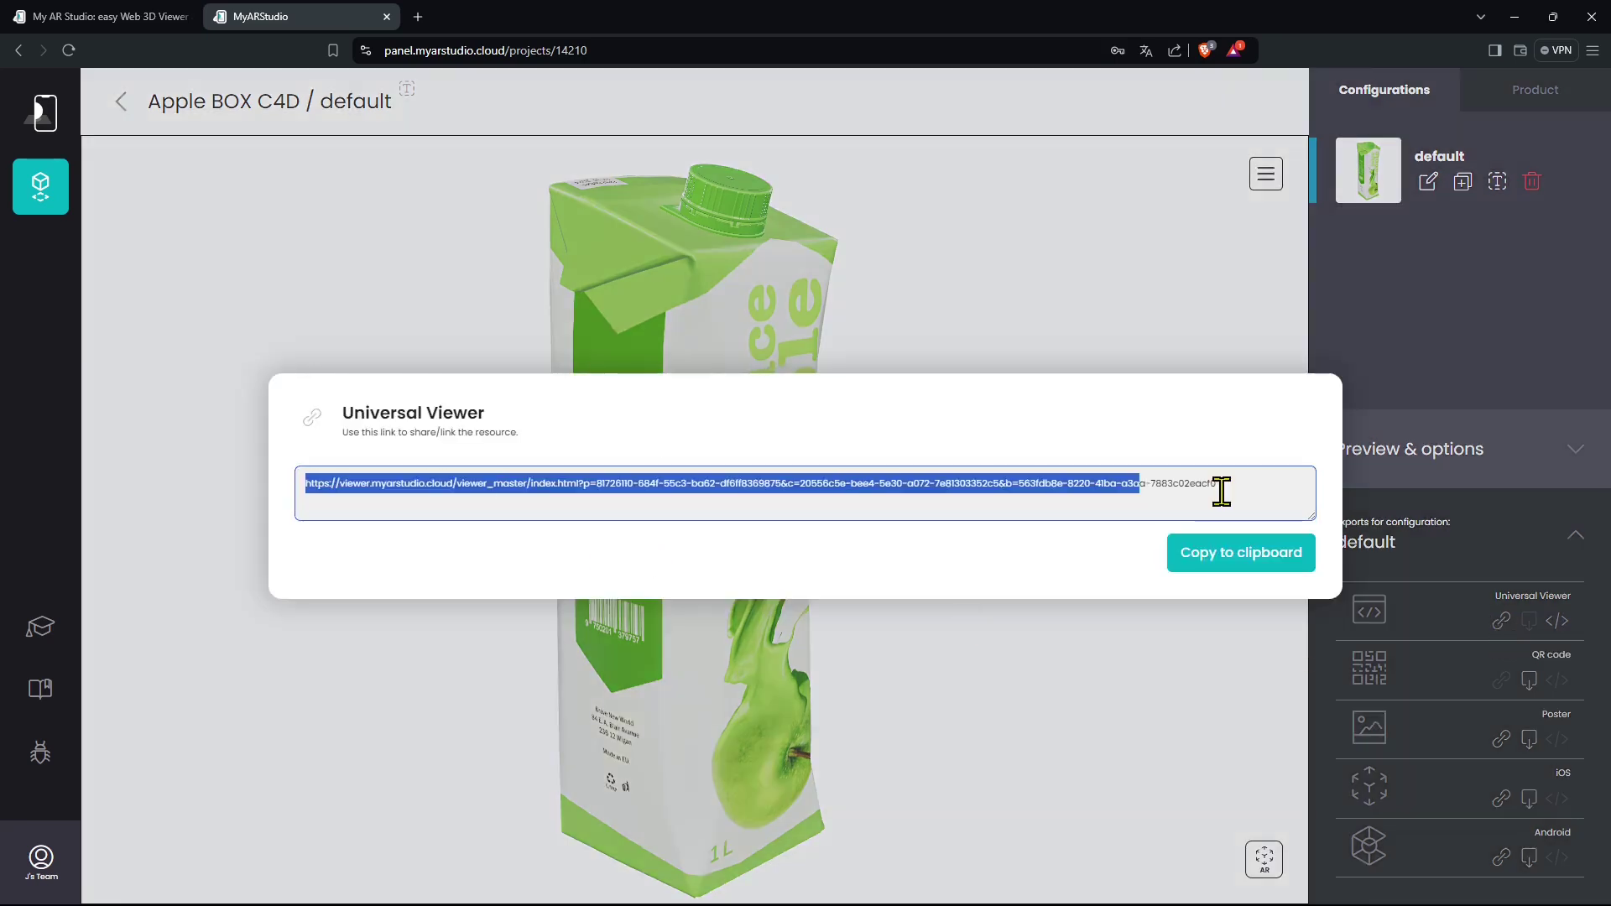
{"action": "key", "text": "Escape"}
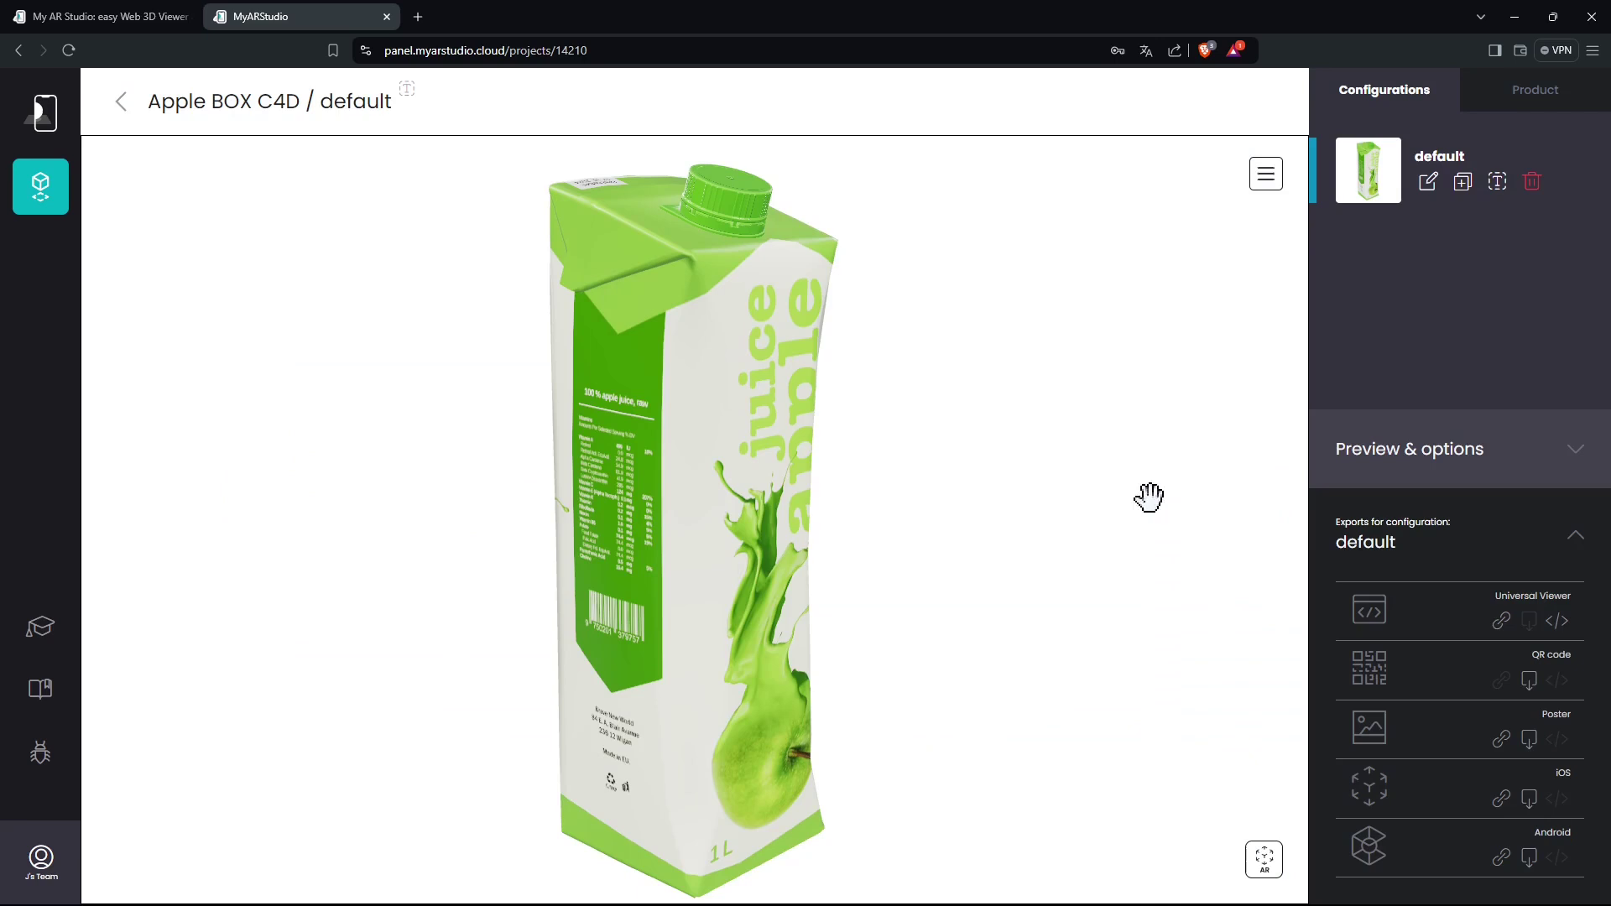
Copy the Universal Viewer's share link to the clipboard and view its HTML embed snippet
{"action": "left_click", "coordinate": [1499, 627]}
{"action": "left_click", "coordinate": [1228, 564]}
{"action": "left_click", "coordinate": [1556, 625]}
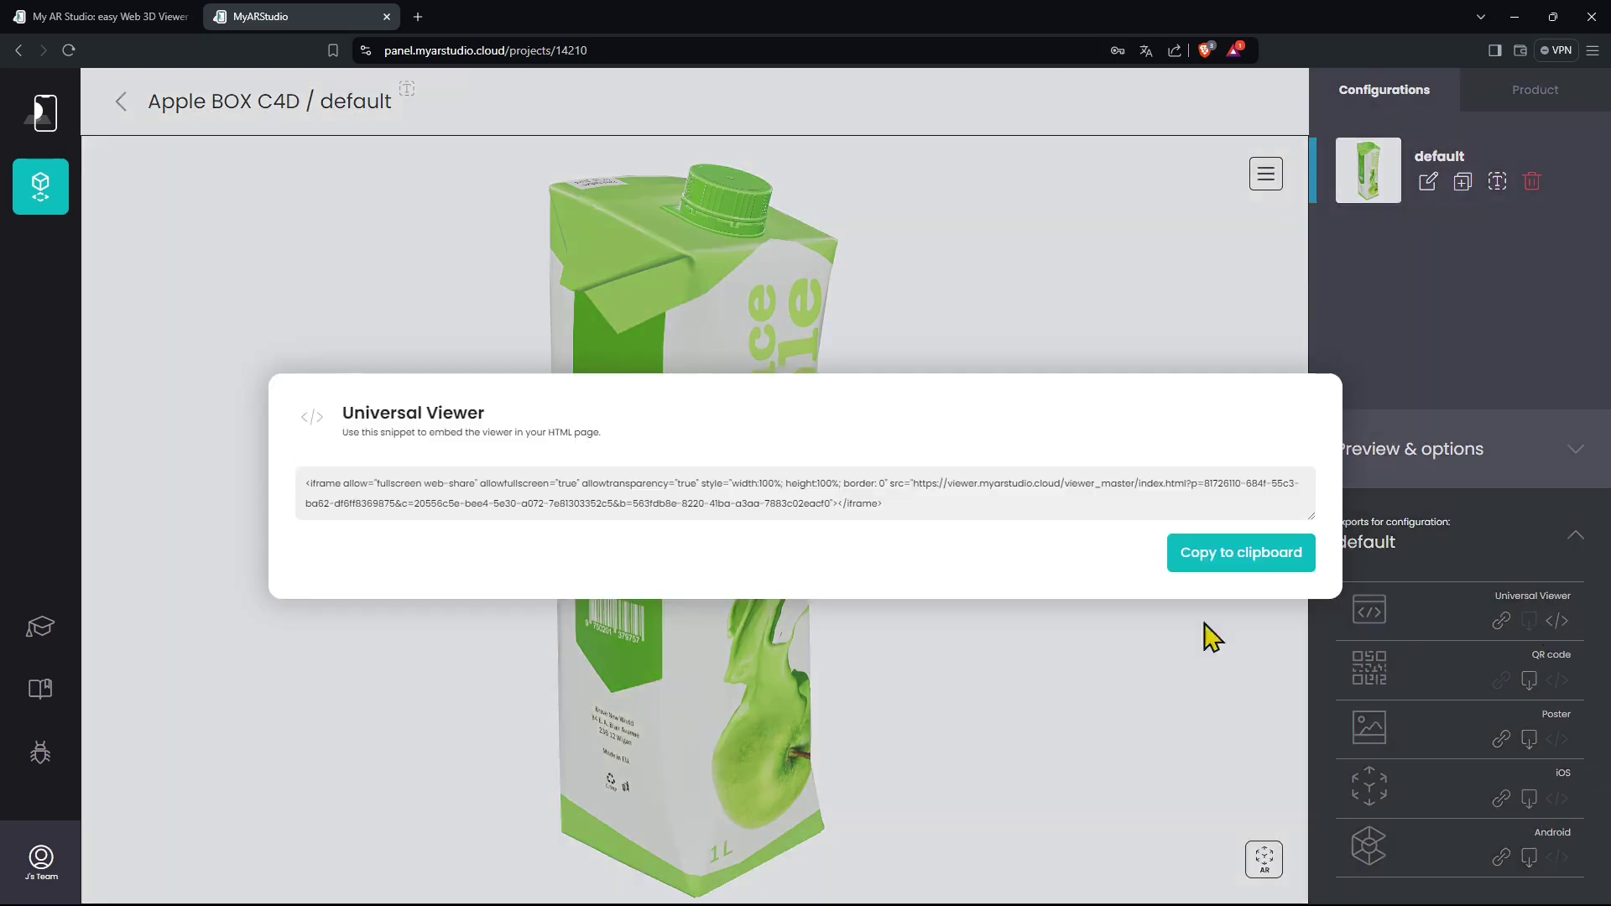
{"action": "left_click_drag", "start_coordinate": [873, 507], "coordinate": [730, 546]}
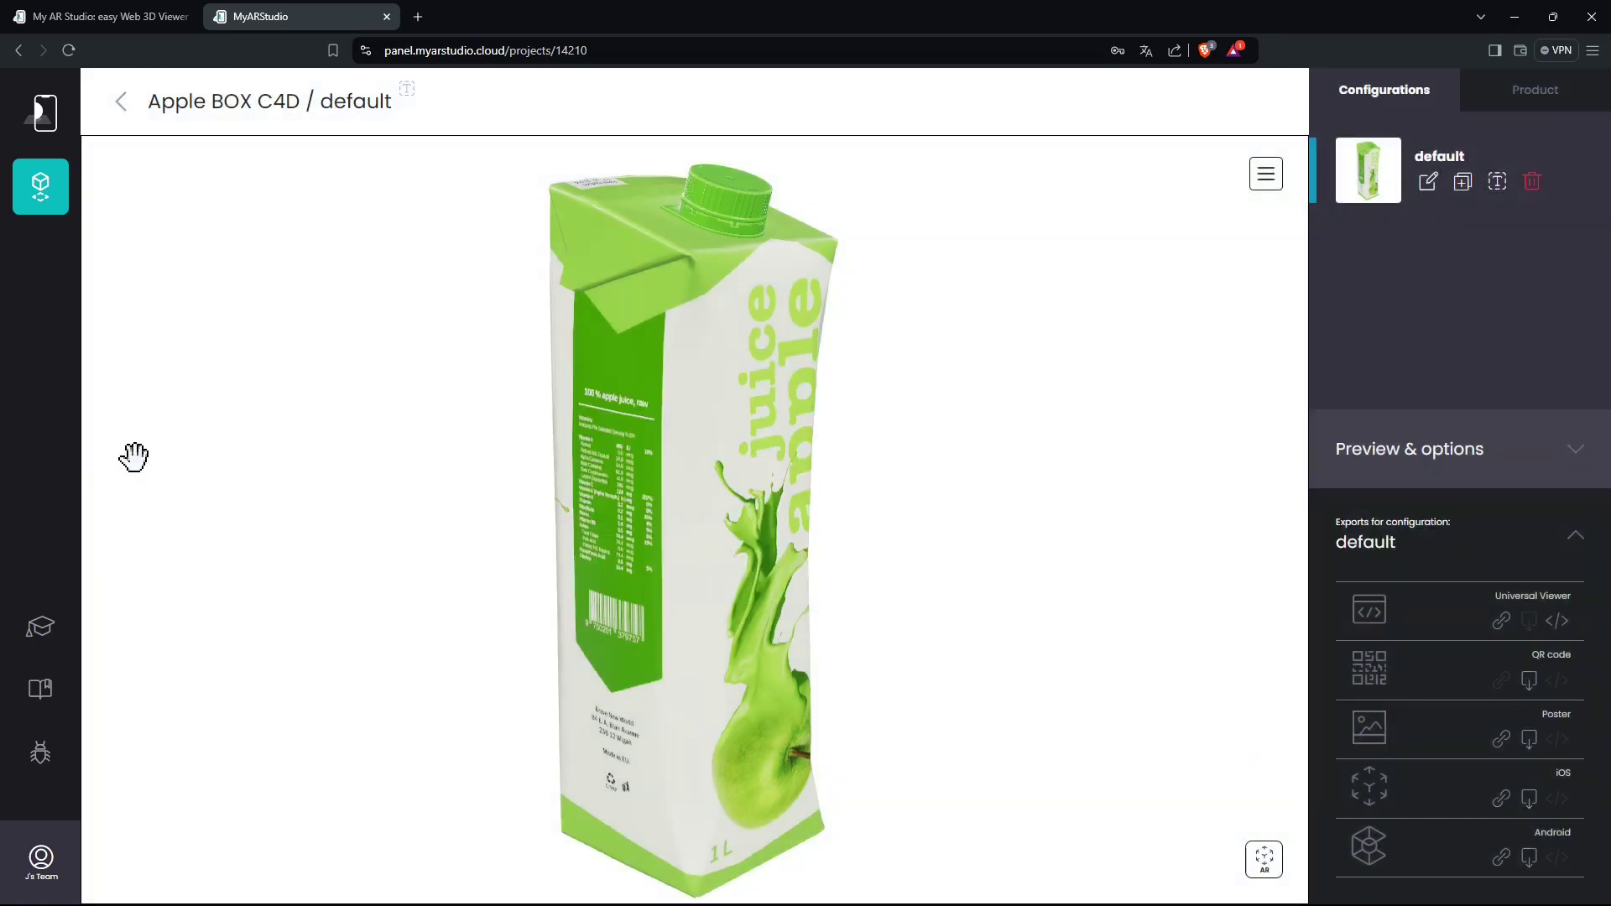